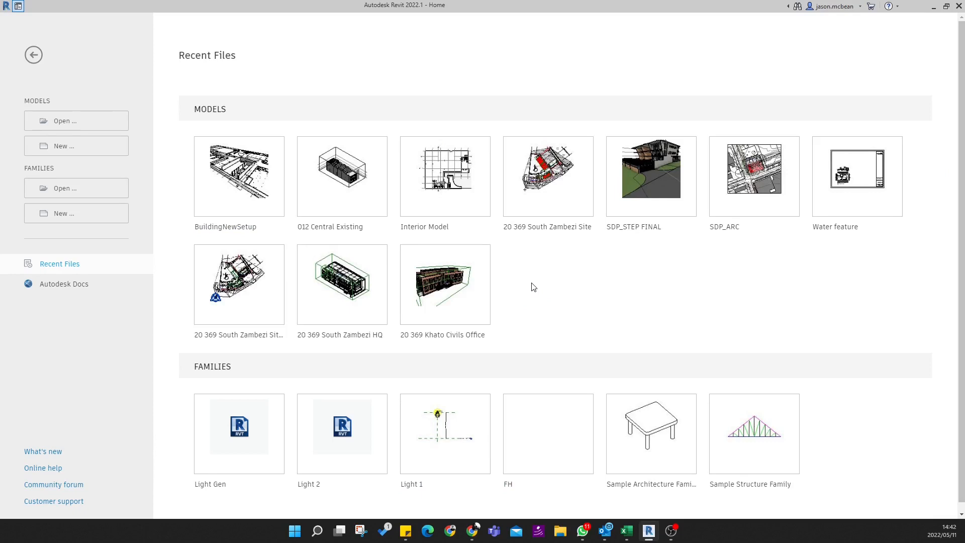
- Start a new project and browse for its template in Google Drive (G:) > My Drive > OKU > FORM C > Template
left_click(45, 146)
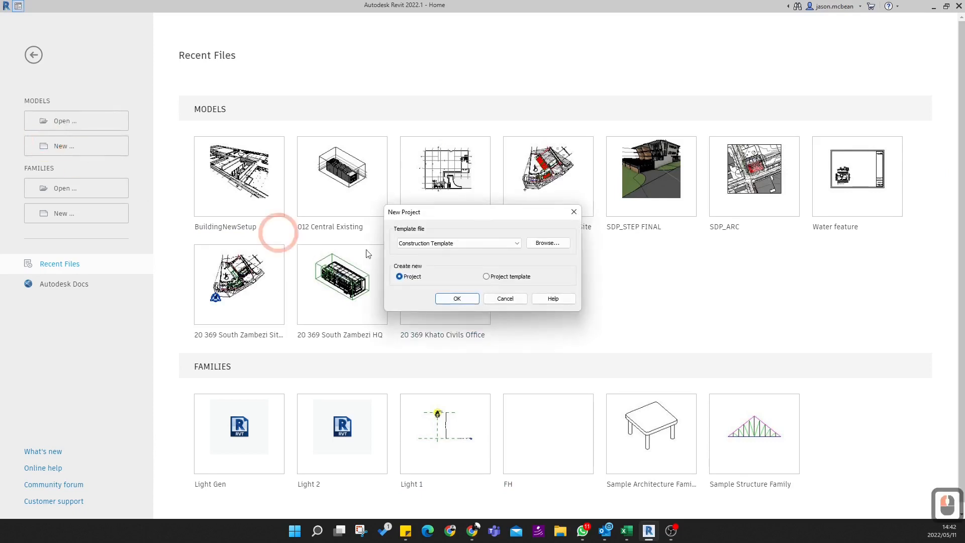
left_click(549, 244)
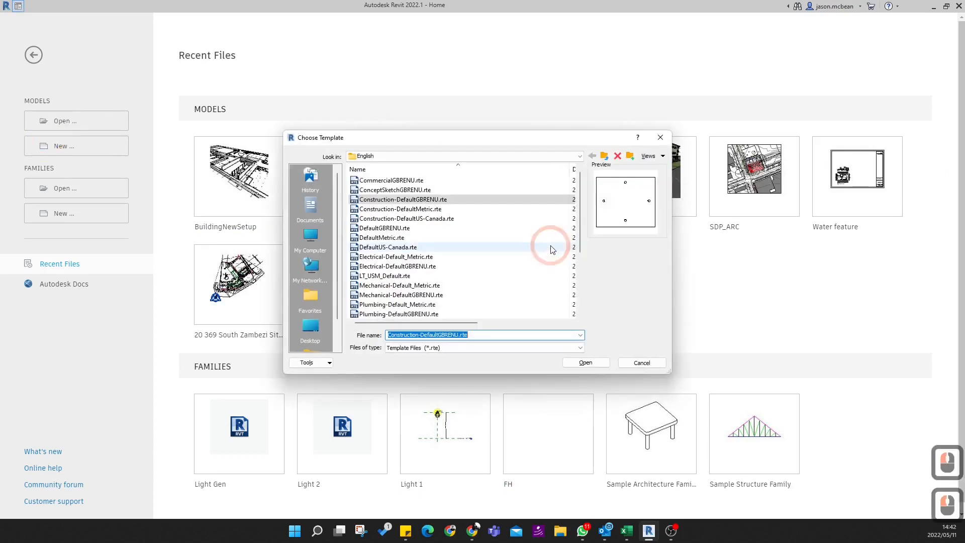
left_click(377, 156)
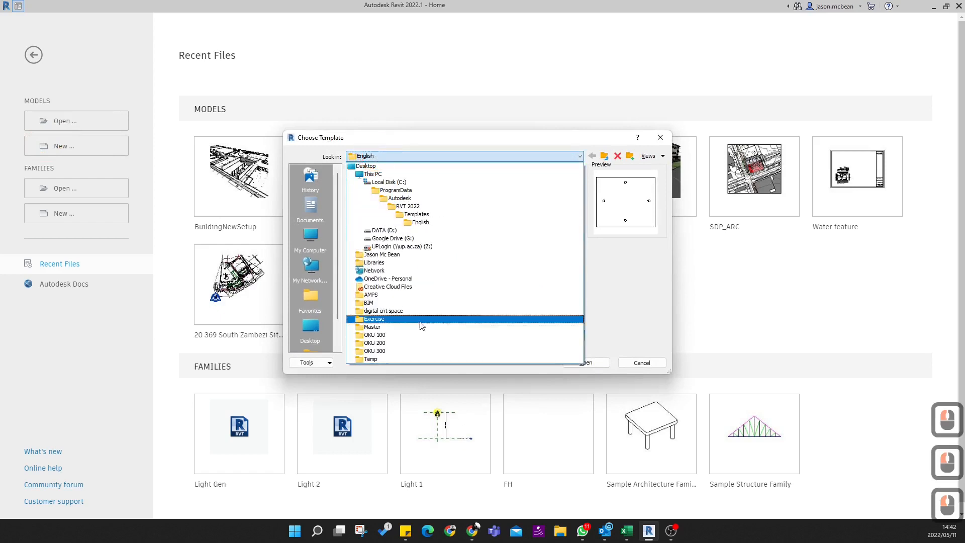
left_click(397, 238)
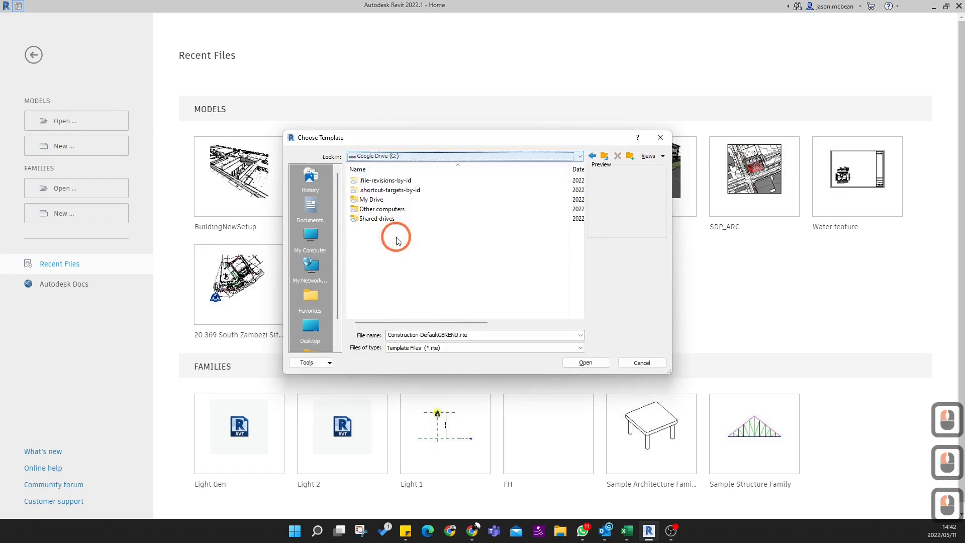
double_click(370, 203)
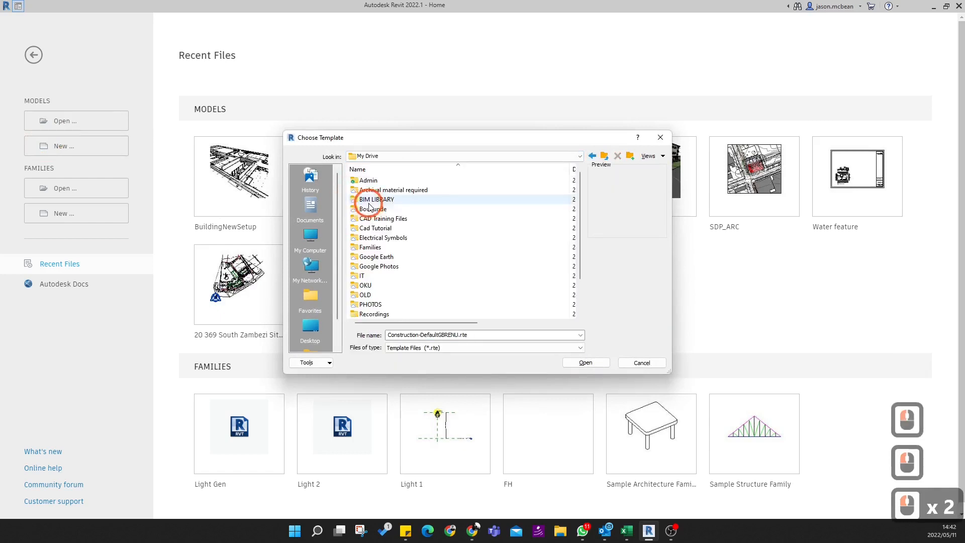
double_click(371, 286)
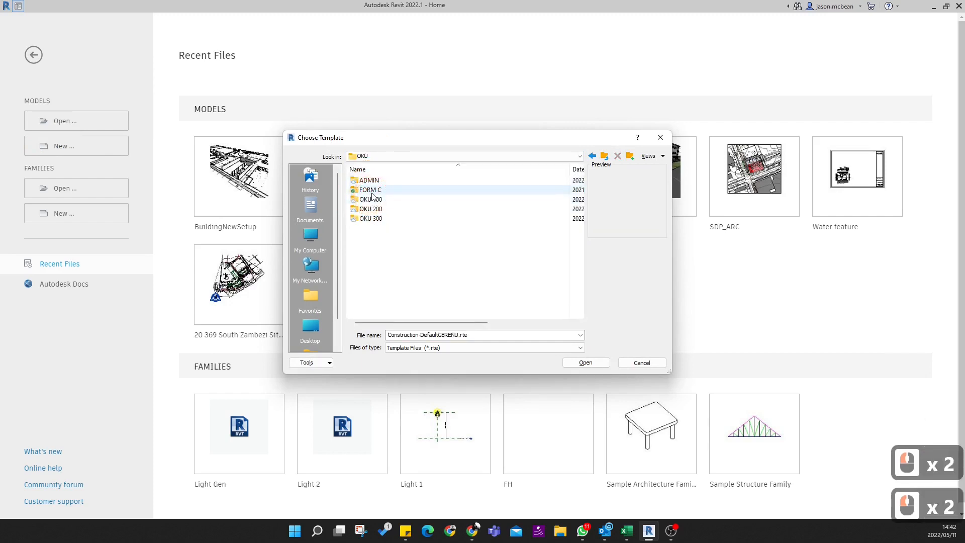
double_click(372, 194)
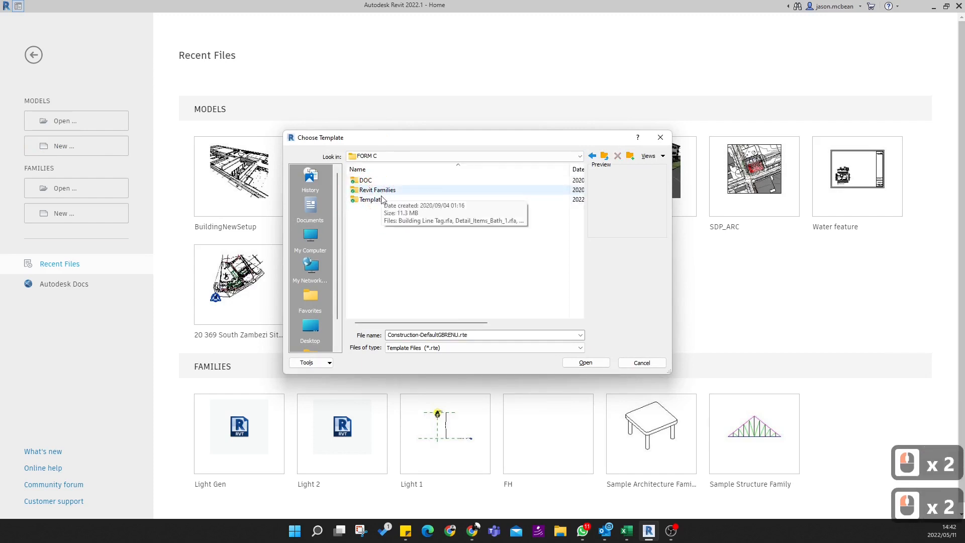
double_click(378, 201)
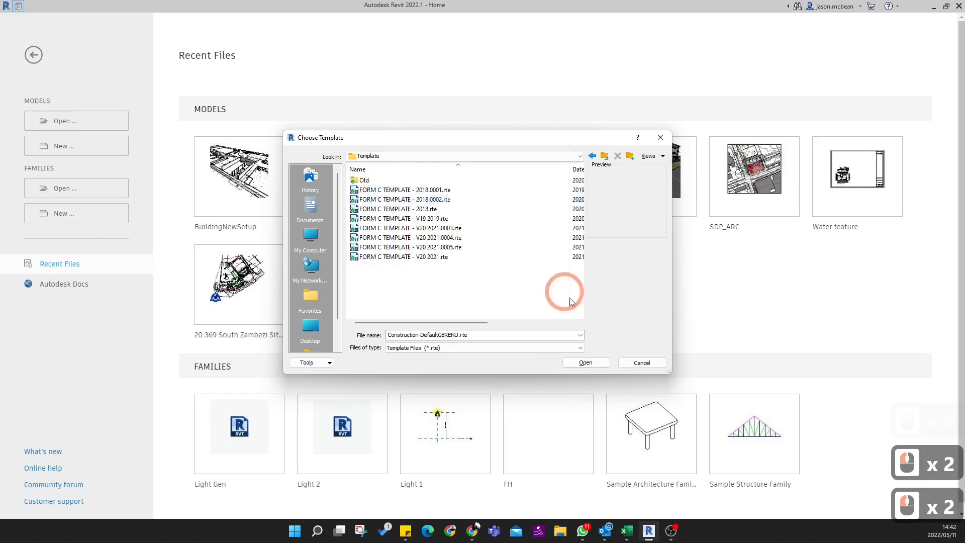
- Add the FORM C Template folder to the file dialog's shortcut places, positioned just below Desktop
left_click(592, 156)
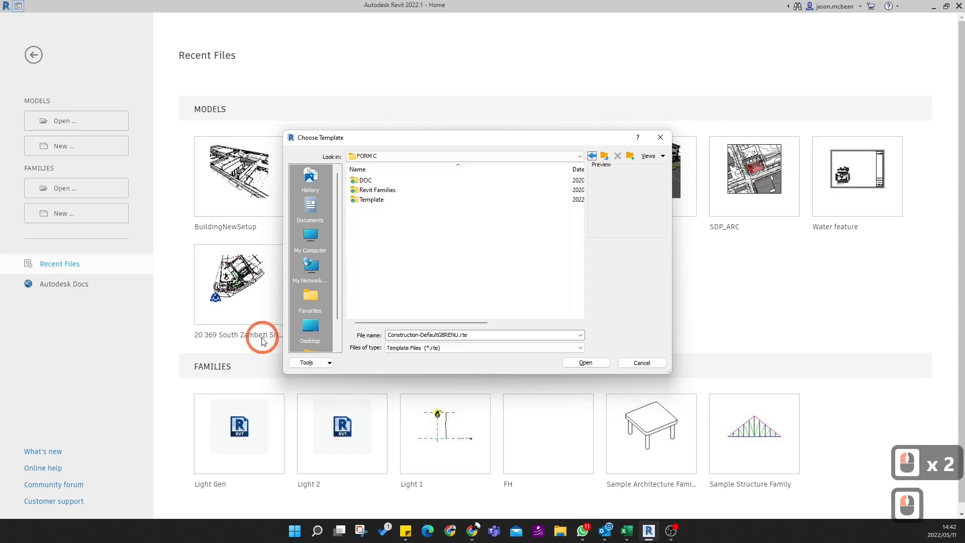
left_click(375, 199)
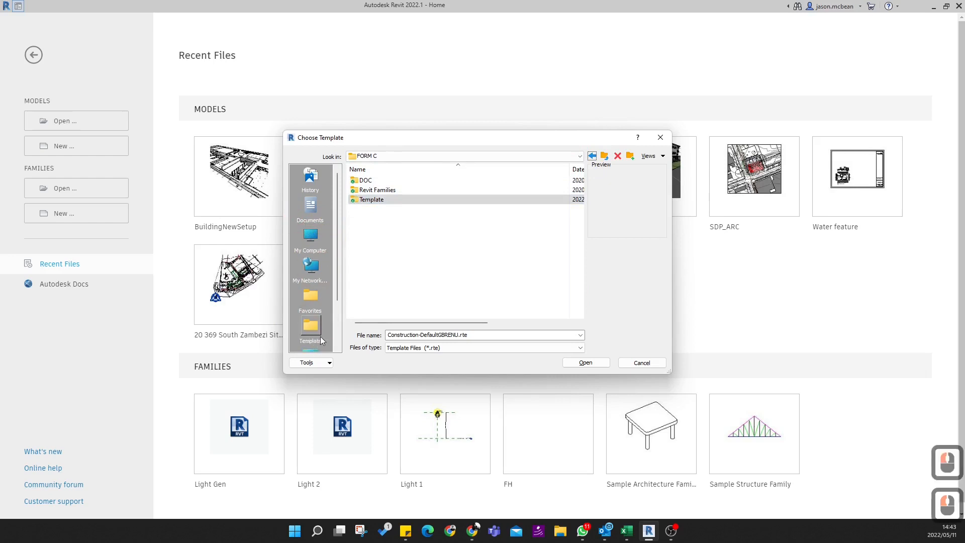
scroll(321, 337, "down", 7)
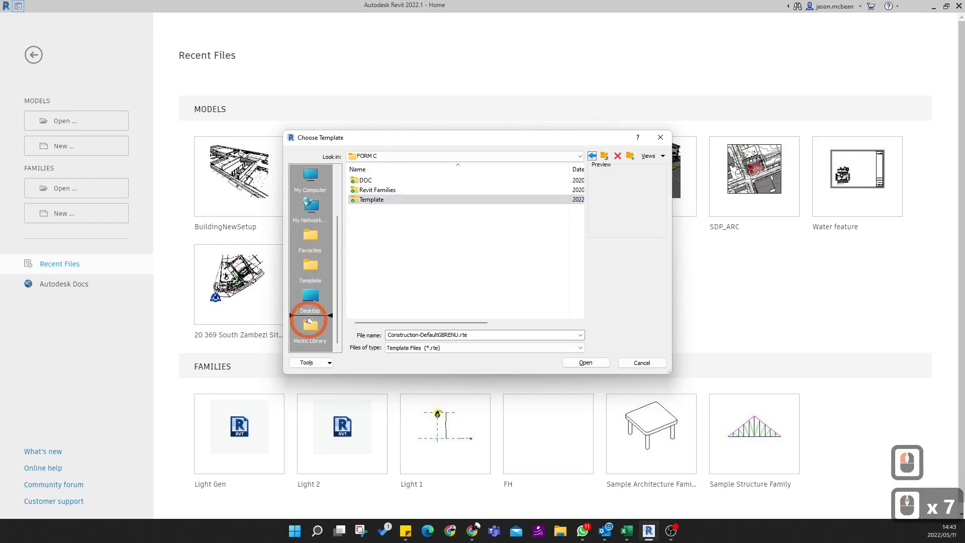
scroll(309, 320, "up", 2)
scroll(321, 321, "down", 4)
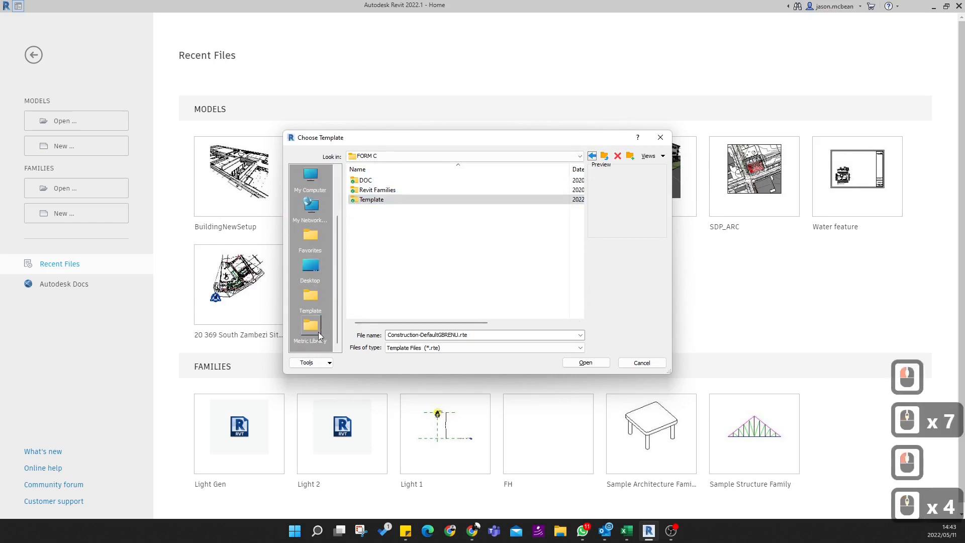
- Create the project from FORM C TEMPLATE - V20 2021.rte in the Template shortcut folder and open the Site floor plan
left_click(305, 297)
left_click(421, 258)
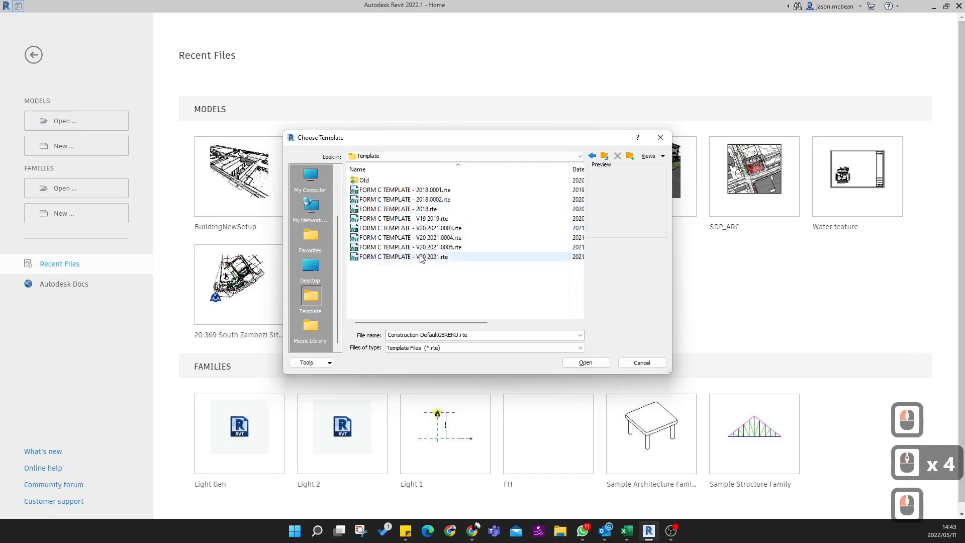
left_click(421, 257)
left_click(599, 362)
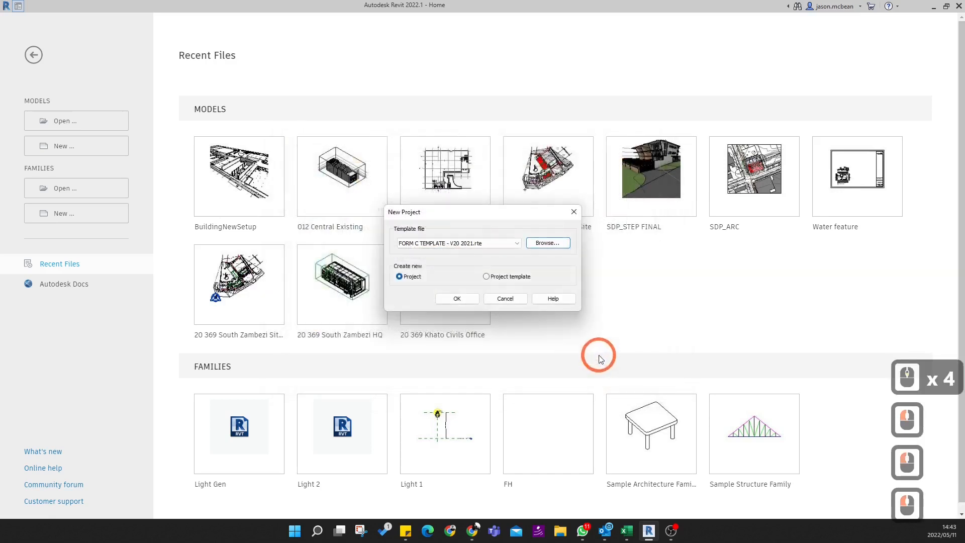
left_click(468, 300)
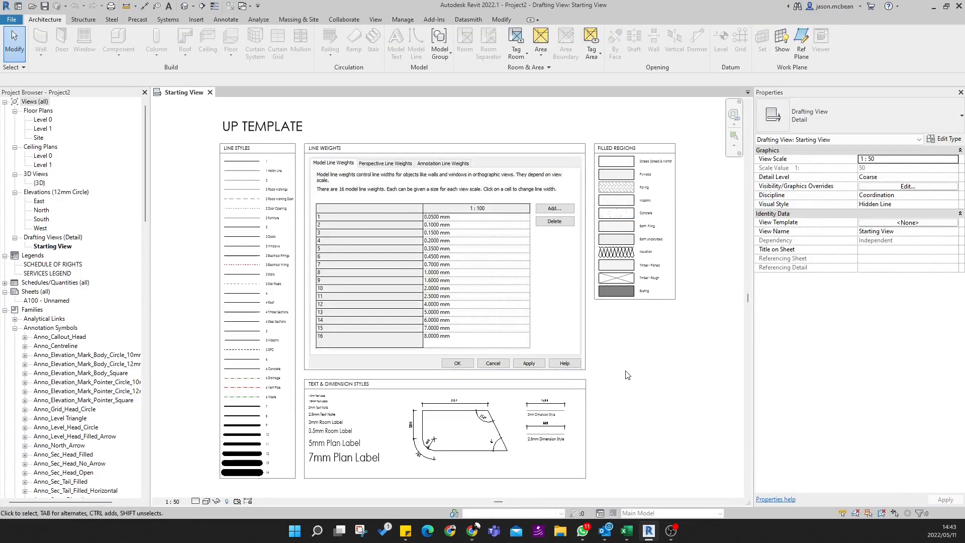
double_click(39, 138)
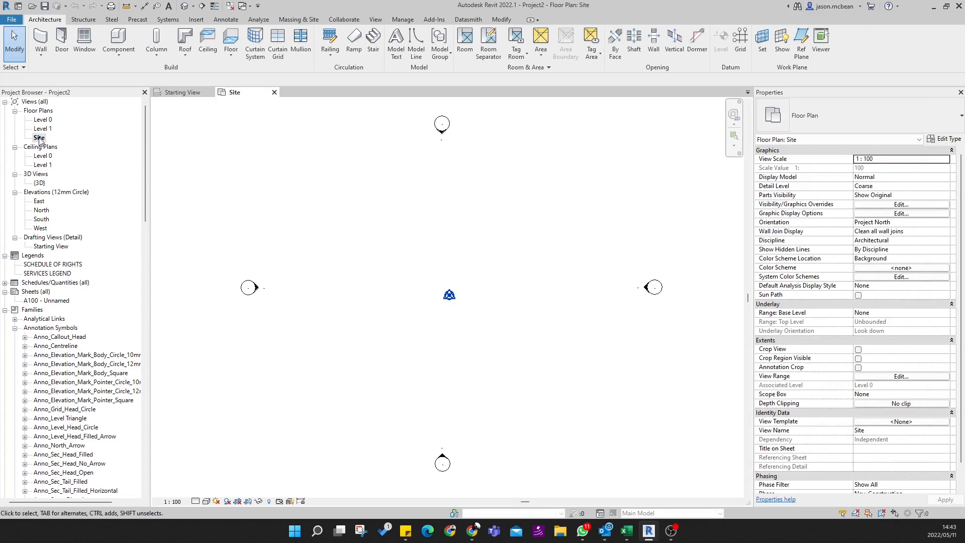
- Examine the overlapping project base point and survey point in the middle of the site plan
left_click(483, 302)
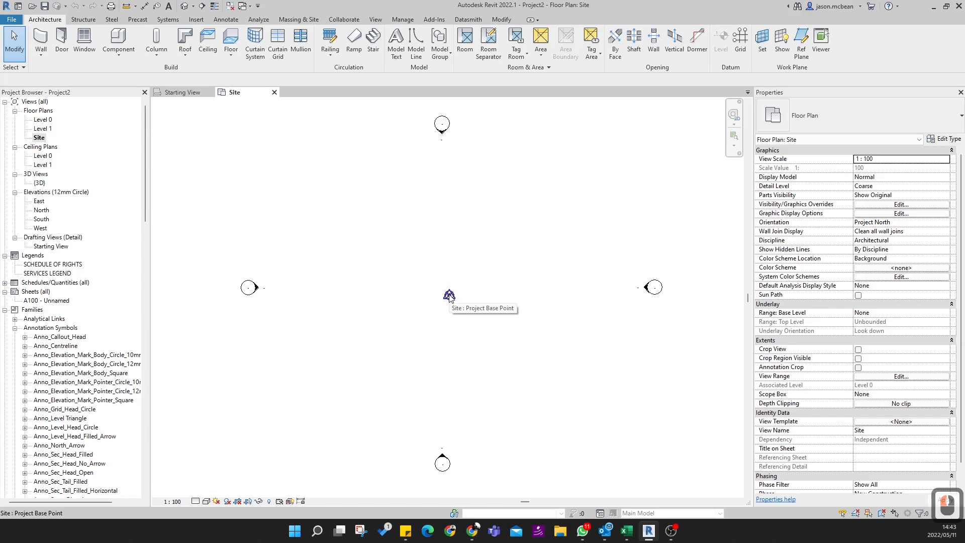
key("Tab")
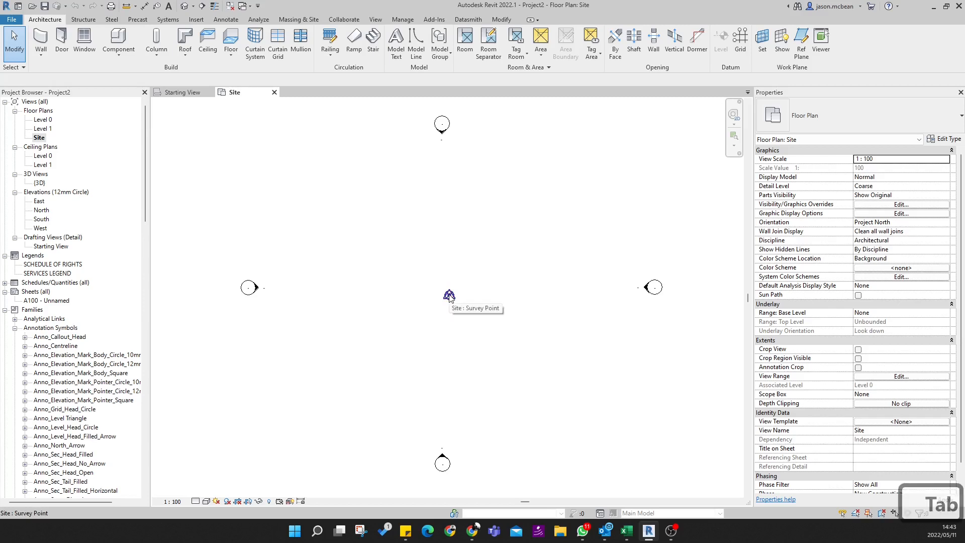
left_click(450, 296)
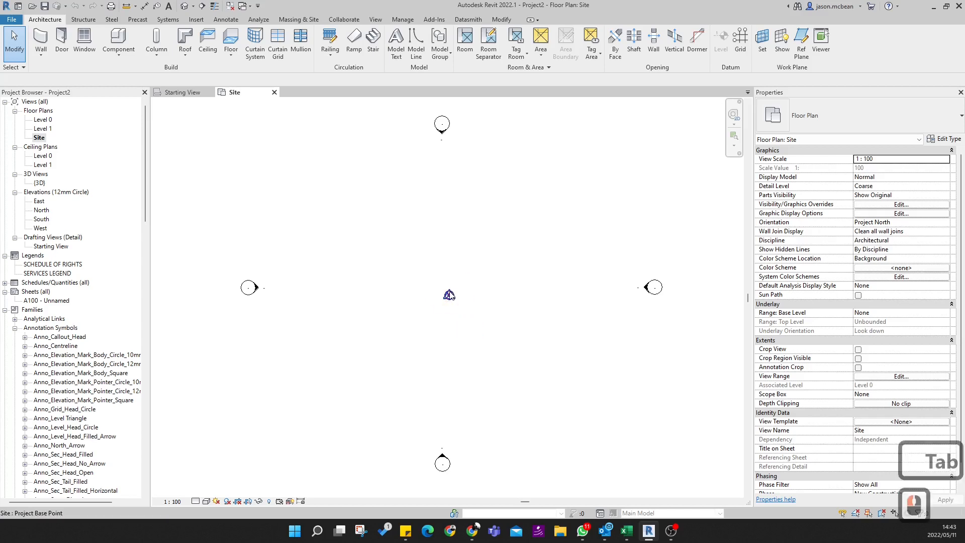
key("Tab")
key("Tab")
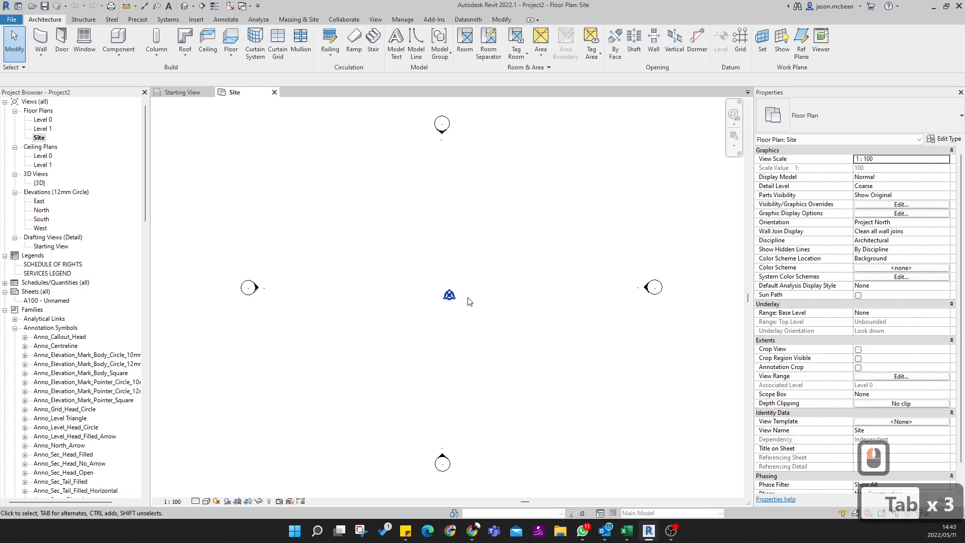
key("Tab")
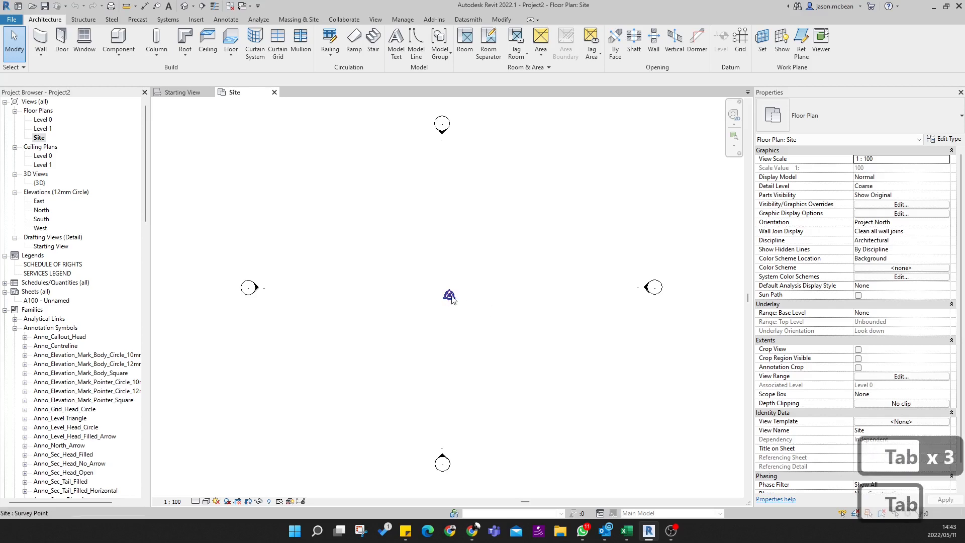
key("Tab")
left_click(495, 299)
scroll(456, 266, "down", 4)
middle_click_drag(454, 268, 420, 318)
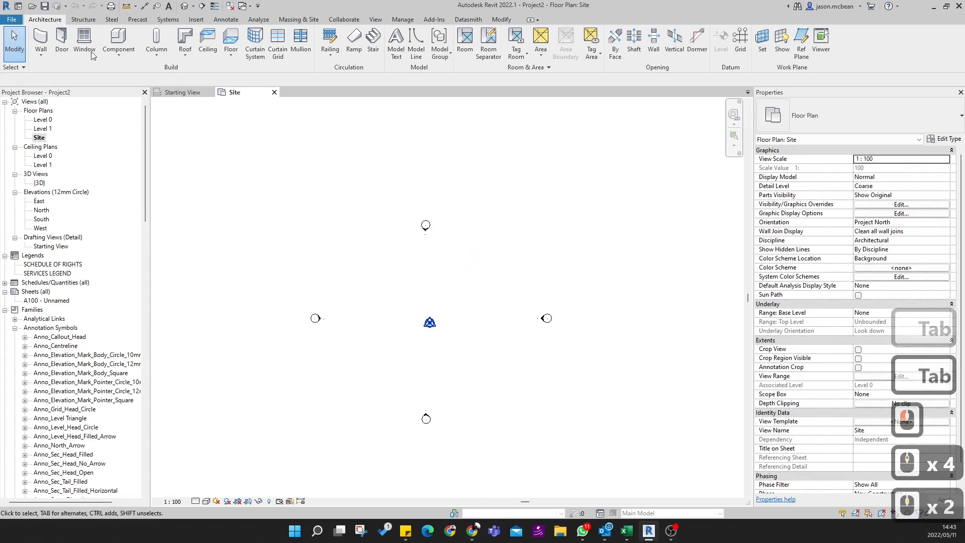
- Start linking a CAD file and browse to OKU > ADMIN > Project Example Files
left_click(196, 19)
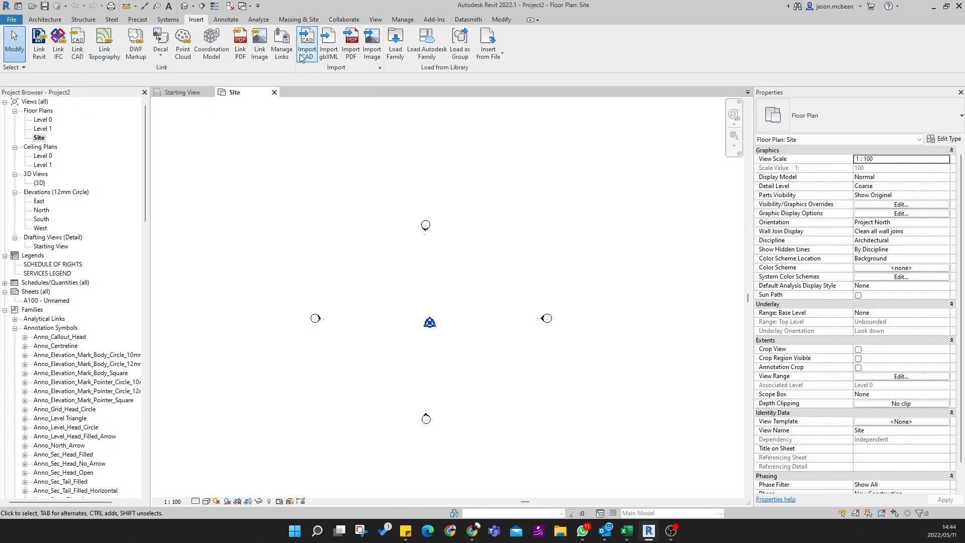
left_click(79, 49)
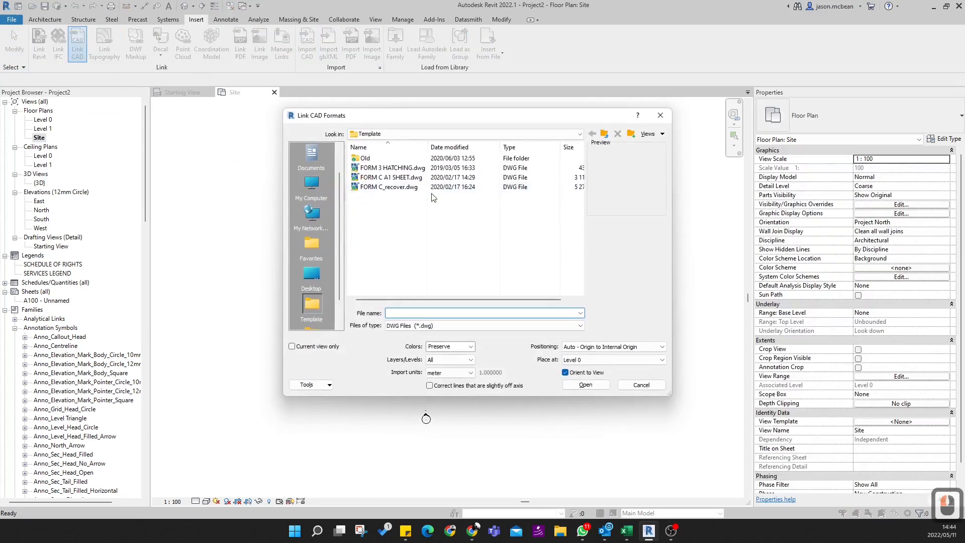
left_click(375, 134)
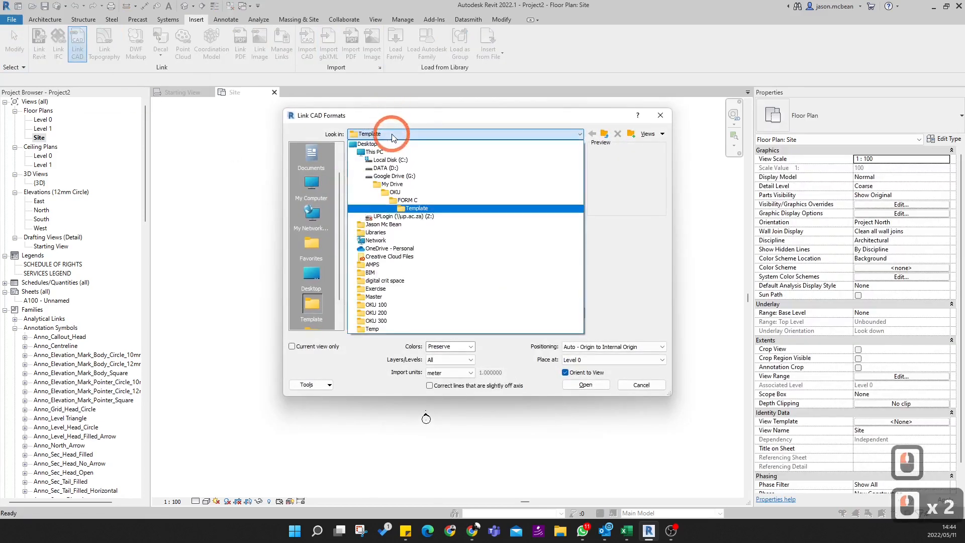
left_click(407, 199)
left_click(383, 133)
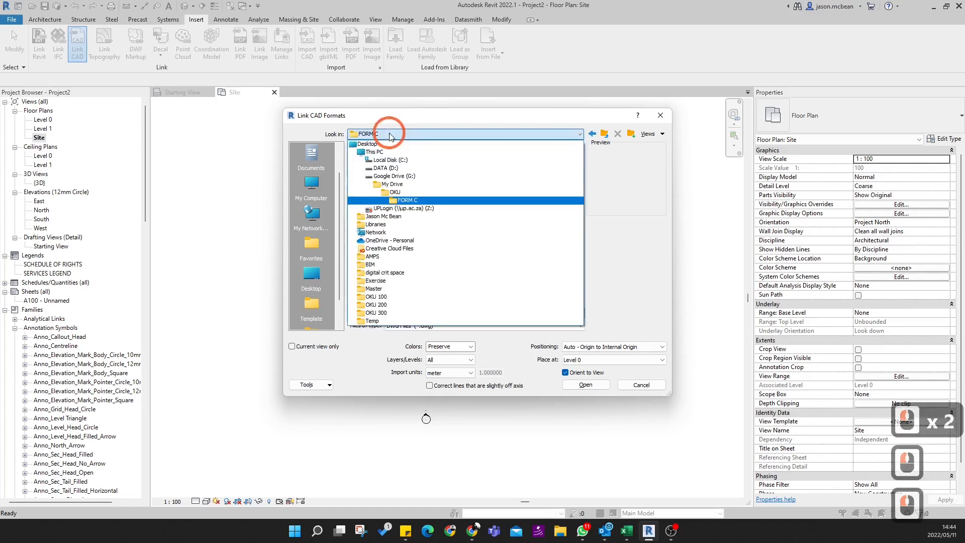
left_click(393, 192)
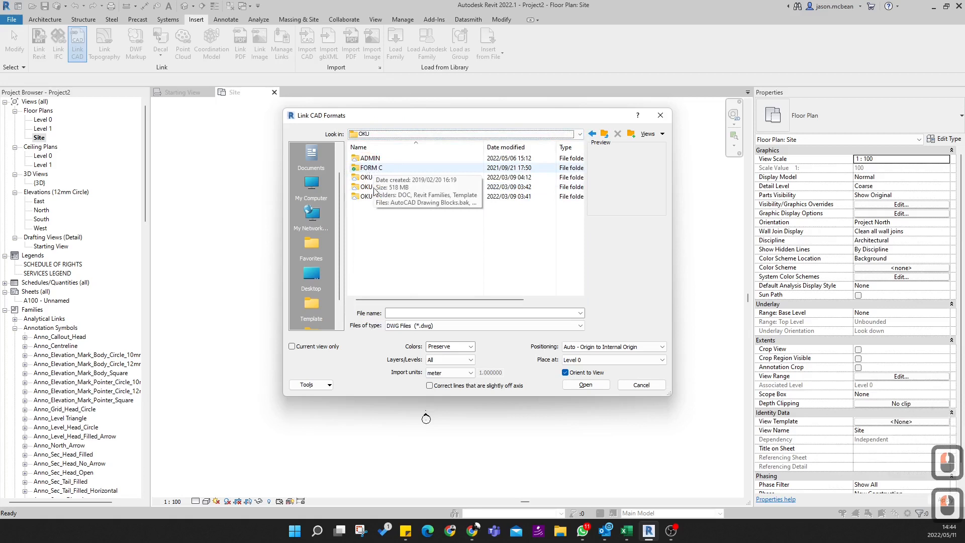
double_click(367, 159)
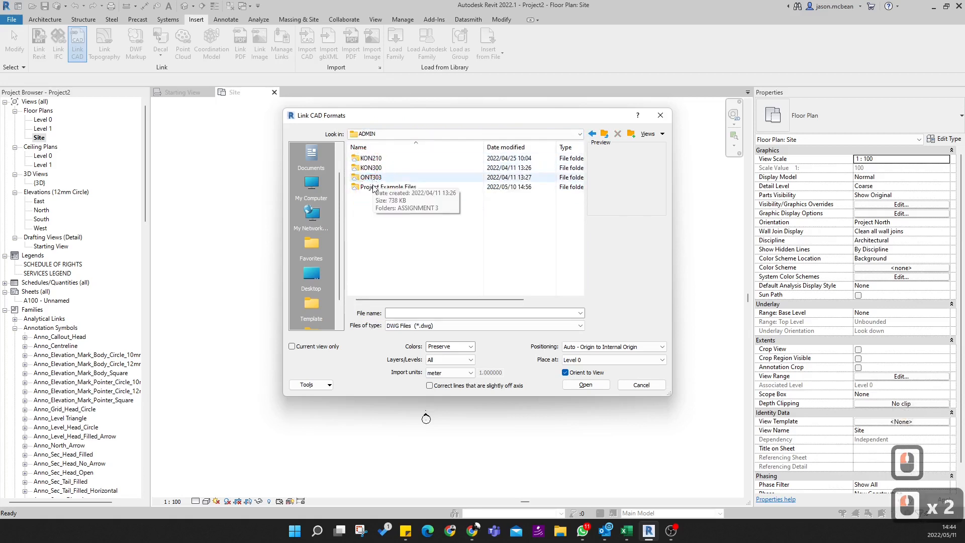
double_click(373, 188)
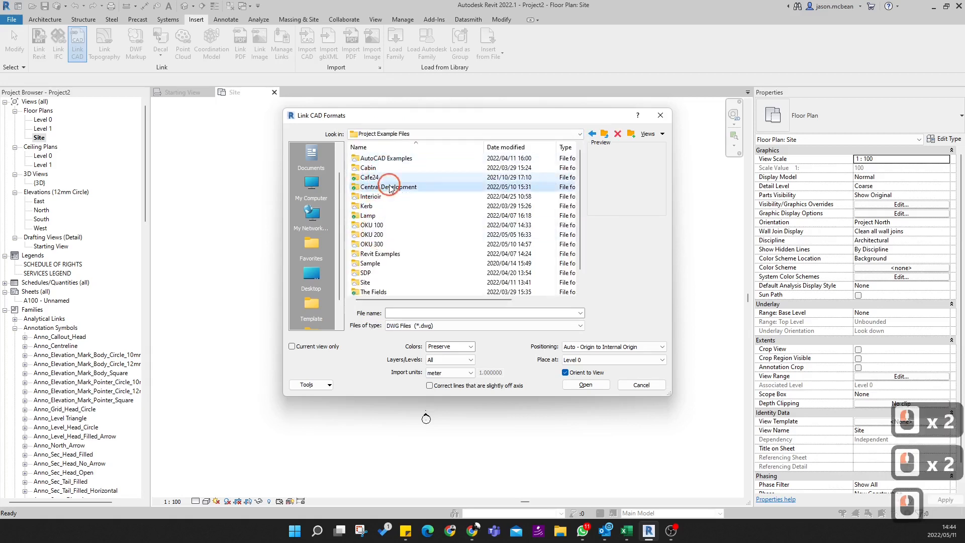
double_click(390, 188)
left_click(383, 208)
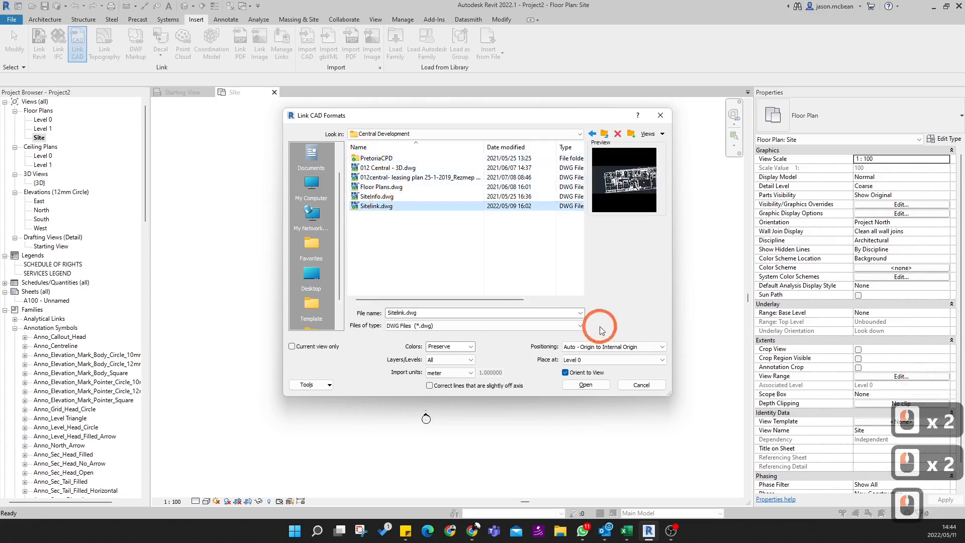
left_click(437, 134)
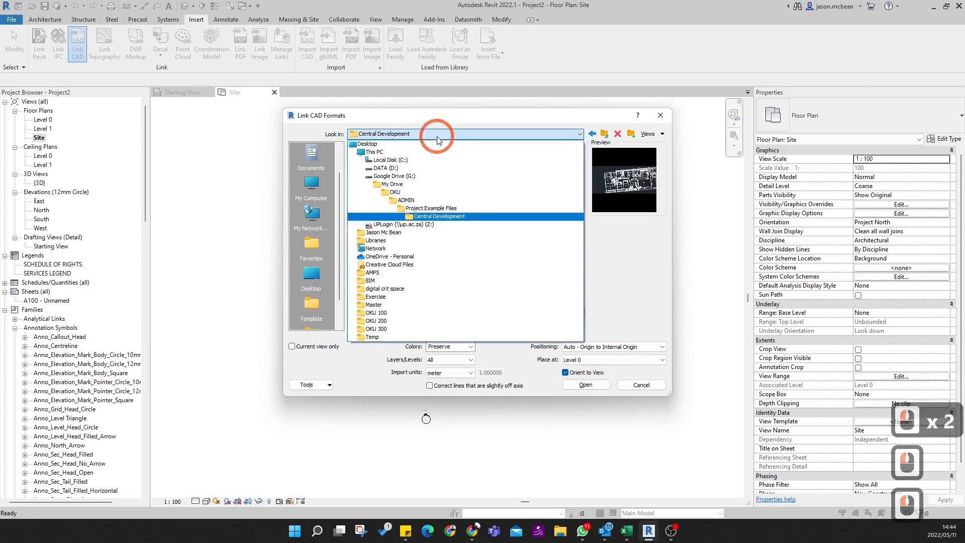
left_click(407, 200)
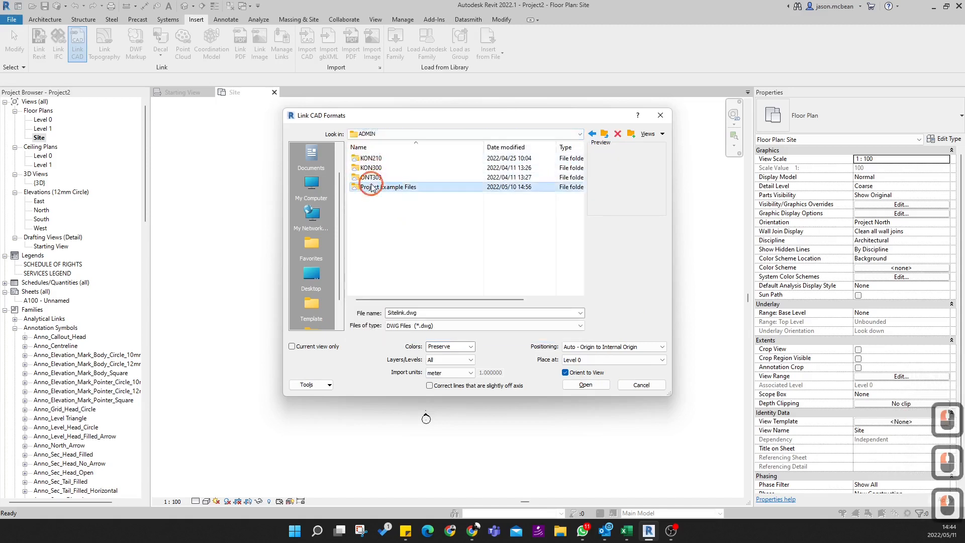
double_click(372, 187)
- Choose SiteInfo.dwg from the Project 2 folder inside OKU 300 and limit the link to the current view only
double_click(374, 245)
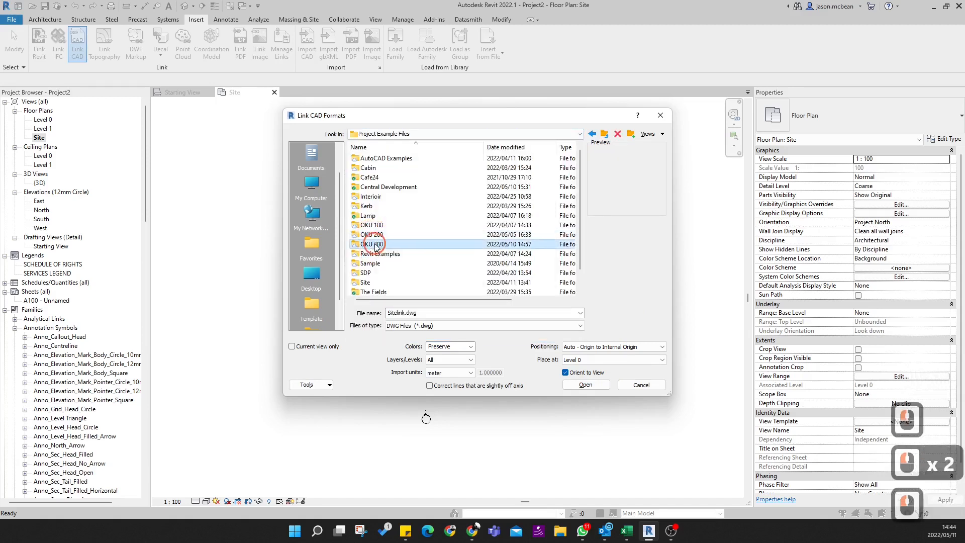
left_click(365, 159)
double_click(365, 159)
left_click(377, 168)
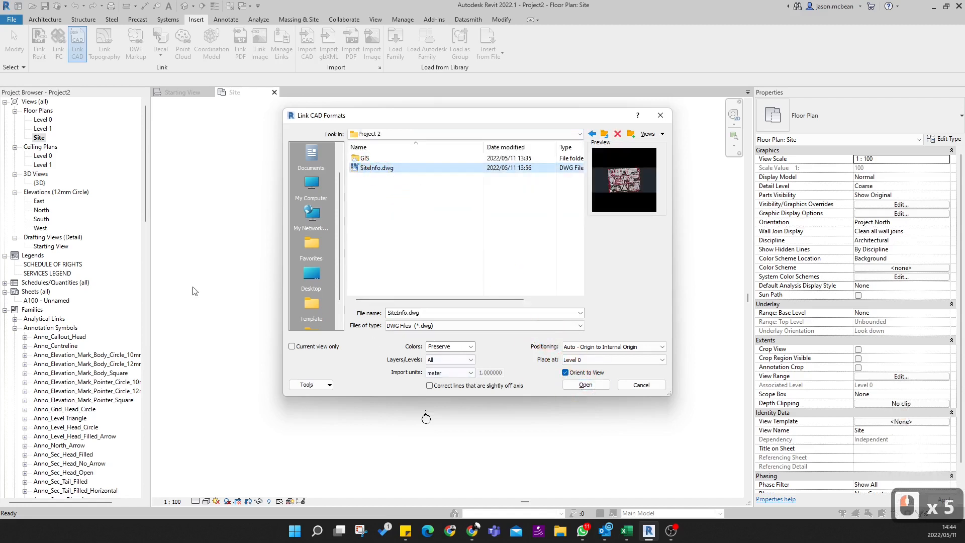
left_click(291, 347)
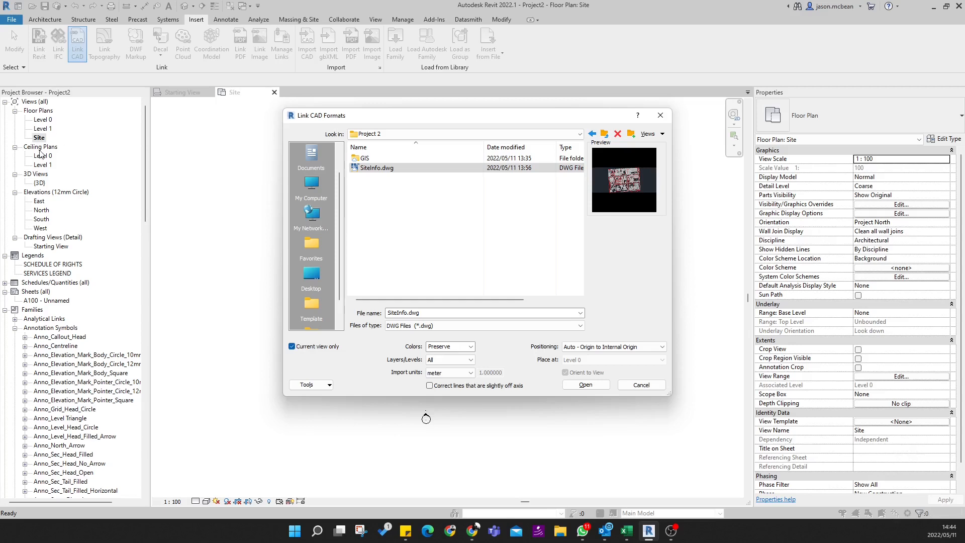
- Turn off the current-view-only restriction for the CAD link and set its import units to meter
left_click(292, 347)
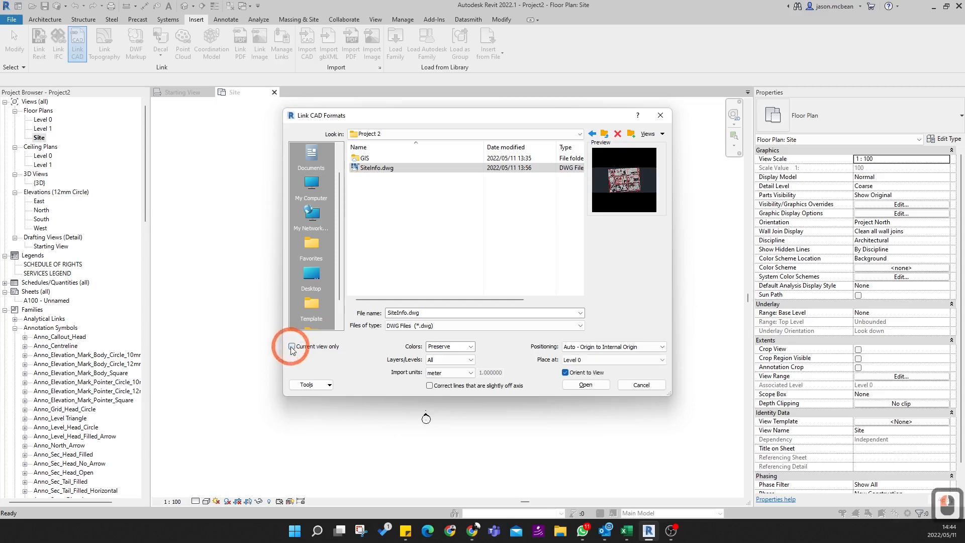
left_click(470, 375)
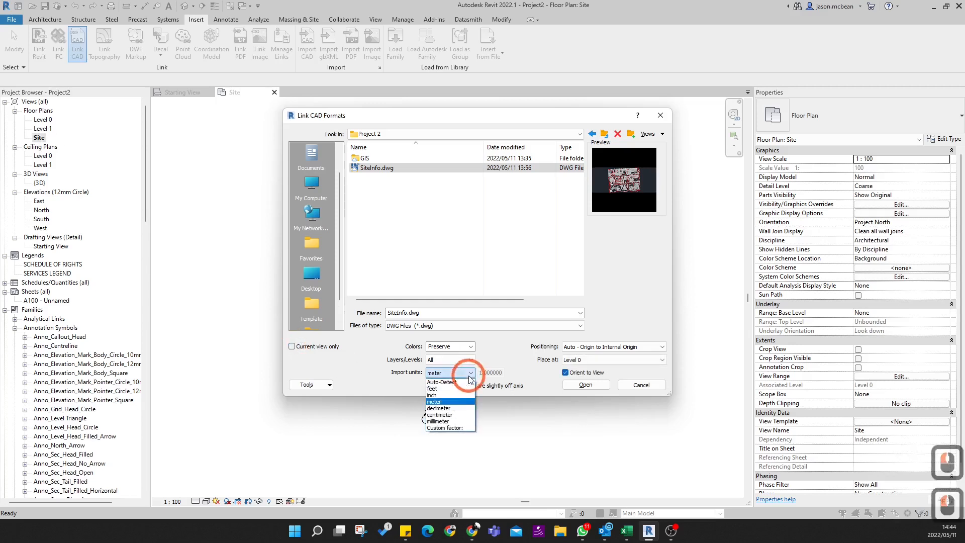
left_click(442, 382)
left_click(443, 373)
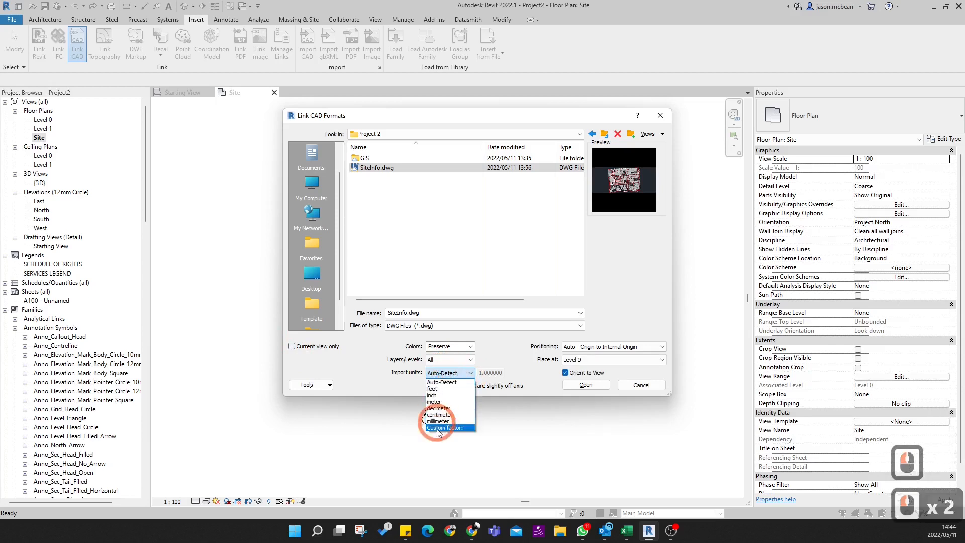
left_click(434, 402)
left_click(430, 385)
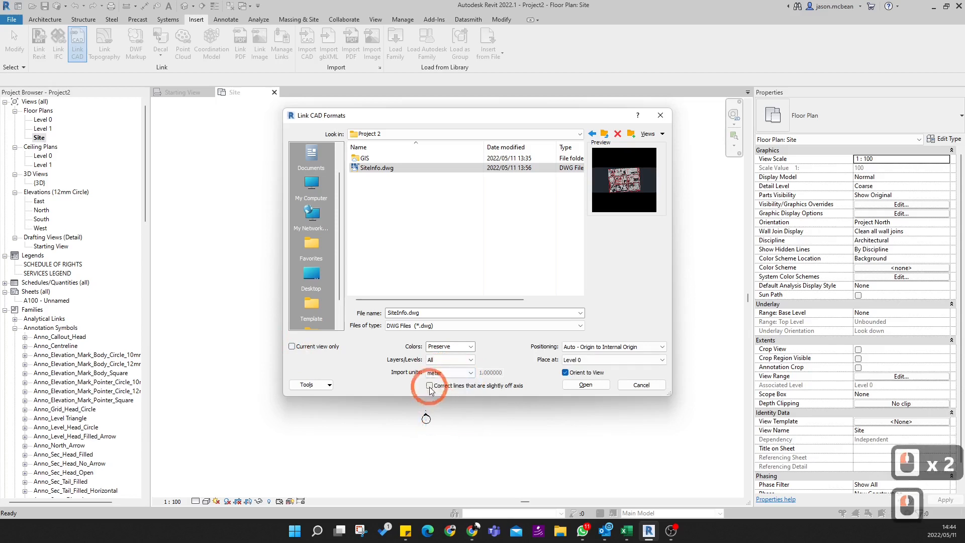
- Turn off Orient to View, choose Auto - Origin to Internal Origin positioning and link SiteInfo.dwg into the project
left_click(564, 373)
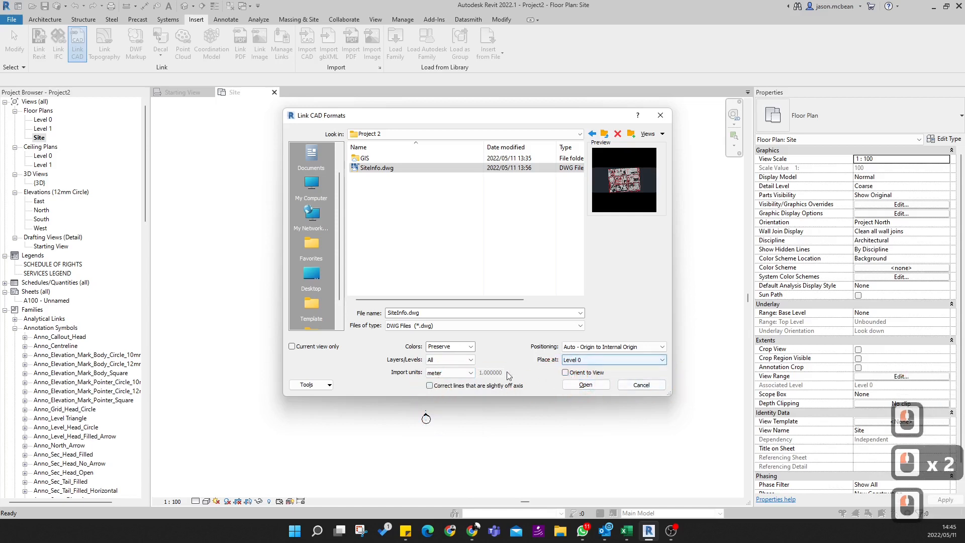
left_click(658, 347)
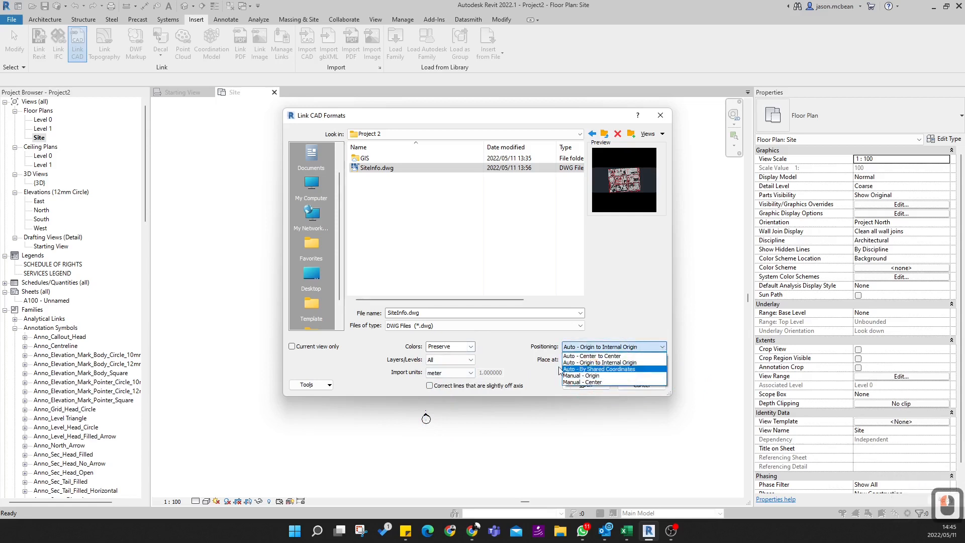
left_click(599, 362)
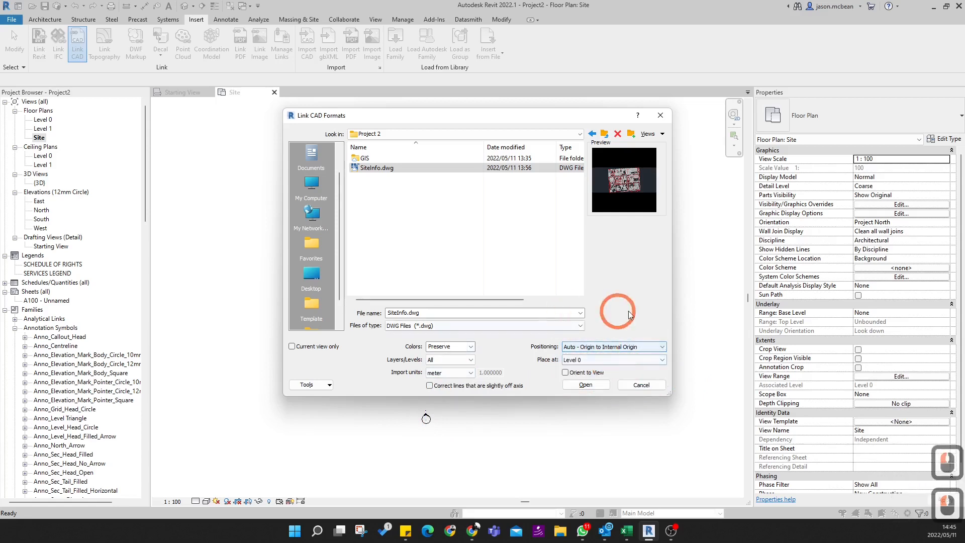
left_click(586, 384)
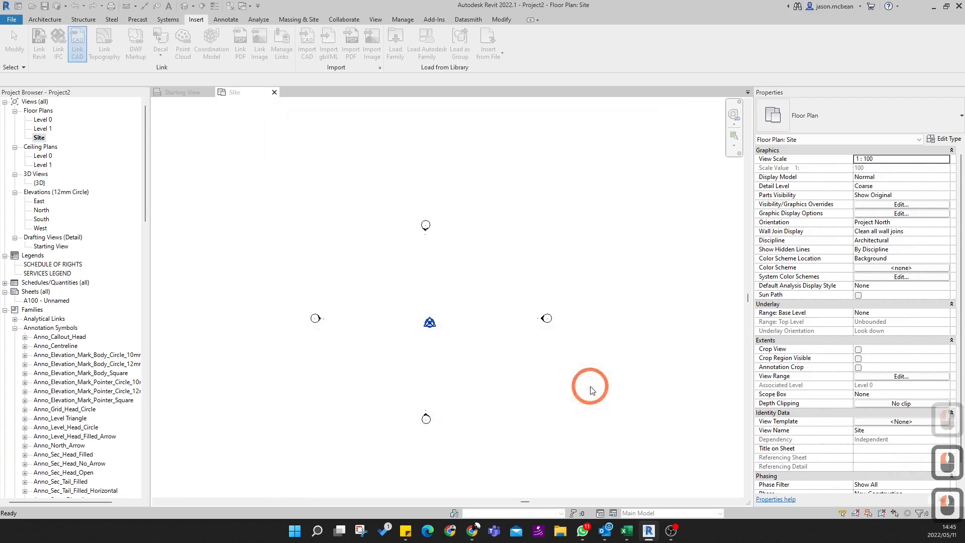
- Examine the linked site drawing around the project base point and across its full extent in the Site plan
scroll(386, 328, "down", 8)
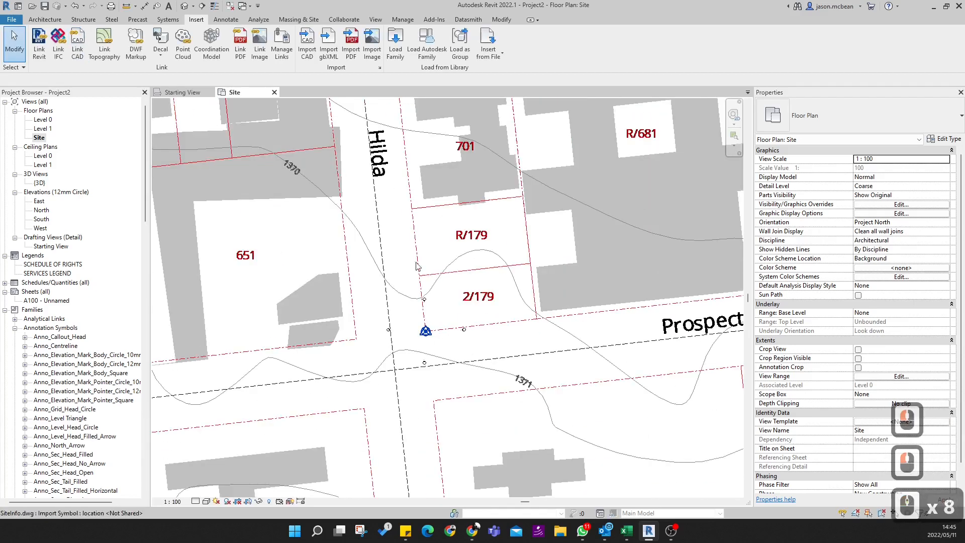
scroll(415, 290, "down", 3)
scroll(459, 293, "up", 4)
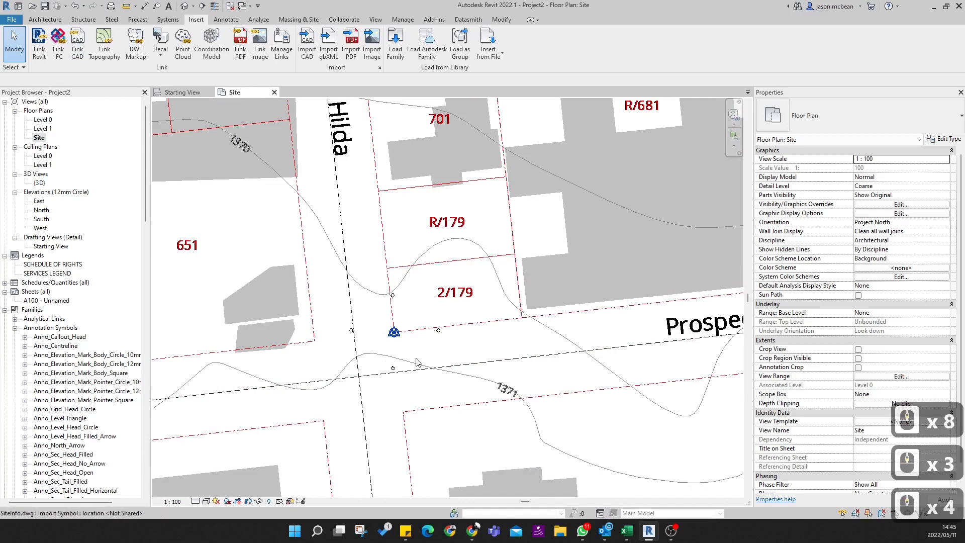
scroll(467, 250, "down", 17)
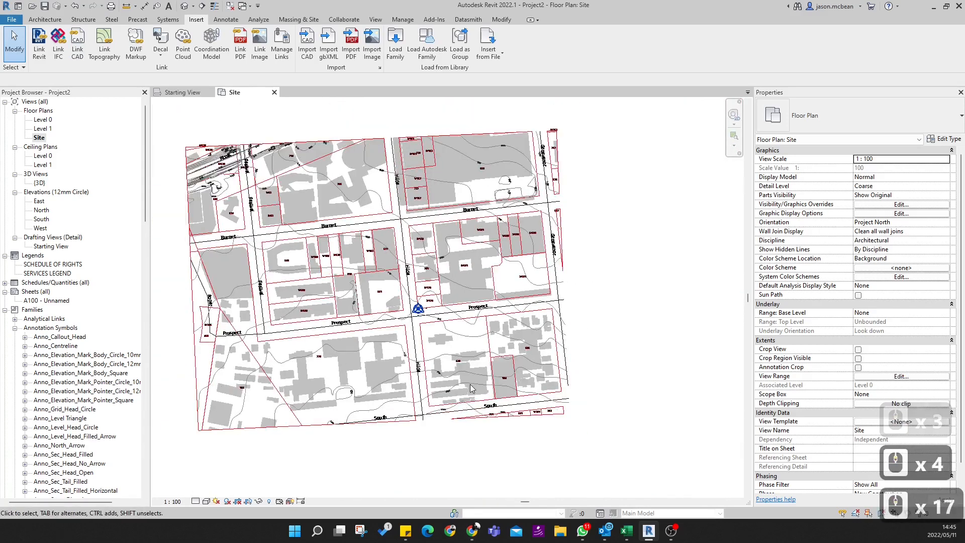
scroll(463, 341, "up", 4)
scroll(455, 352, "up", 3)
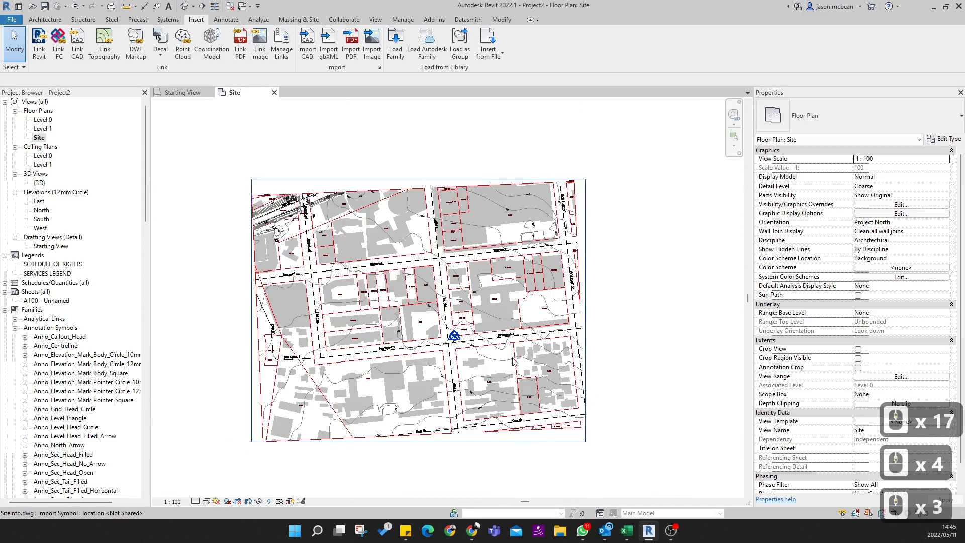
- Inspect the linked drawing in the default 3D view, including from the top
left_click(185, 6)
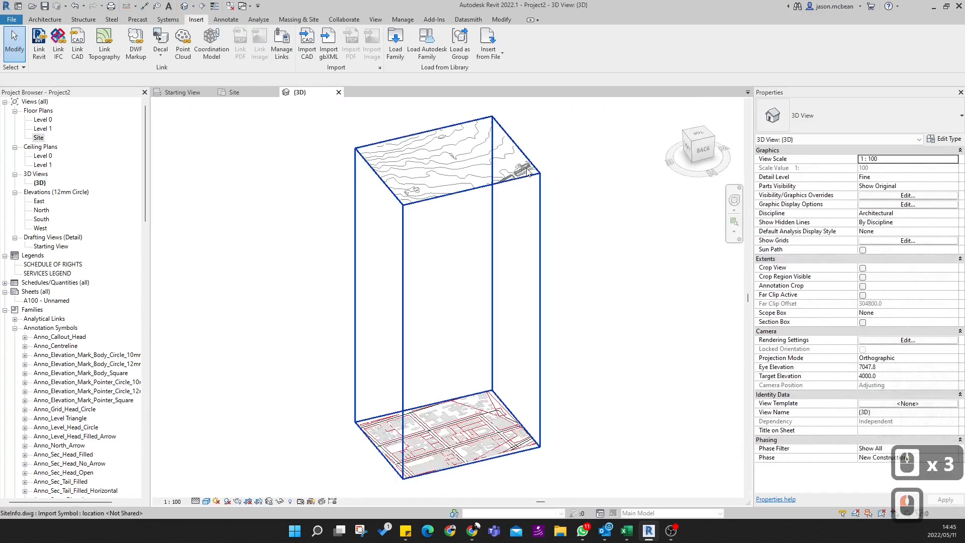
scroll(435, 443, "up", 9)
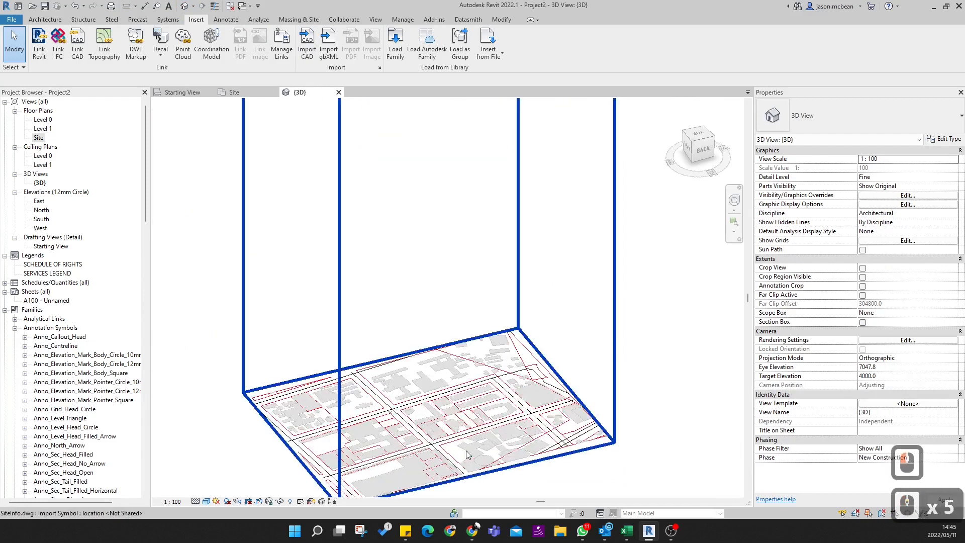
left_click(697, 135)
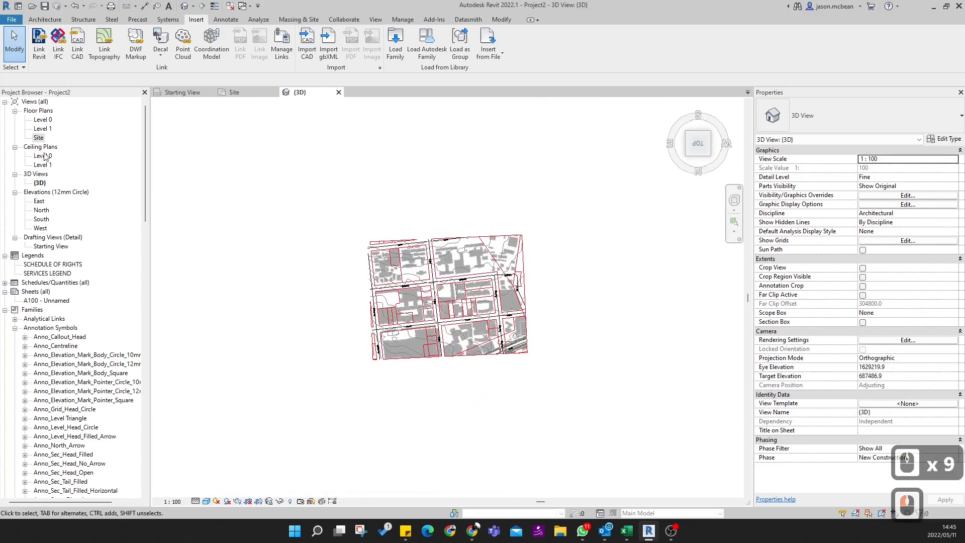
- Return to the Site floor plan and start a toposurface created from the linked SiteInfo.dwg import instance
double_click(39, 138)
scroll(457, 350, "down", 4)
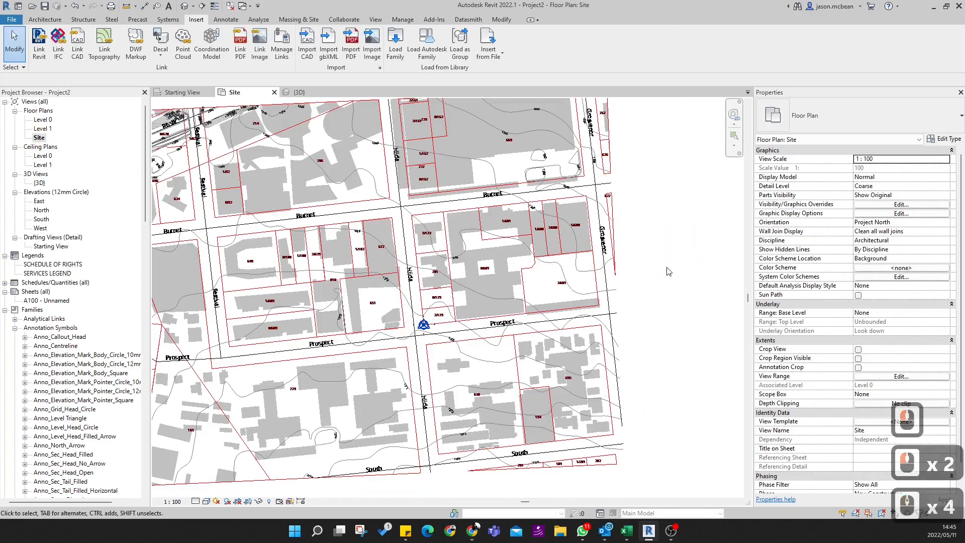
scroll(523, 280, "up", 4)
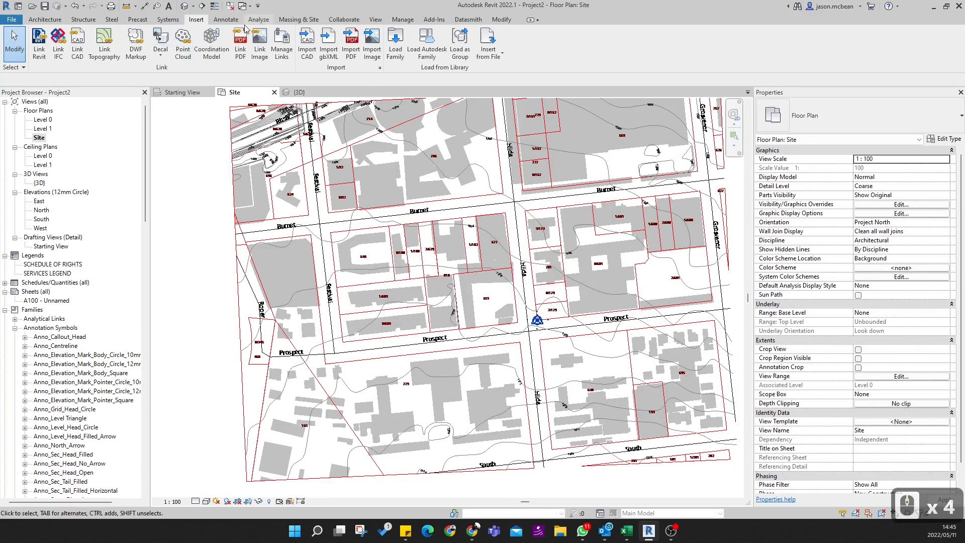
left_click(314, 20)
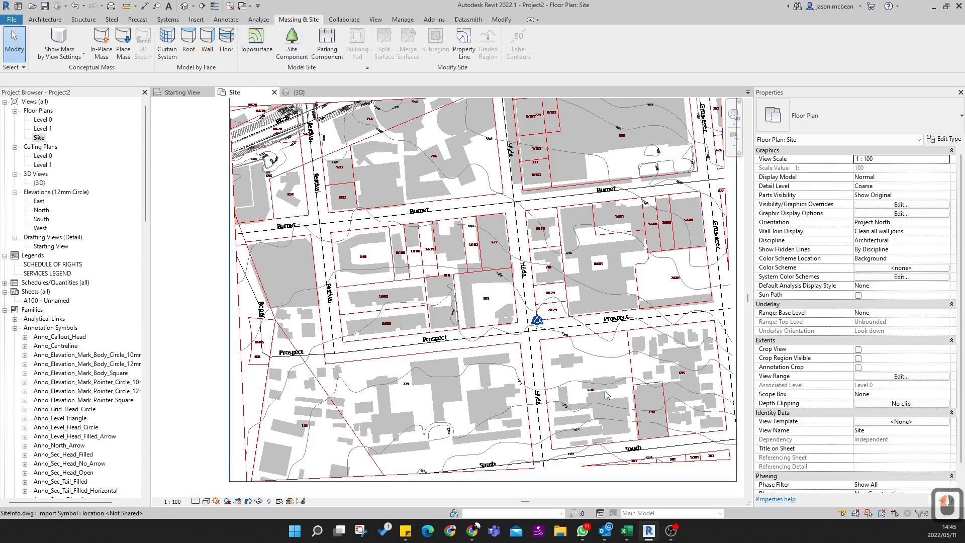
scroll(623, 320, "up", 6)
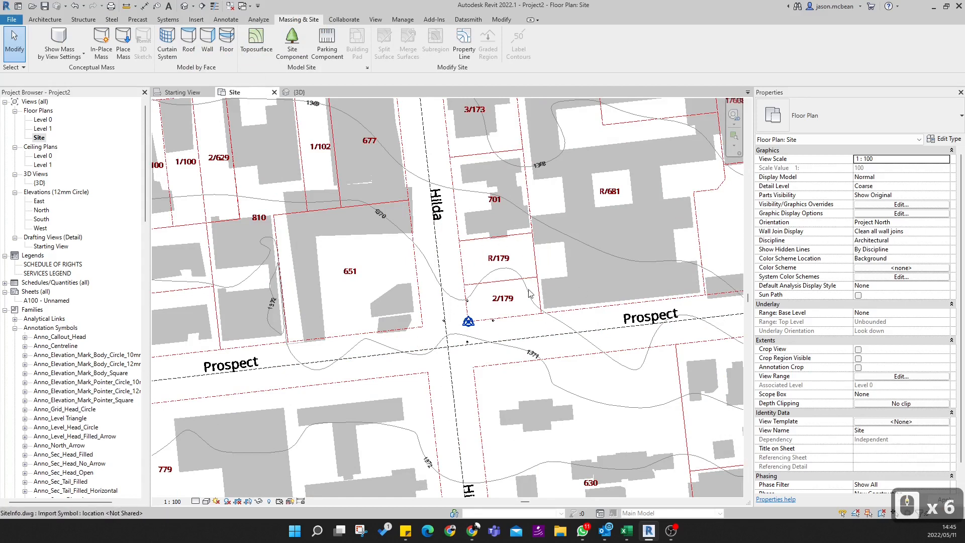
left_click(255, 43)
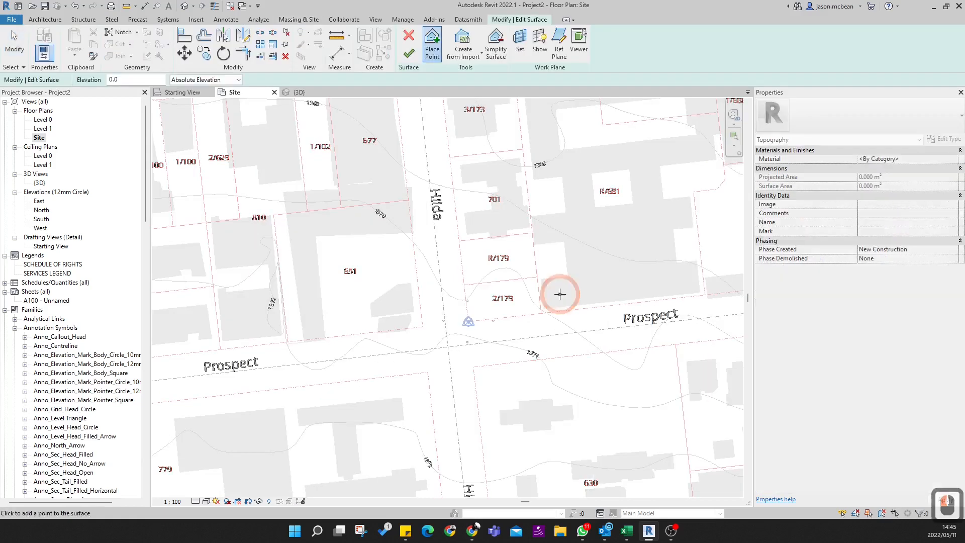
left_click(459, 65)
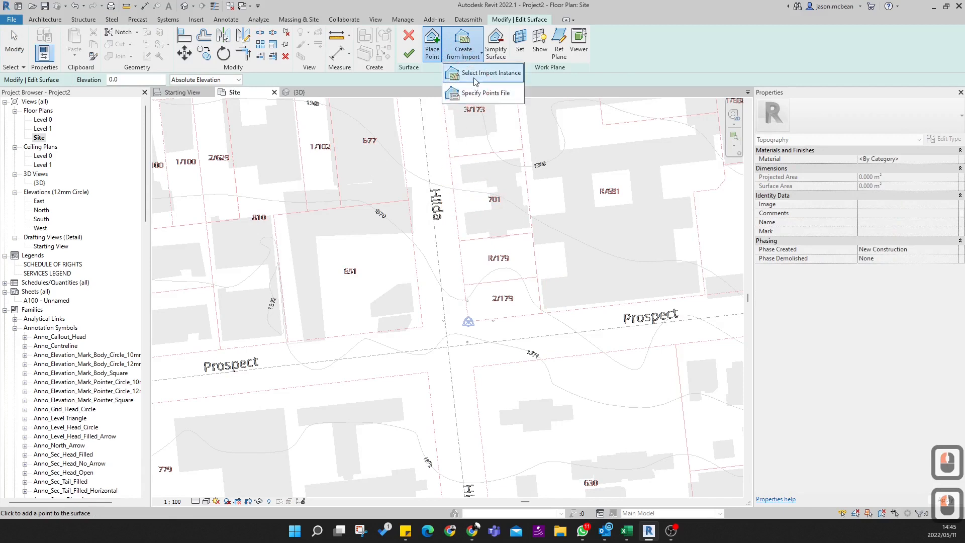
left_click(488, 73)
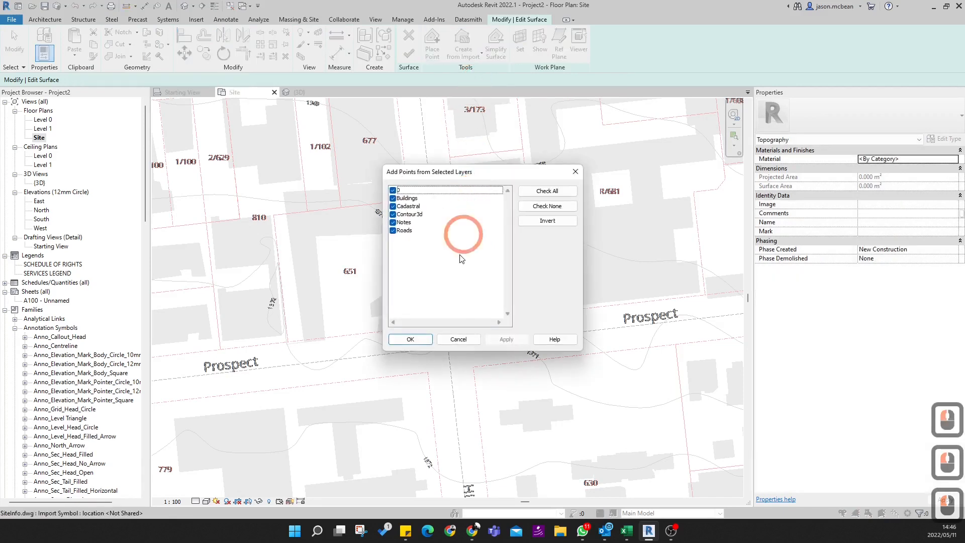
- Generate the toposurface points from the Contour3d layer only and finish the surface
left_click(554, 210)
left_click(392, 215)
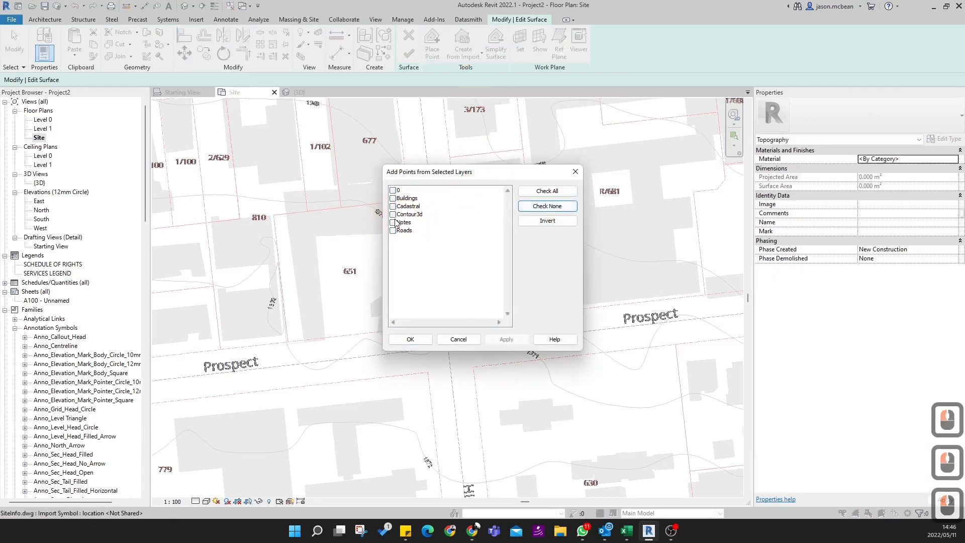
left_click(392, 216)
left_click(410, 339)
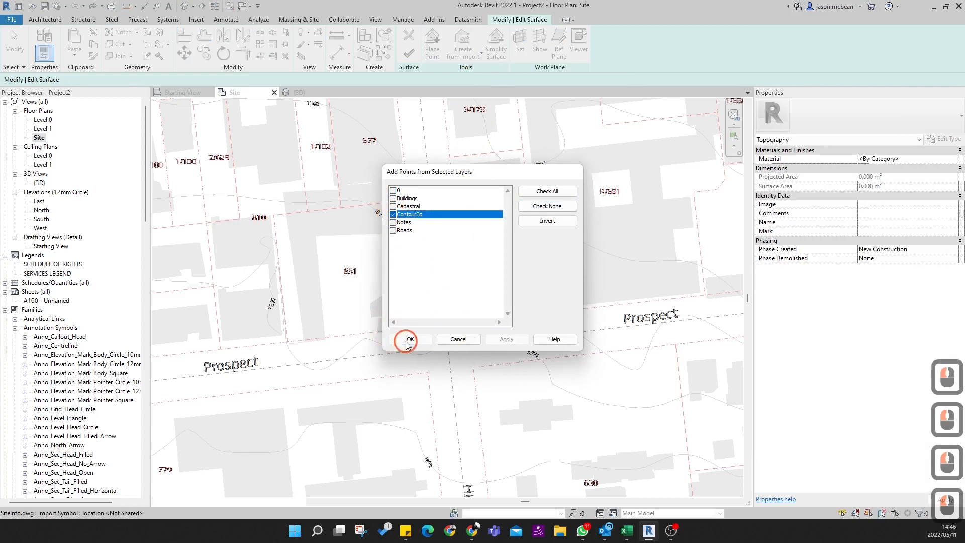
left_click(408, 54)
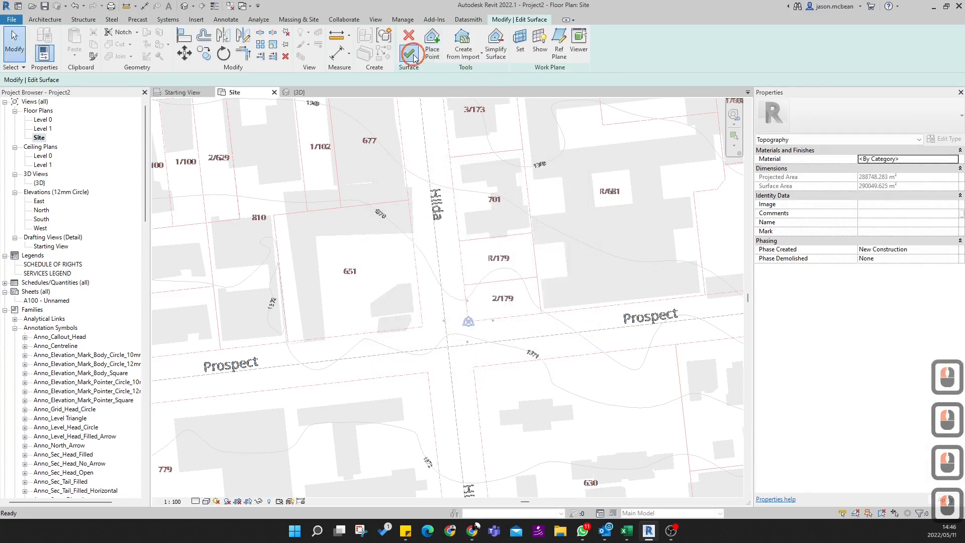
left_click(467, 262)
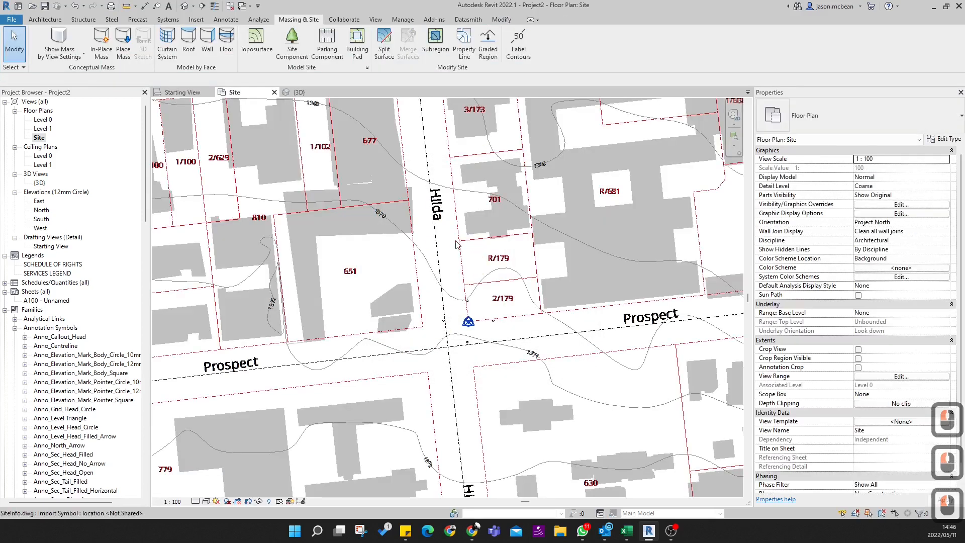
- Open the default 3D view and select the new topography above the linked drawing
left_click(185, 6)
left_click(501, 232)
scroll(430, 323, "up", 5)
middle_click_drag(438, 331, 545, 306, "shift")
scroll(541, 299, "down", 5)
left_click(528, 208)
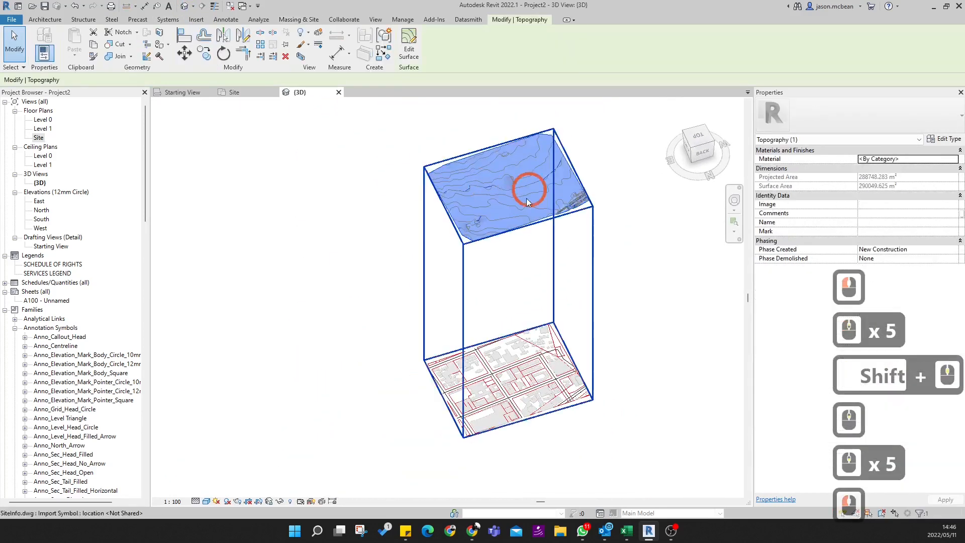
- Examine the selected topography from the back and from an oblique angle
scroll(514, 201, "up", 4)
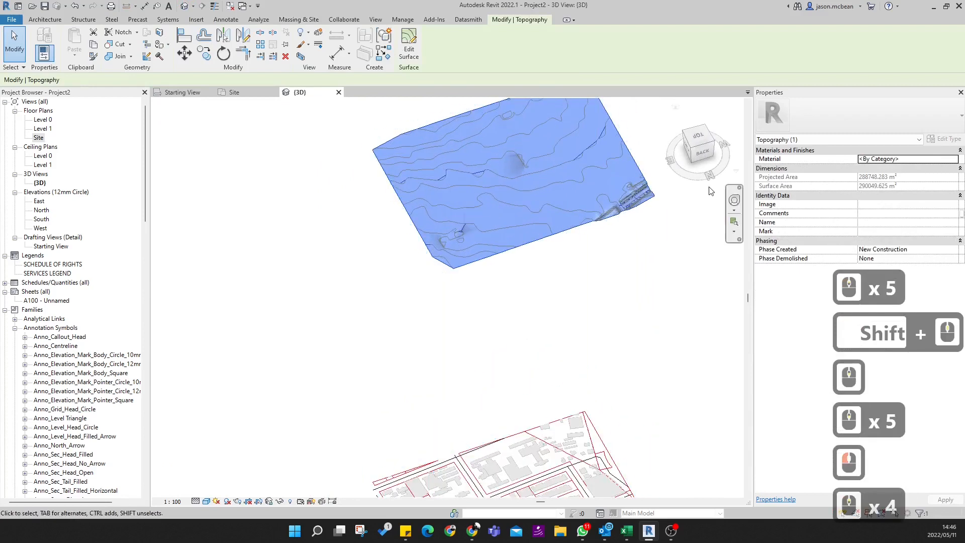
left_click(698, 153)
scroll(470, 301, "down", 13)
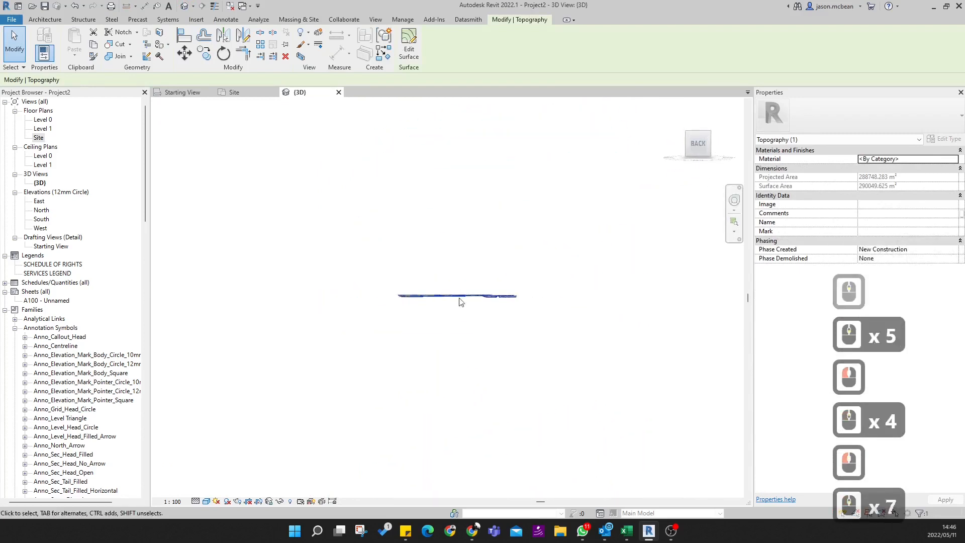
middle_click_drag(469, 427, 442, 422)
scroll(437, 231, "up", 10)
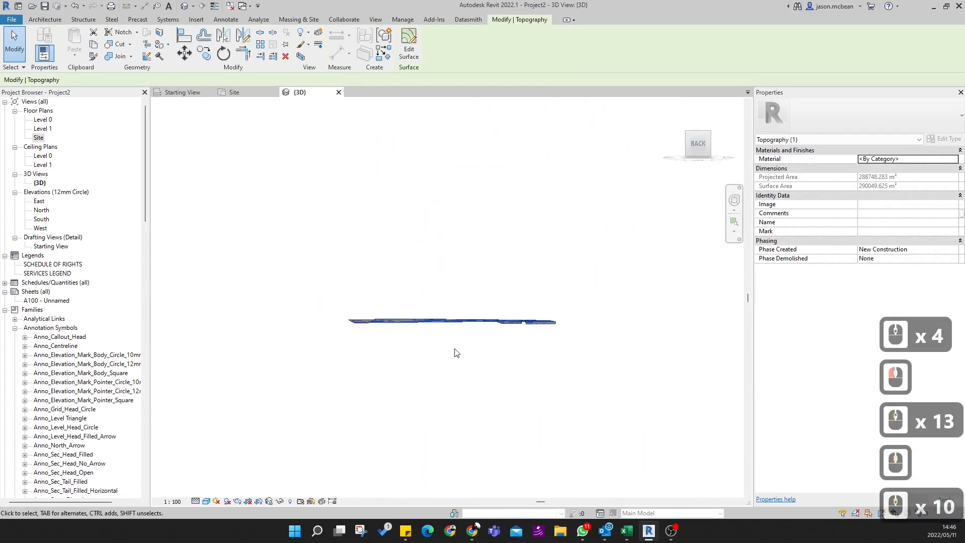
middle_click_drag(434, 214, 482, 281, "shift")
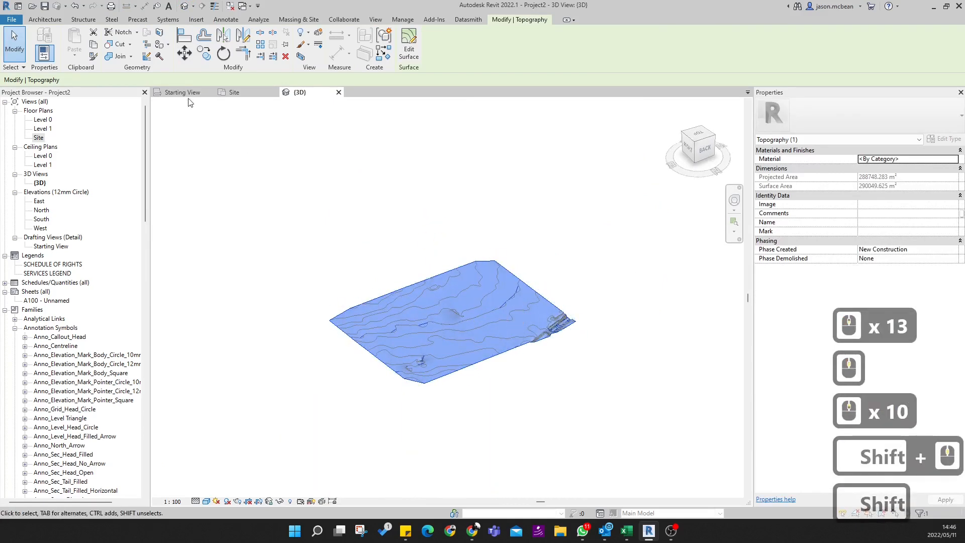
- Set the visual style of the Site floor plan to Shaded
left_click(234, 93)
scroll(510, 311, "down", 9)
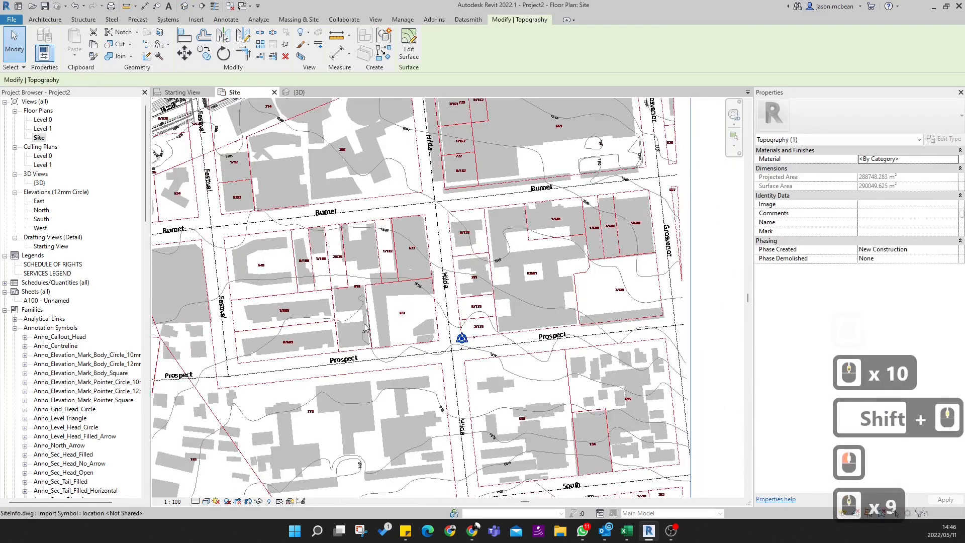
left_click(207, 502)
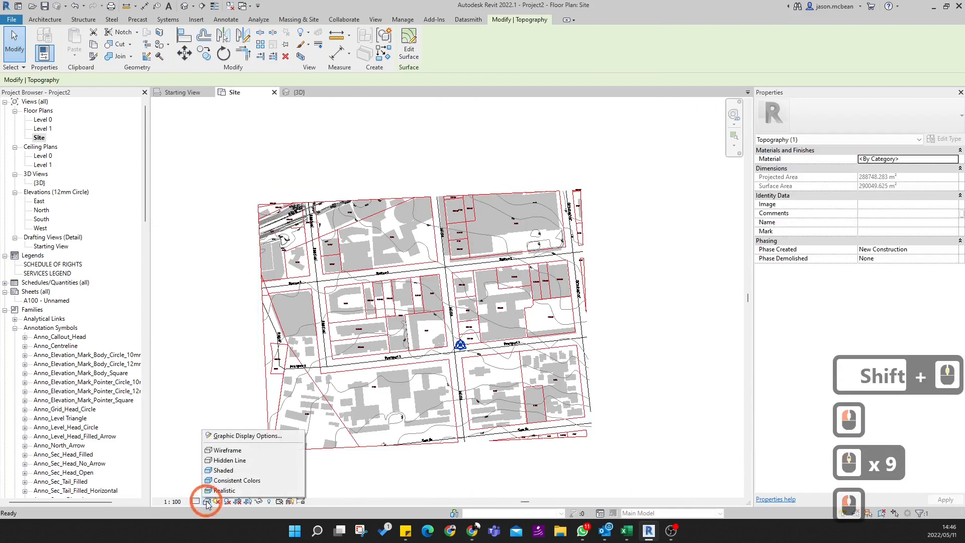
left_click(216, 469)
scroll(475, 314, "up", 4)
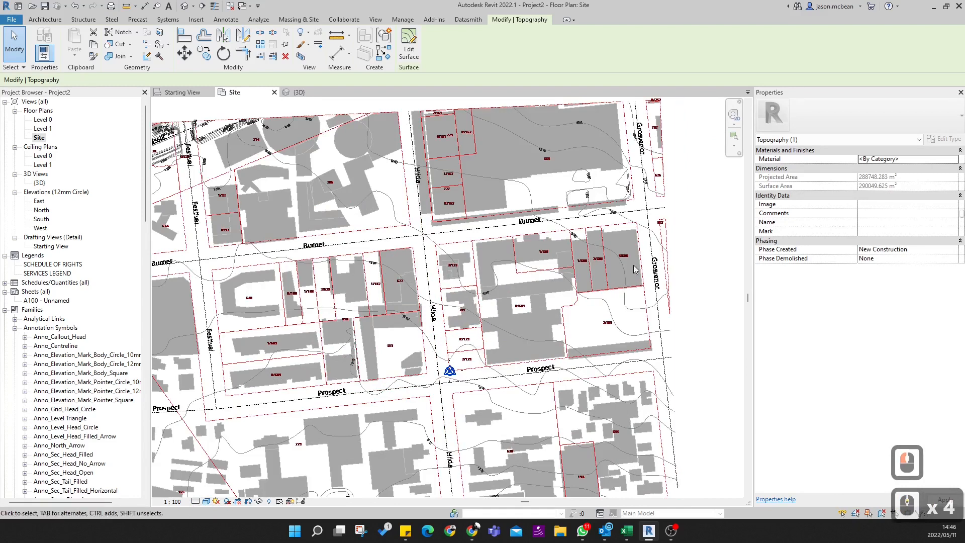
- Set both the top and cut plane offsets of the Site floor plan's view range to 1600000
left_click(40, 137)
left_click(816, 311)
left_click(898, 377)
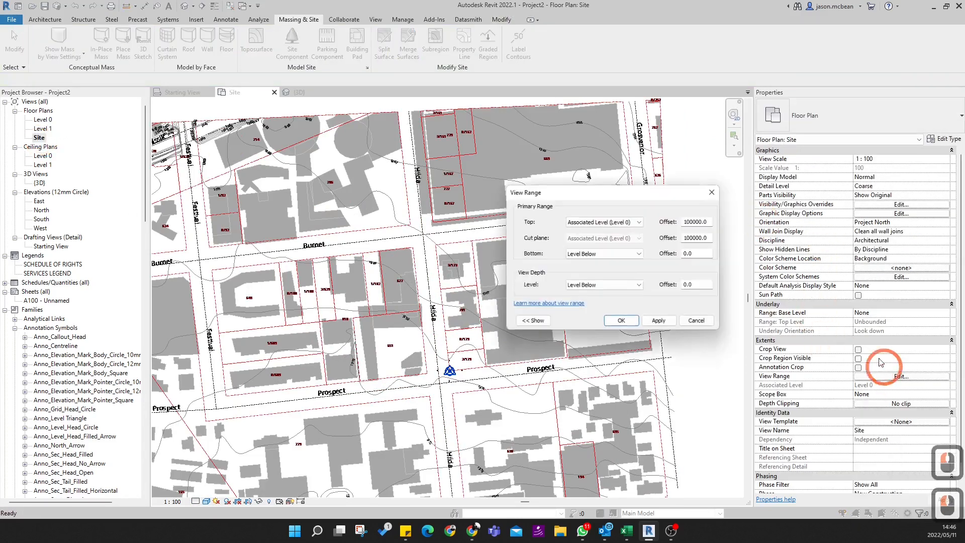
double_click(695, 221)
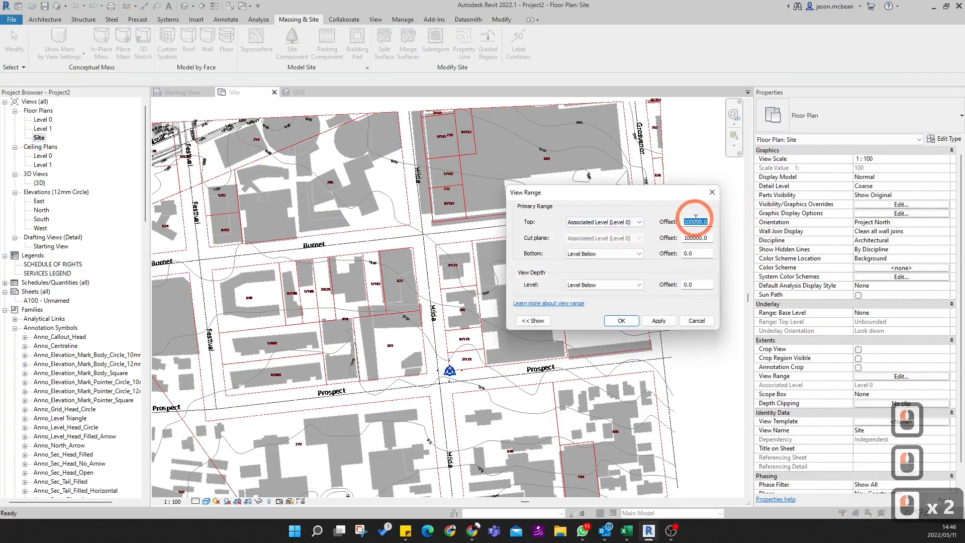
type("1600")
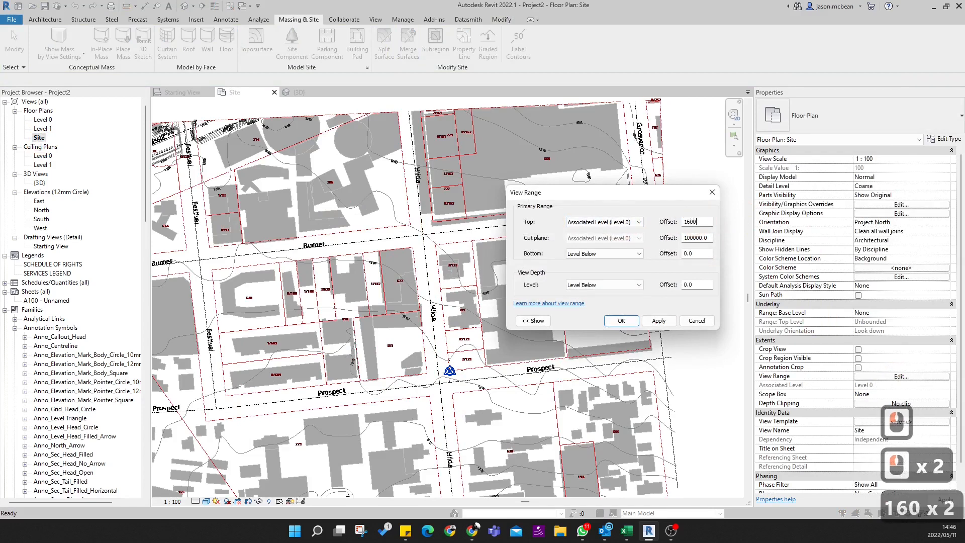
type("000")
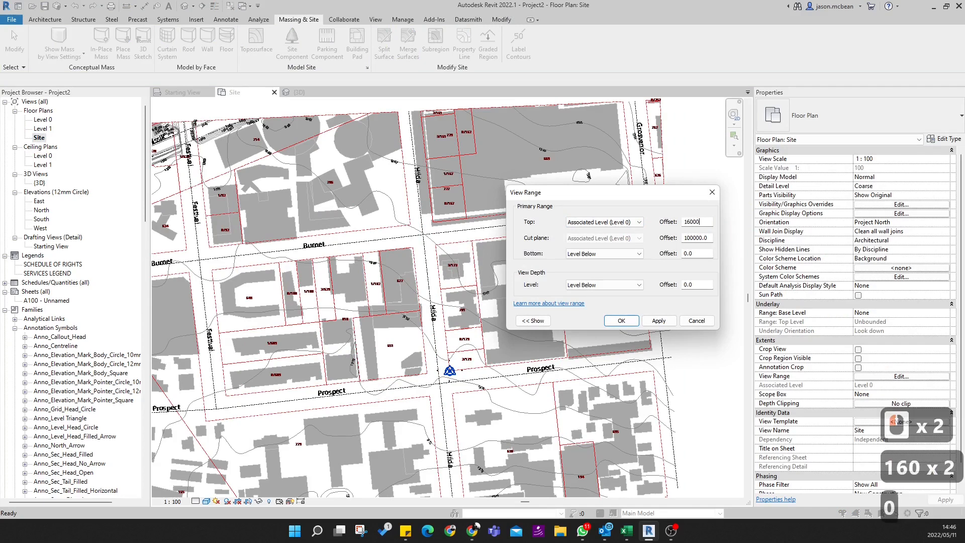
triple_click(691, 237)
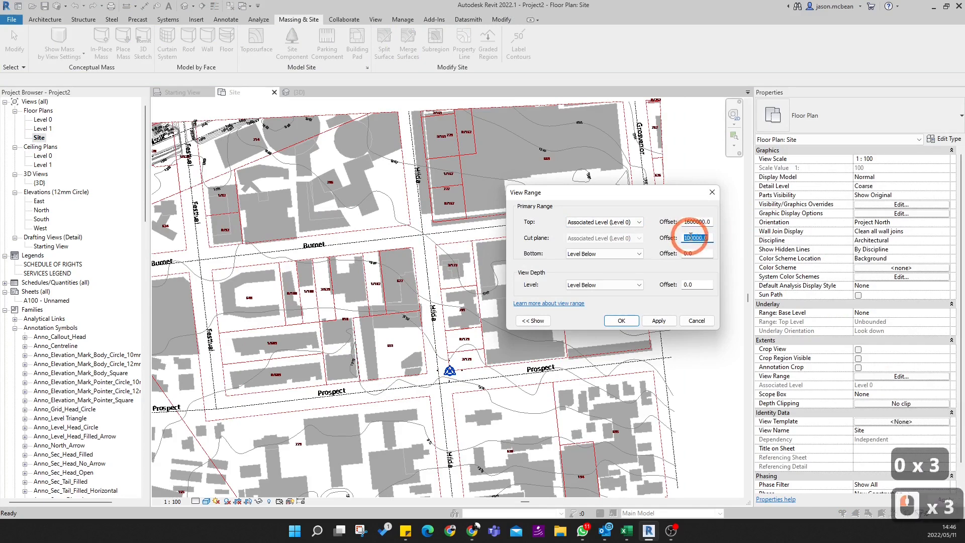
type("16000")
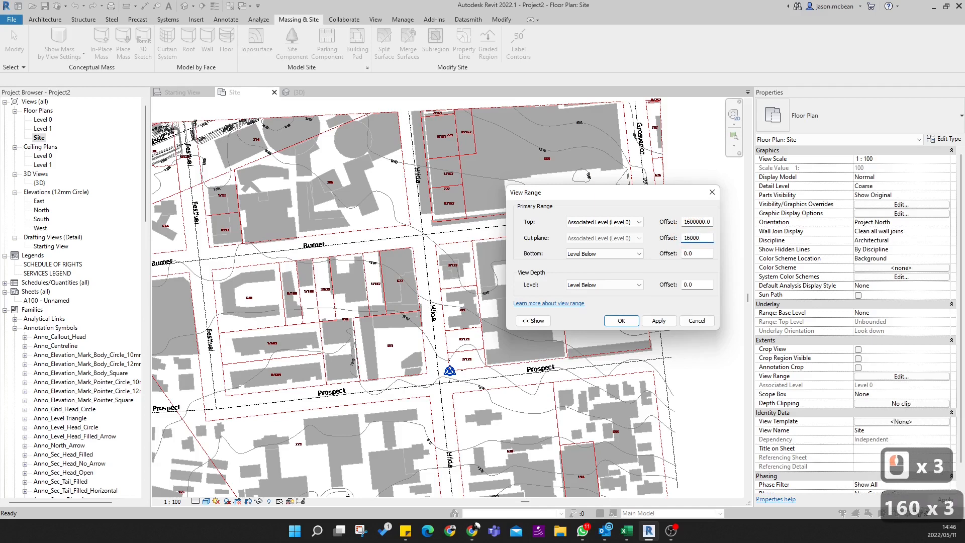
type("00")
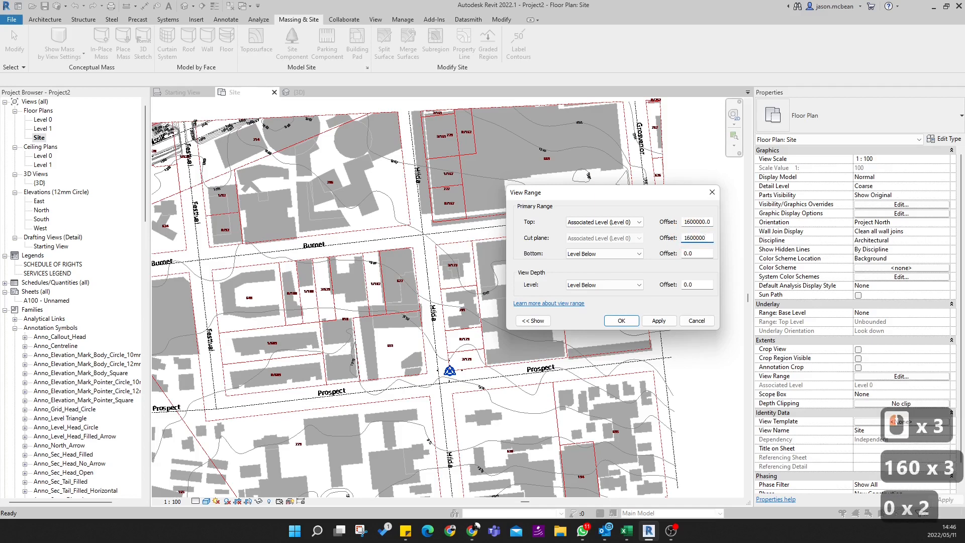
key("Return")
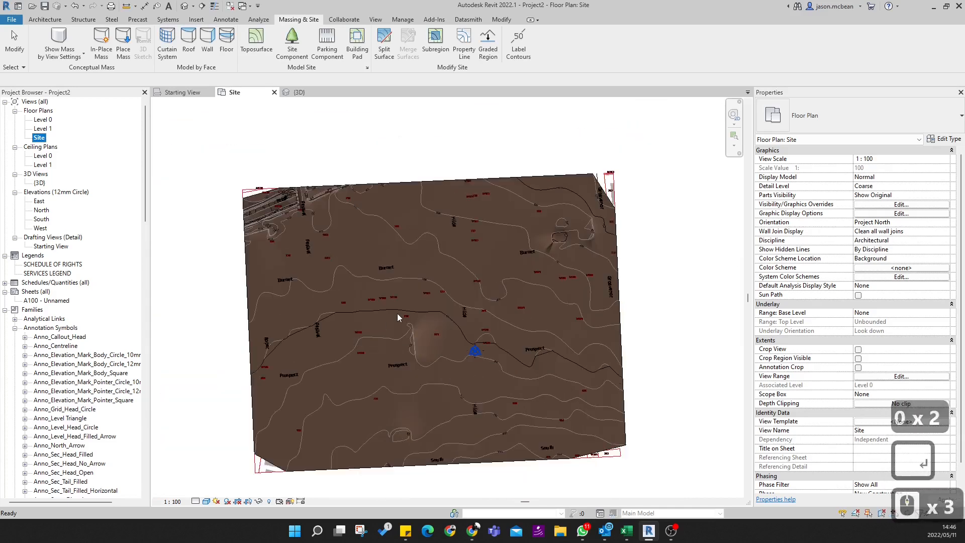
- Set the detail level of the Site floor plan to Fine
scroll(397, 318, "up", 2)
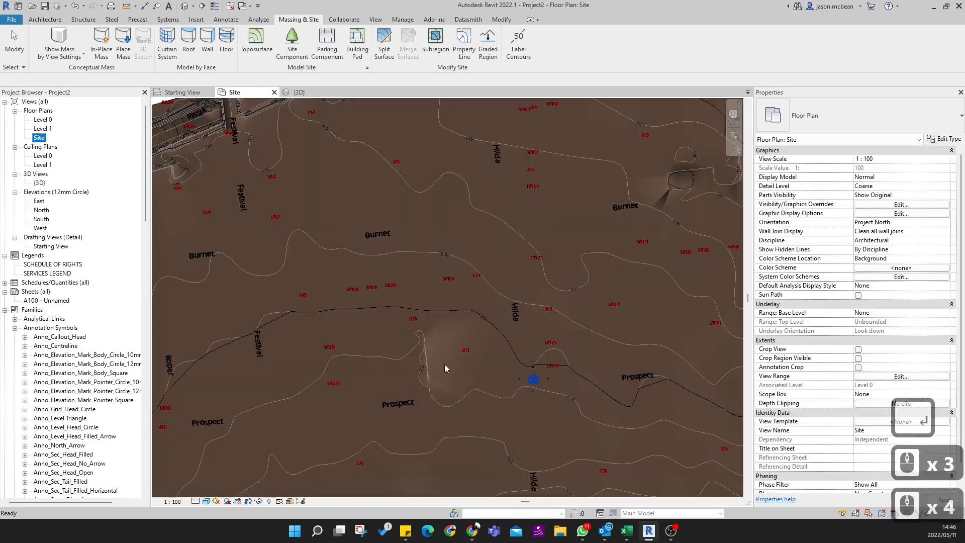
scroll(467, 387, "up", 3)
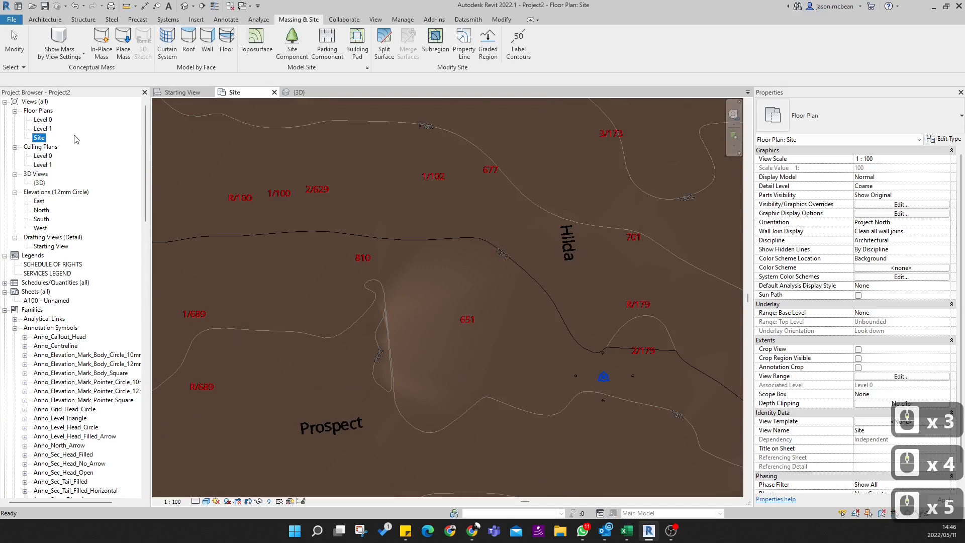
scroll(520, 271, "down", 3)
scroll(572, 323, "up", 8)
left_click(538, 258)
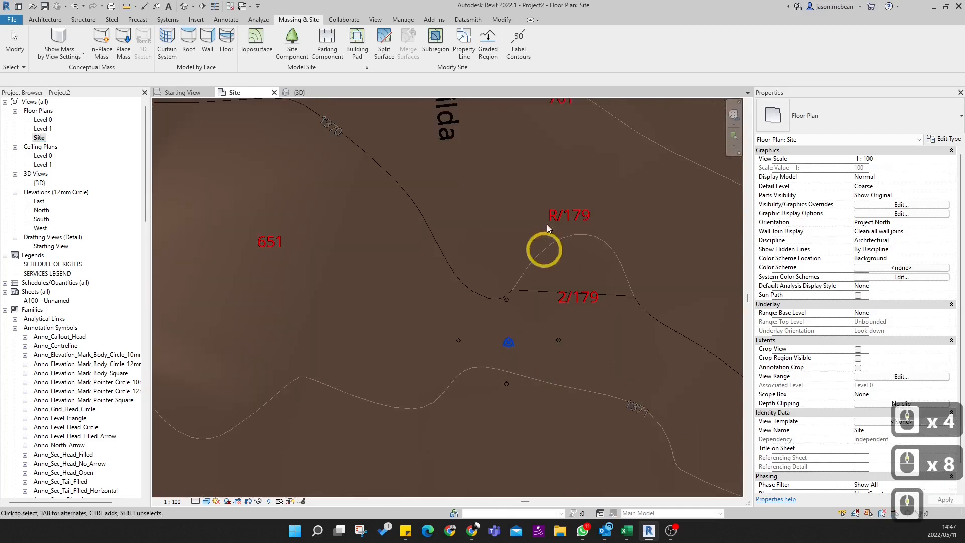
middle_click_drag(681, 415, 591, 332)
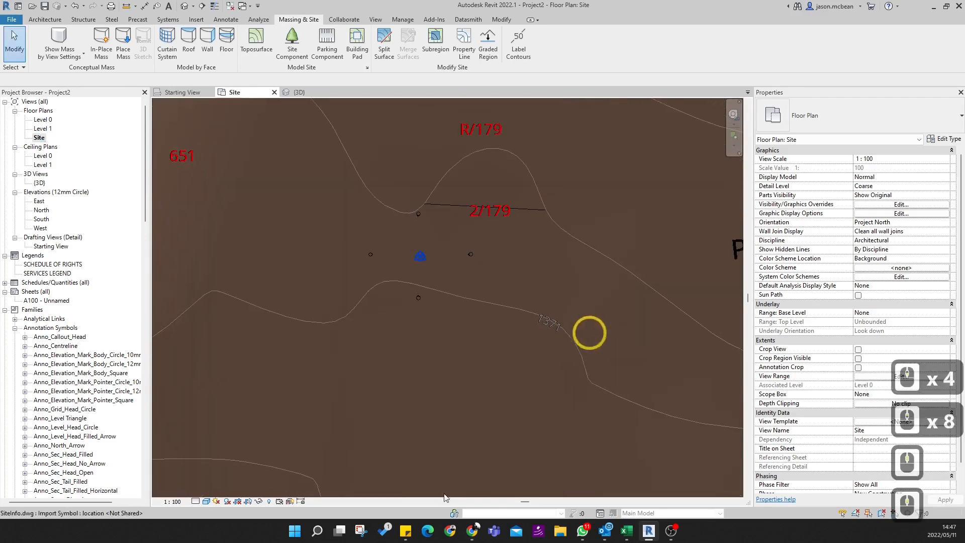
left_click(195, 501)
left_click(208, 491)
left_click(310, 426)
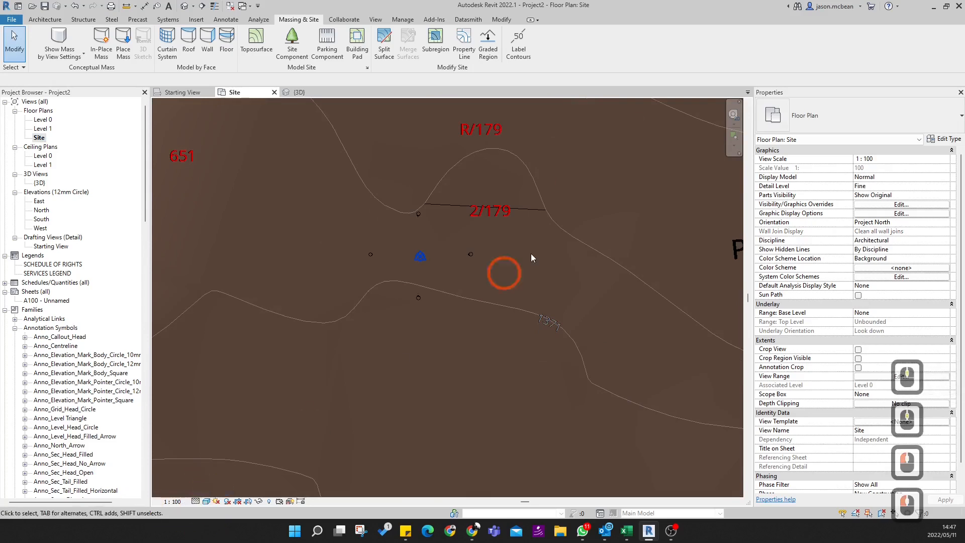
- Set the visual style of the Site floor plan to Hidden Line
left_click(195, 501)
left_click(206, 501)
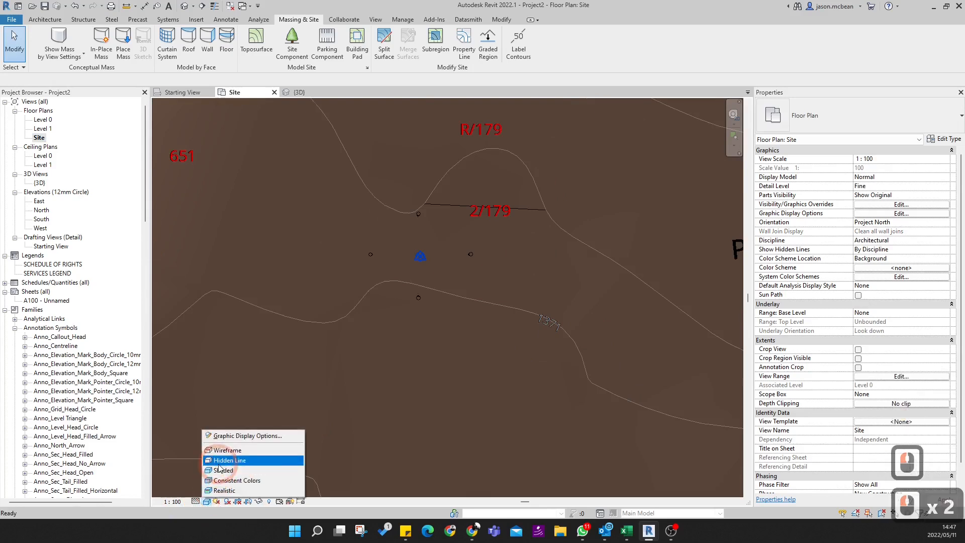
left_click(221, 460)
left_click(419, 298)
- Examine the project base point at the corner of lot 2/179 and the contour label just south of it
scroll(418, 298, "up", 1)
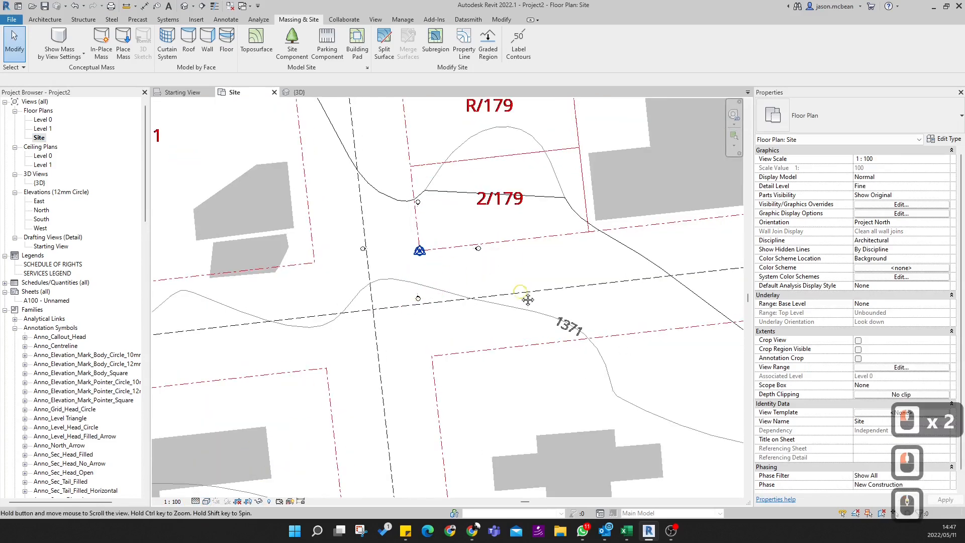
middle_click_drag(464, 257, 502, 325)
scroll(500, 324, "up", 4)
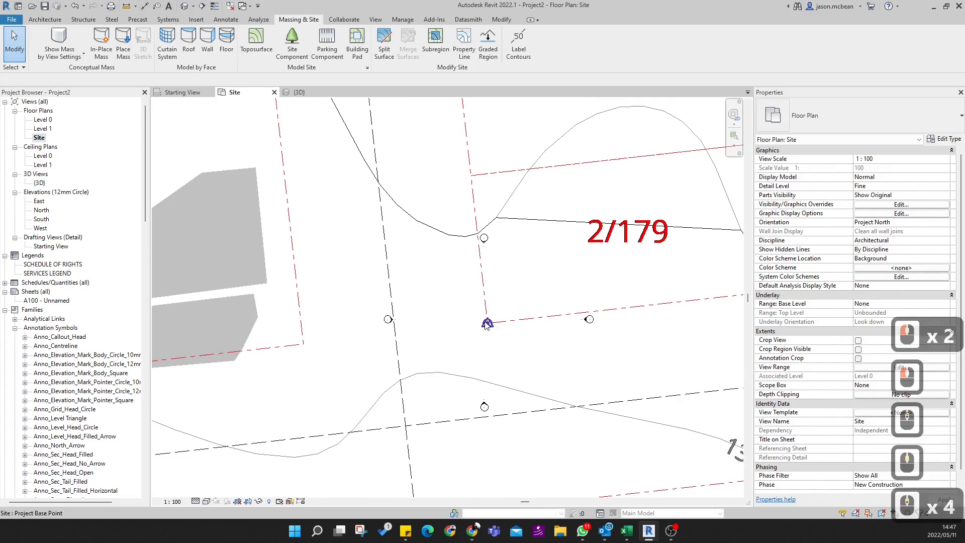
scroll(486, 324, "down", 6)
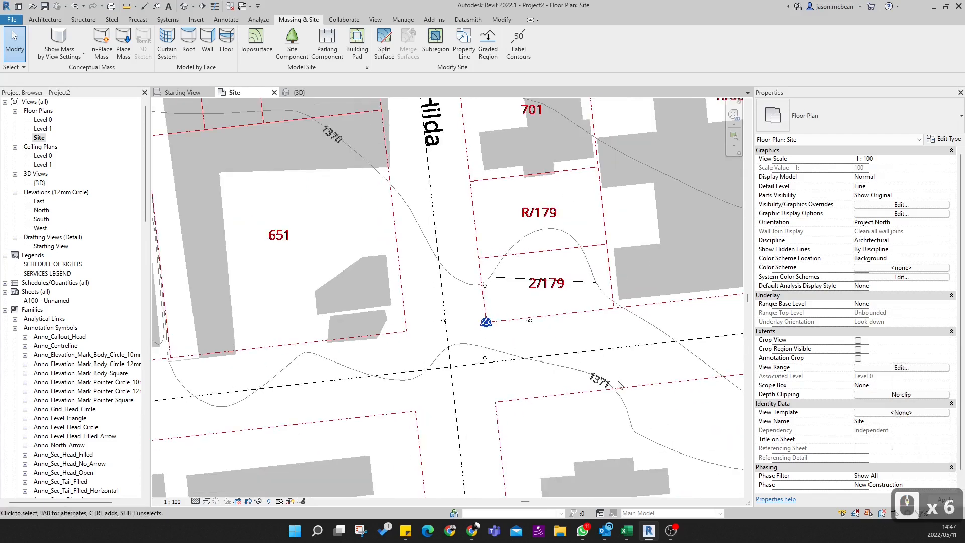
middle_click_drag(618, 385, 556, 382)
scroll(514, 326, "up", 3)
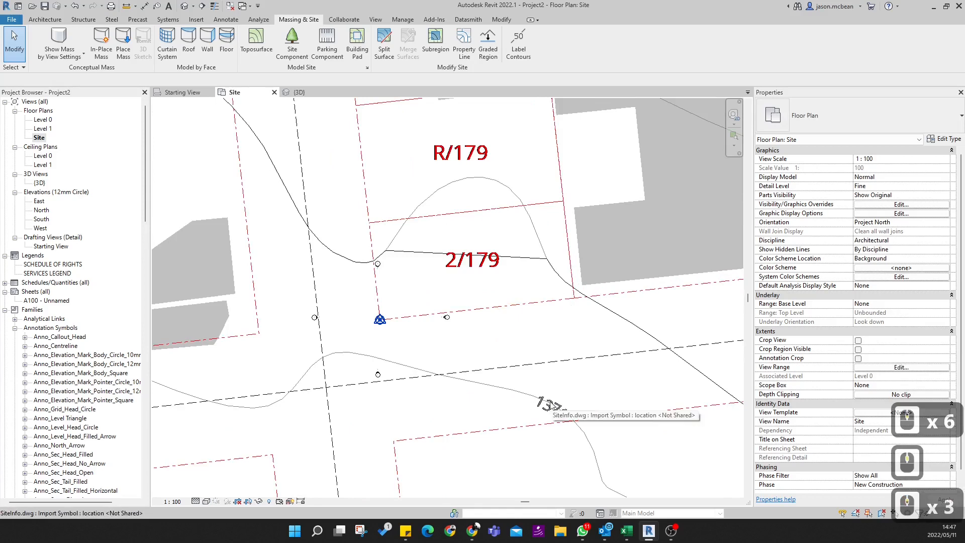
scroll(555, 413, "down", 2)
middle_click_drag(586, 374, 547, 362)
scroll(547, 362, "down", 2)
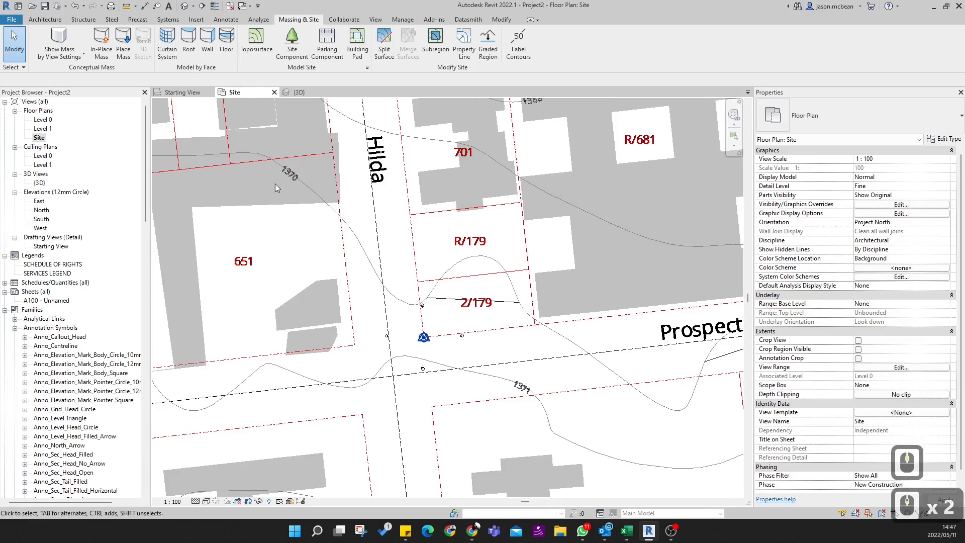
- Compare the labelled contours on either side of lots R/179 and 2/179 to judge the ground height near the project base point
scroll(508, 380, "up", 8)
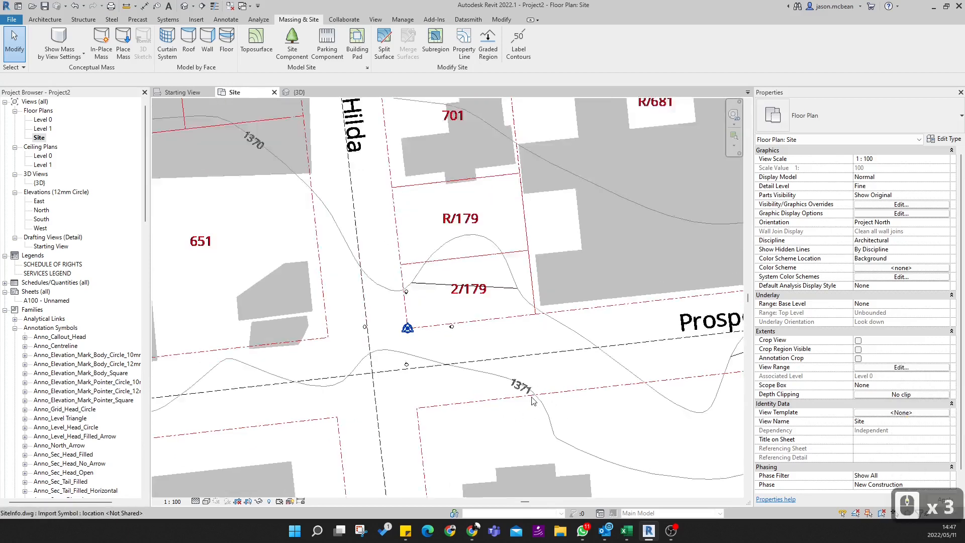
scroll(546, 406, "down", 5)
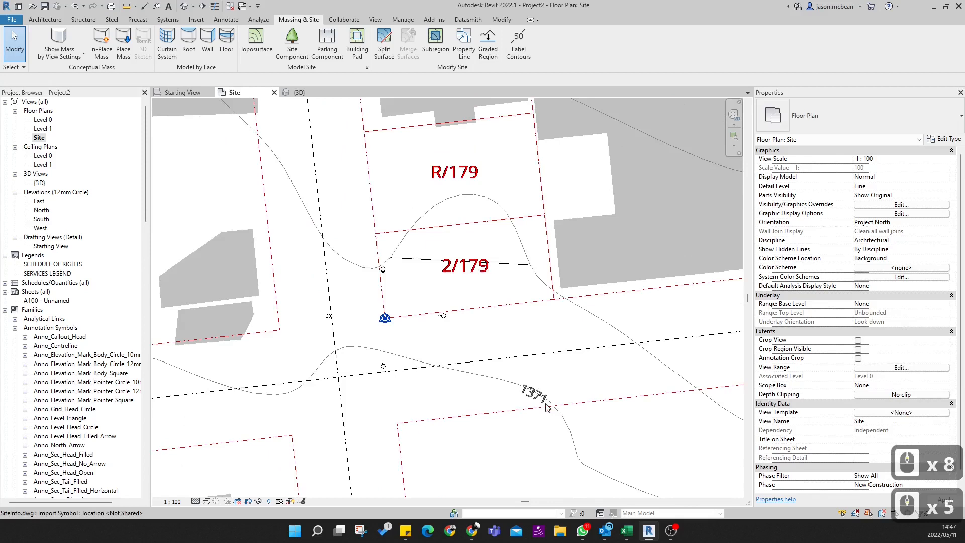
scroll(551, 438, "down", 4)
scroll(572, 415, "up", 5)
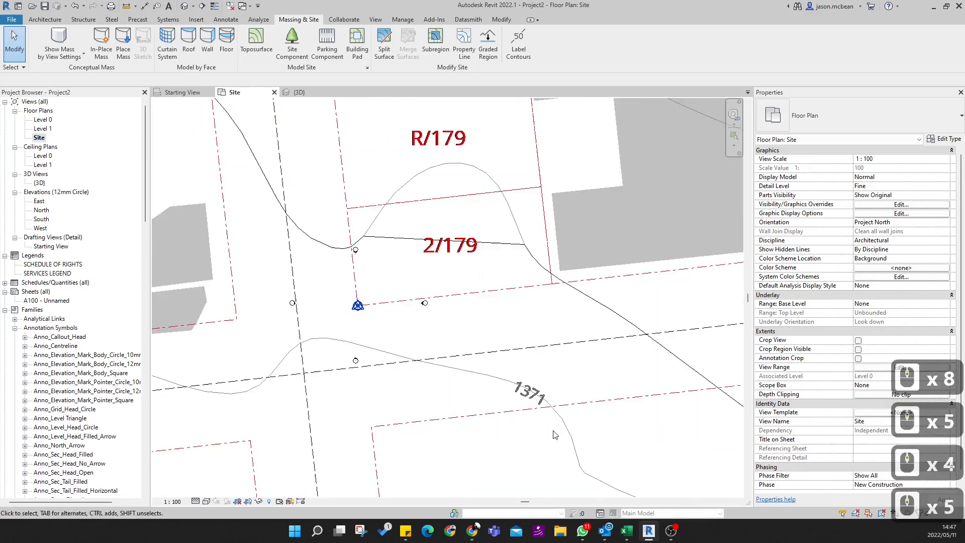
scroll(532, 404, "down", 5)
scroll(336, 217, "up", 6)
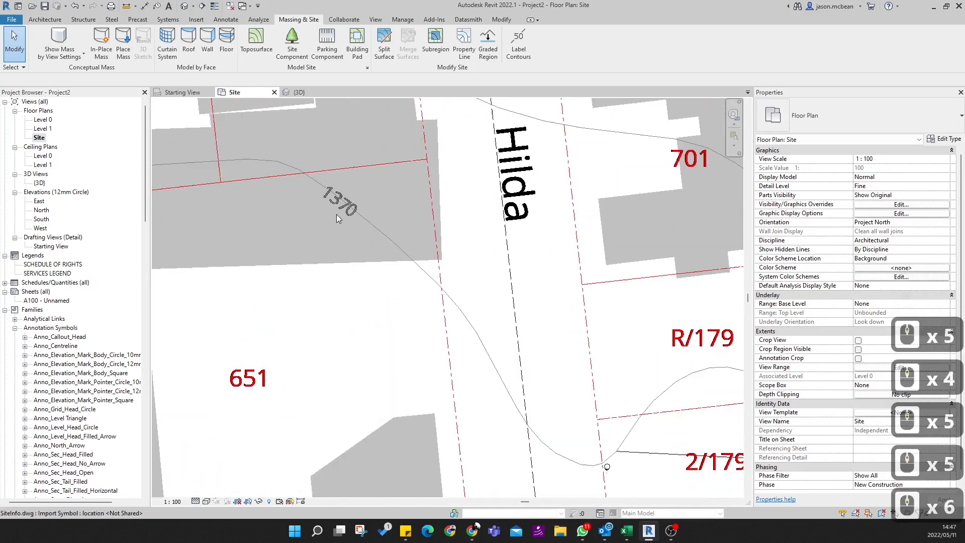
scroll(364, 210, "down", 4)
scroll(447, 342, "up", 3)
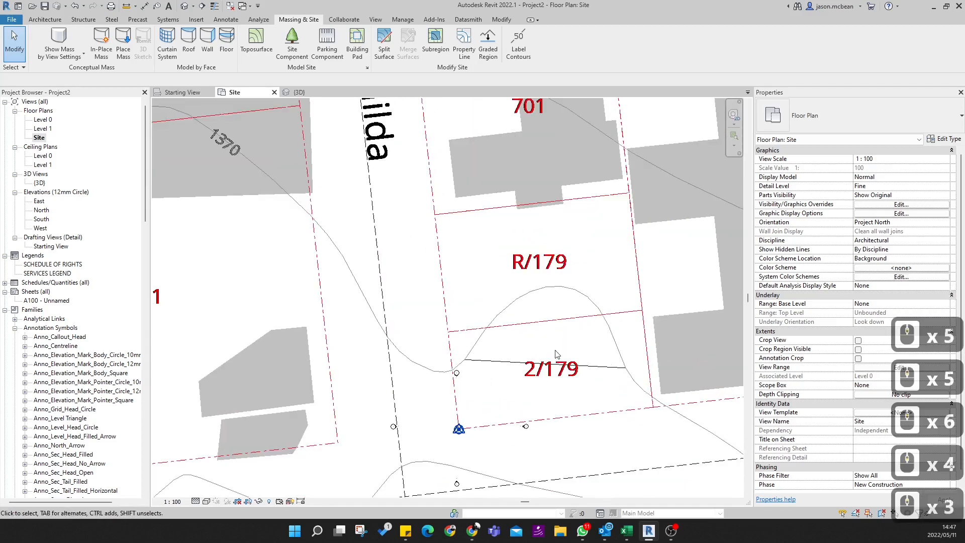
scroll(634, 397, "up", 3)
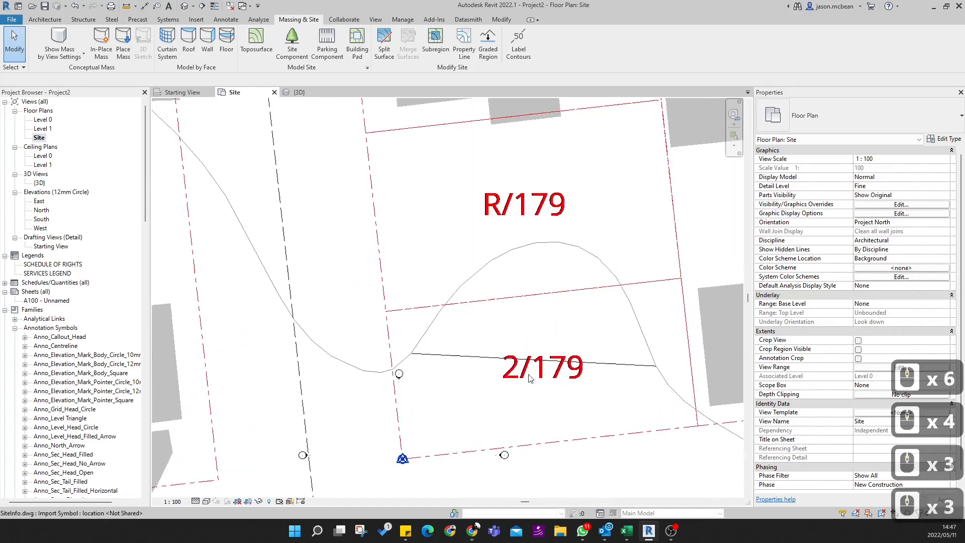
scroll(538, 354, "down", 5)
scroll(539, 354, "down", 4)
scroll(539, 353, "up", 5)
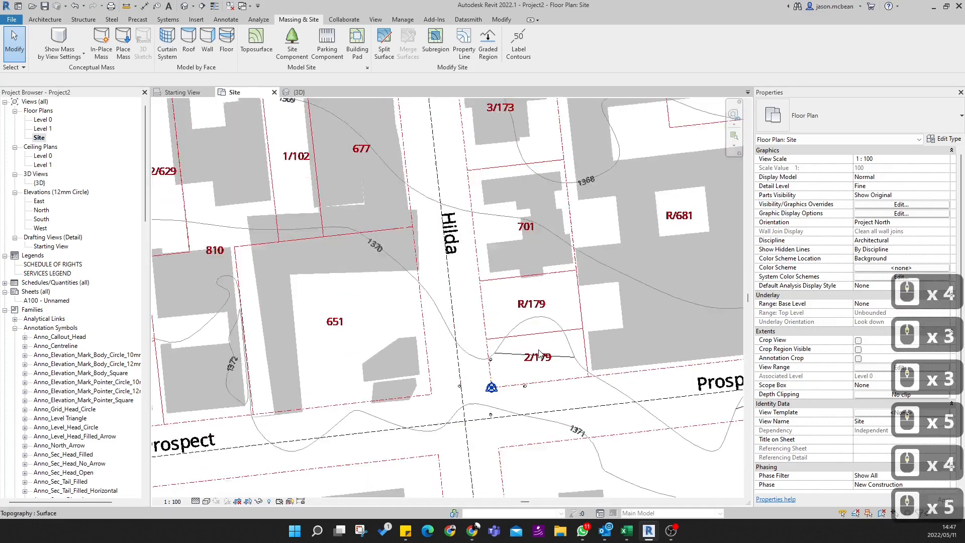
scroll(539, 354, "up", 4)
scroll(539, 353, "down", 4)
middle_click_drag(507, 363, 494, 262)
scroll(592, 382, "down", 3)
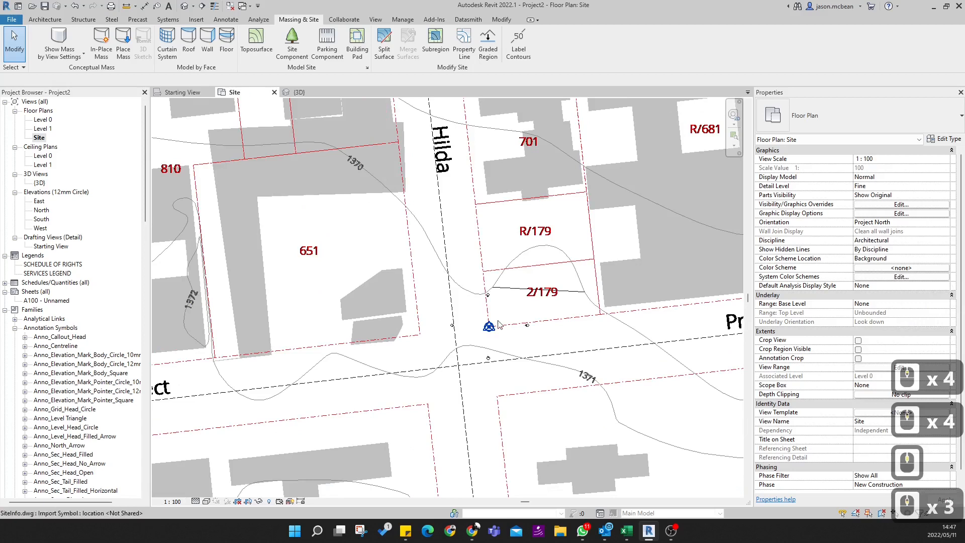
scroll(587, 378, "up", 5)
scroll(587, 378, "down", 5)
scroll(587, 379, "up", 10)
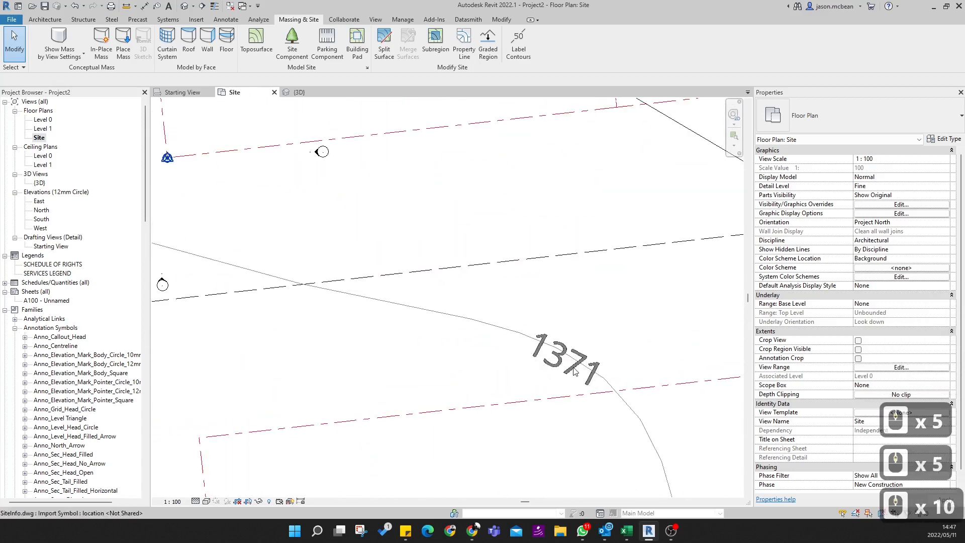
- Switch to Sticky Notes, record the contour height as 1371000 in a note, and return to the Site plan in Revit
left_click(582, 420)
left_click(477, 359)
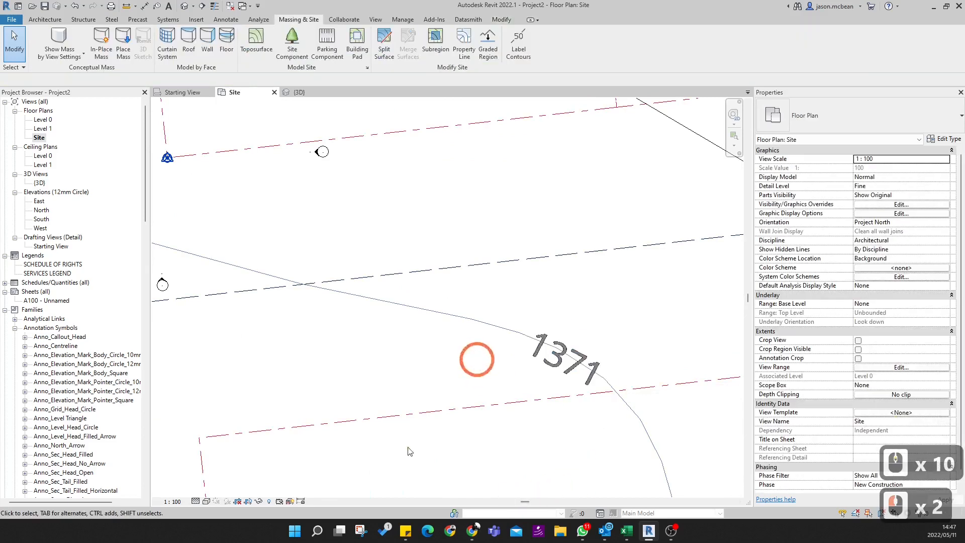
left_click(409, 532)
left_click(522, 379)
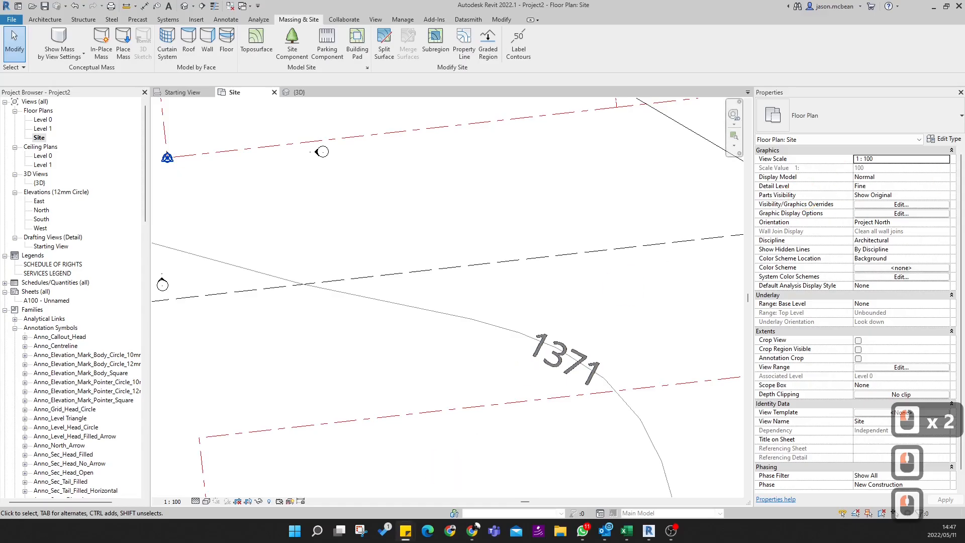
left_click_drag(673, 304, 315, 136)
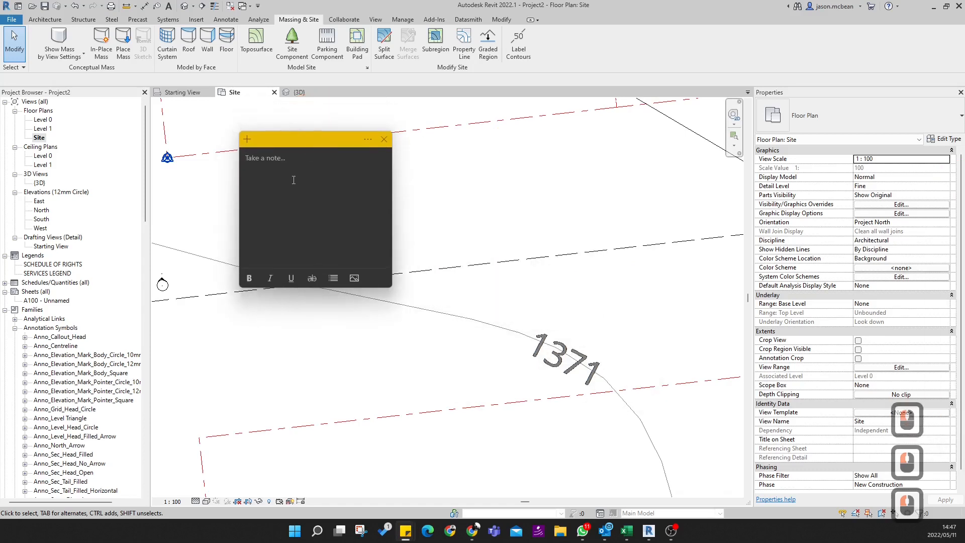
type("137")
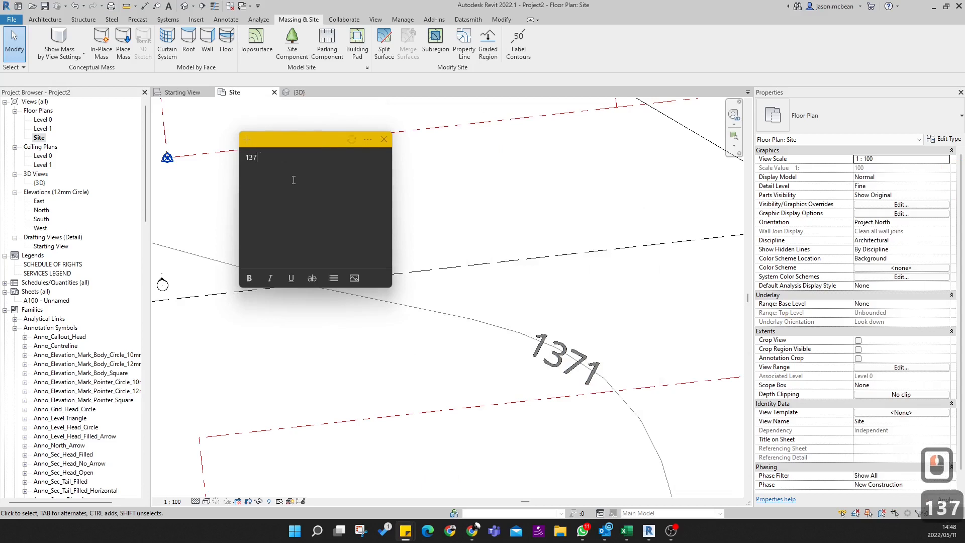
type("1000")
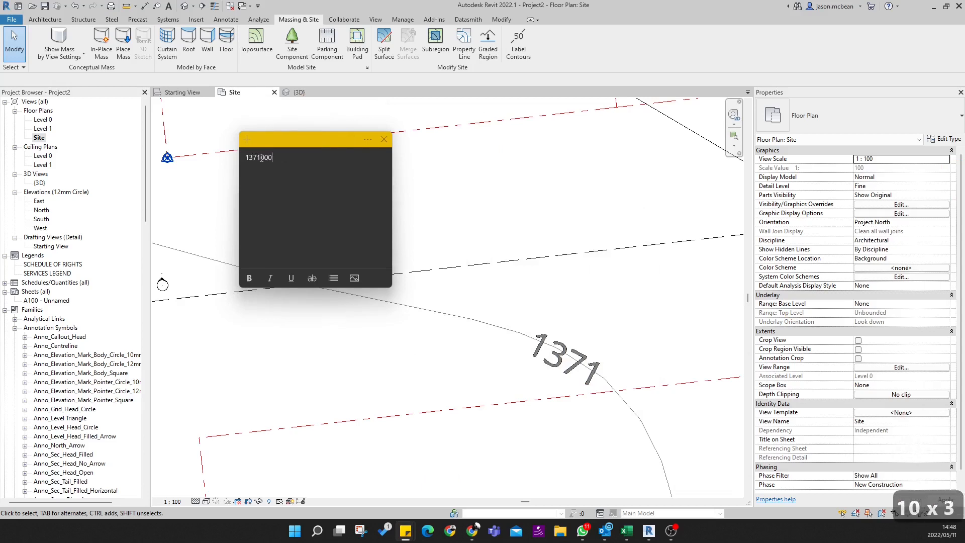
left_click(396, 182)
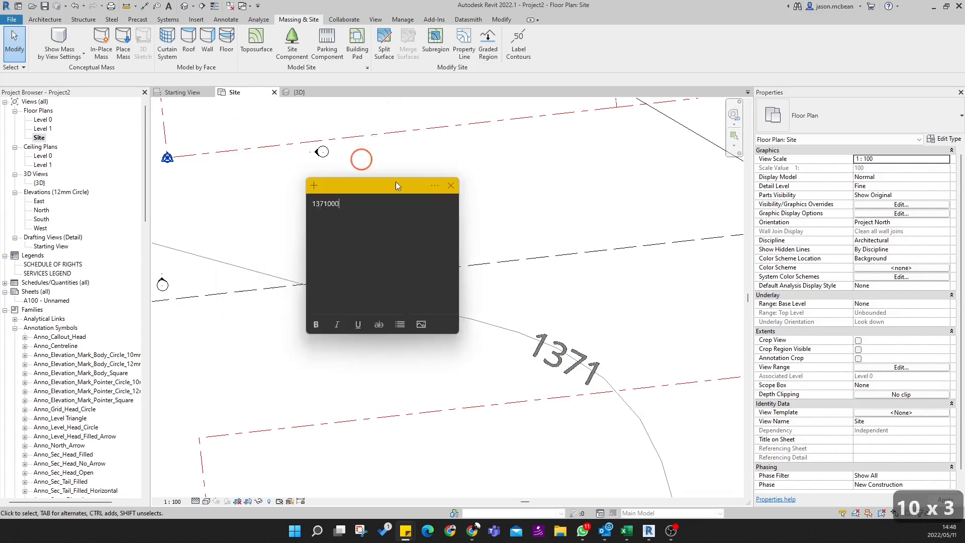
scroll(540, 260, "down", 2)
scroll(540, 260, "down", 17)
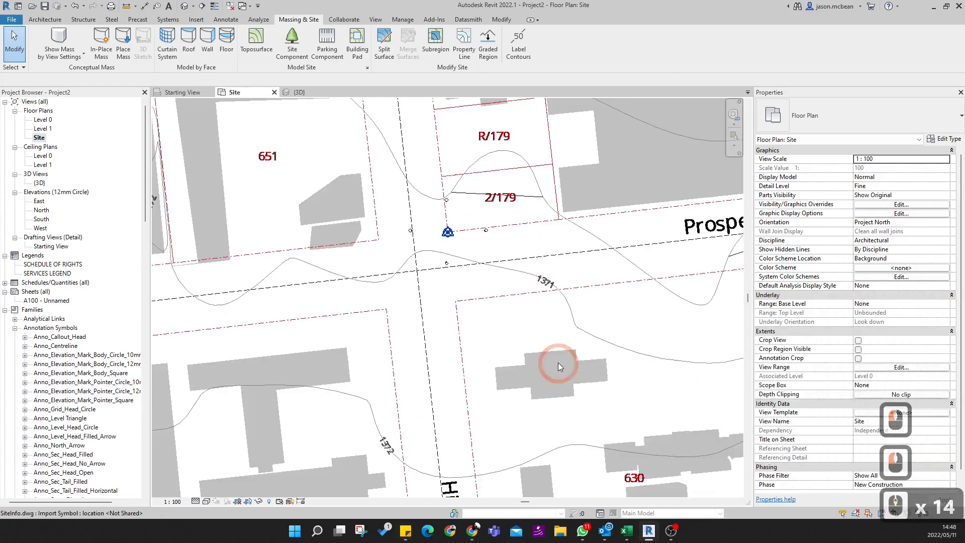
- Open the 3D view and examine the toposurface and the linked SiteInfo.dwg from the right side to compare their heights
middle_click_drag(501, 345, 461, 364)
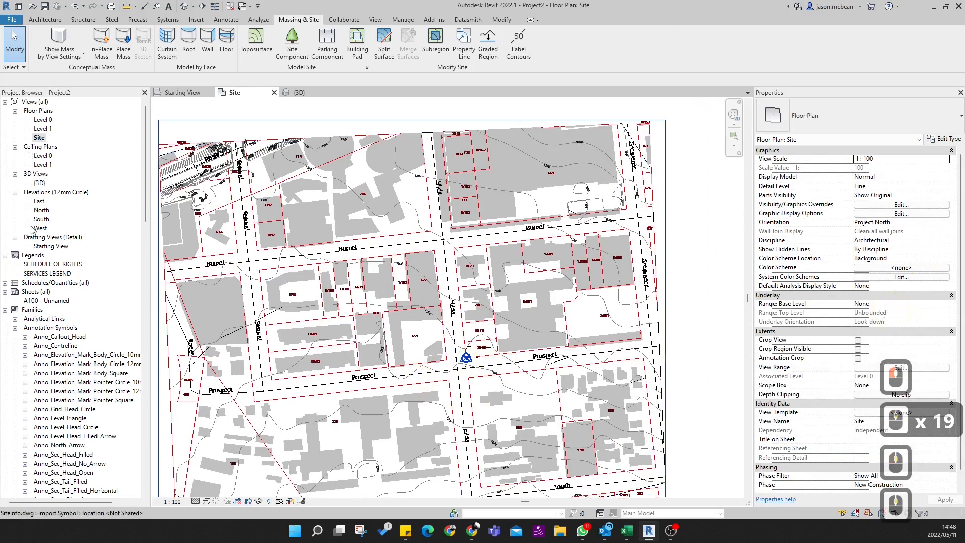
double_click(39, 183)
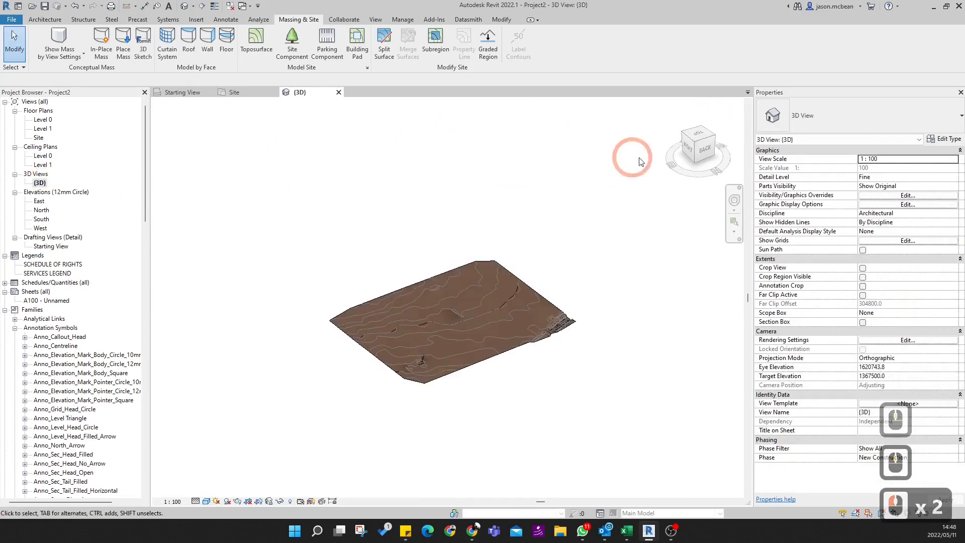
left_click(689, 158)
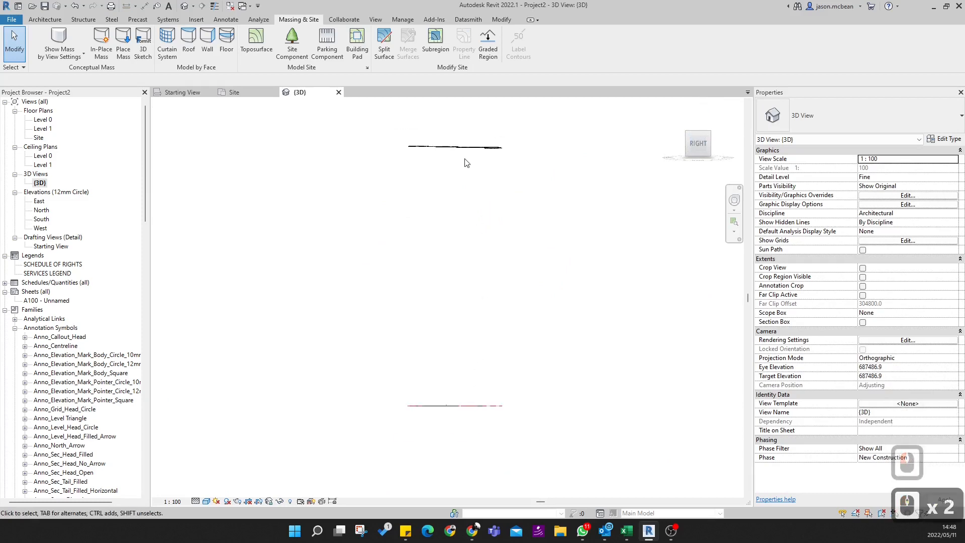
left_click(459, 148)
double_click(483, 411)
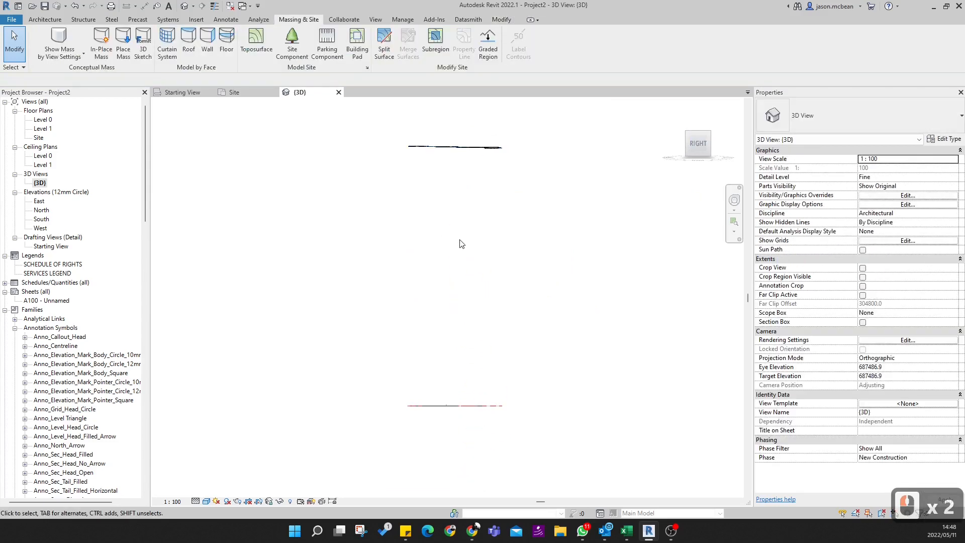
- Open the visibility/graphic overrides for the 3D view and expand the Topography model category
left_click(376, 19)
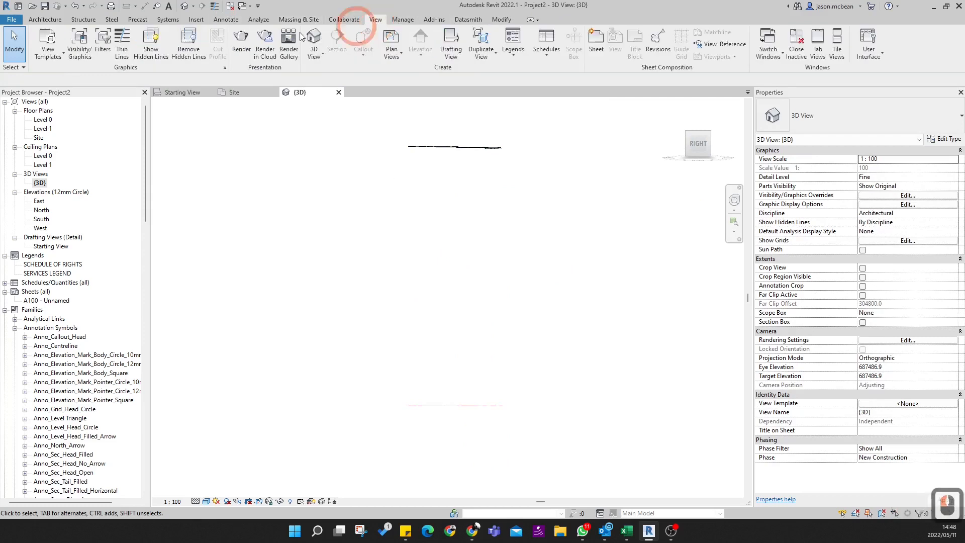
left_click(73, 43)
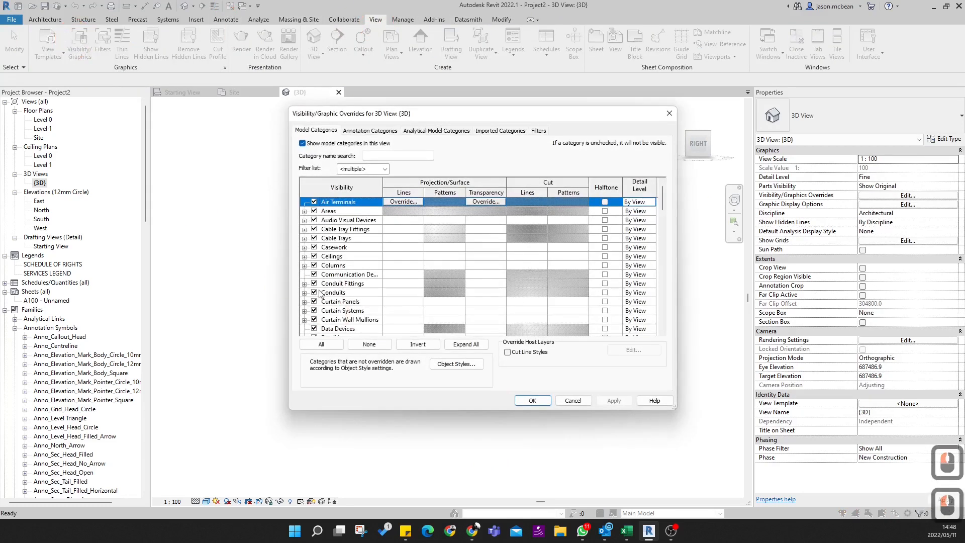
left_click(322, 293)
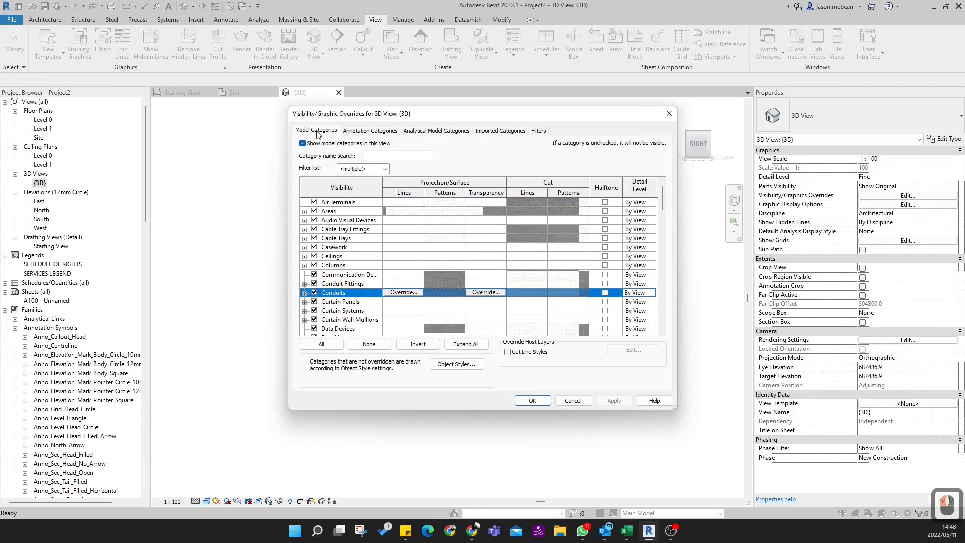
key("t")
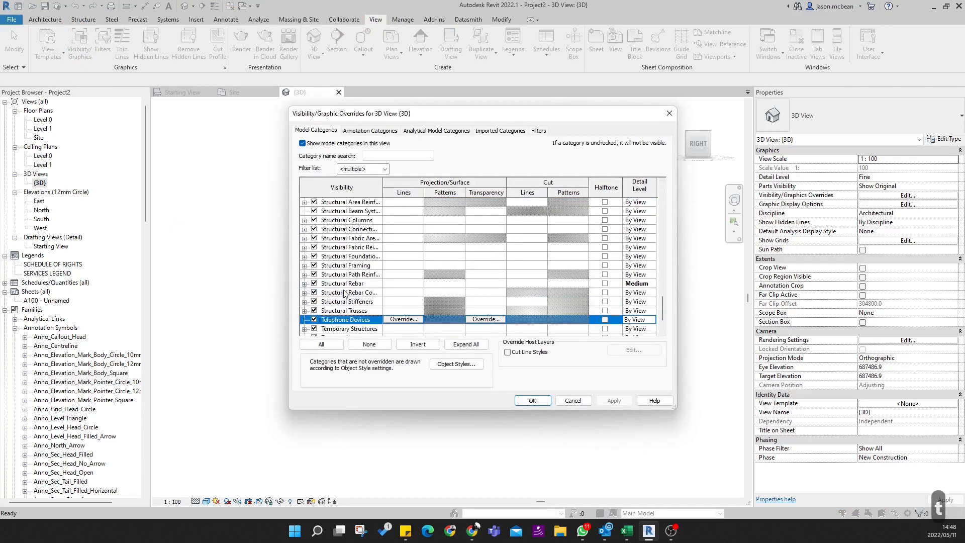
scroll(344, 293, "down", 4)
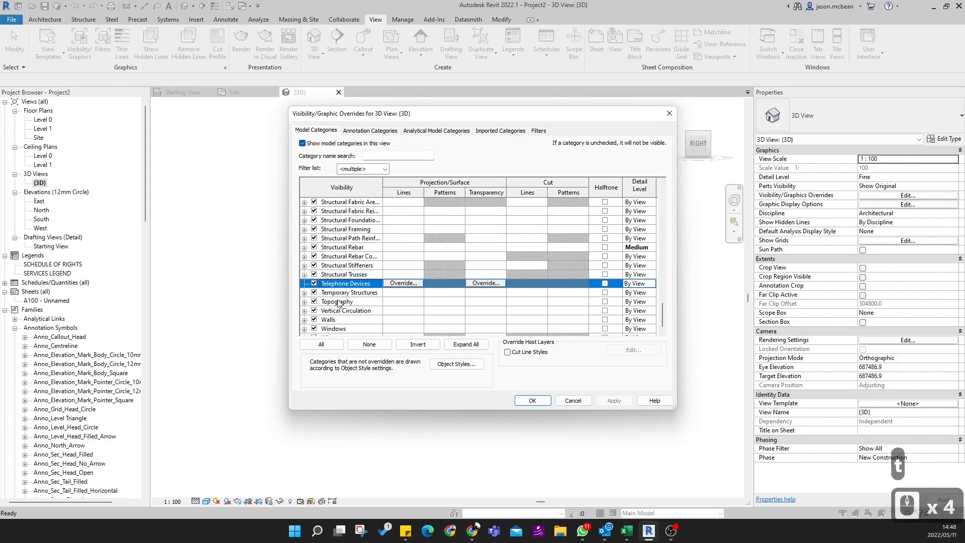
left_click(339, 303)
left_click(303, 303)
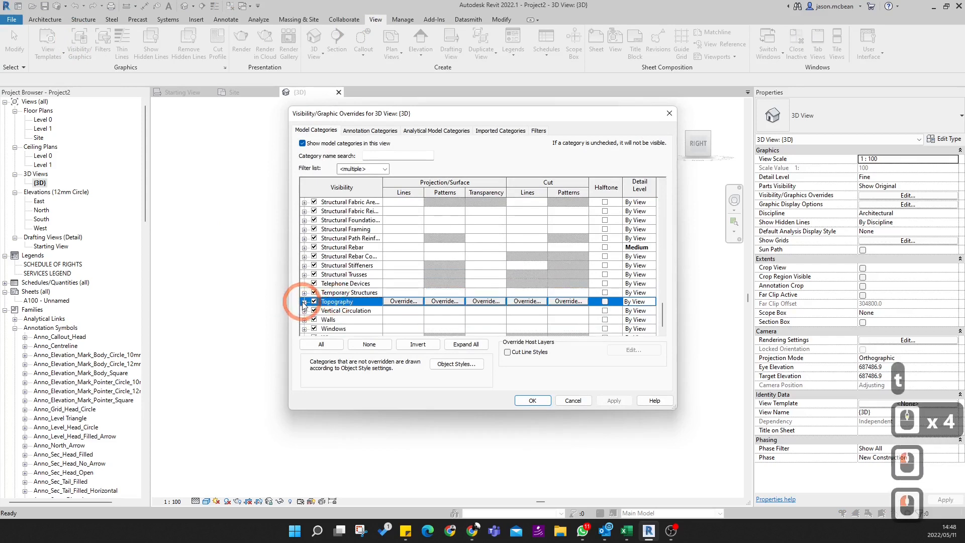
- Turn on the Survey Point subcategory under Site for the 3D view and accept the overrides
left_click(345, 256)
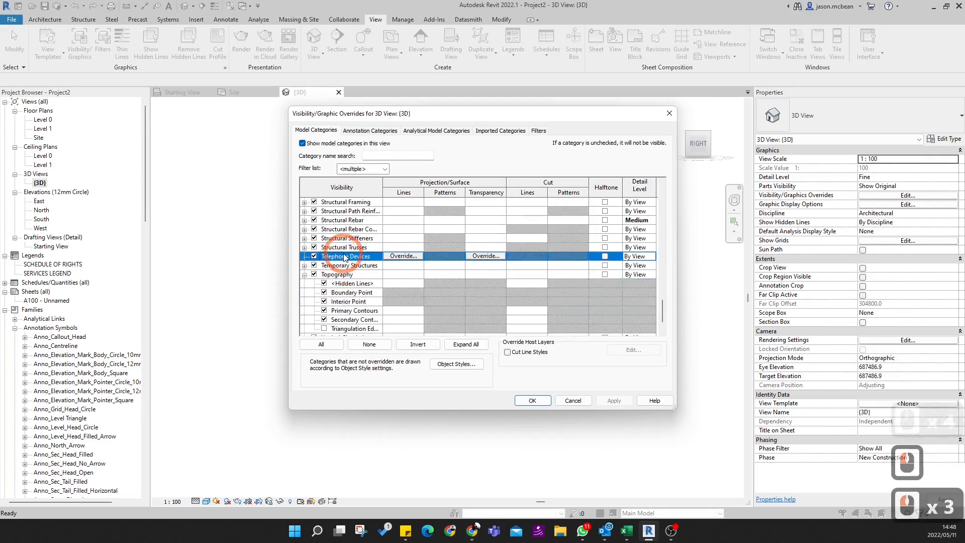
key("s")
key("s")
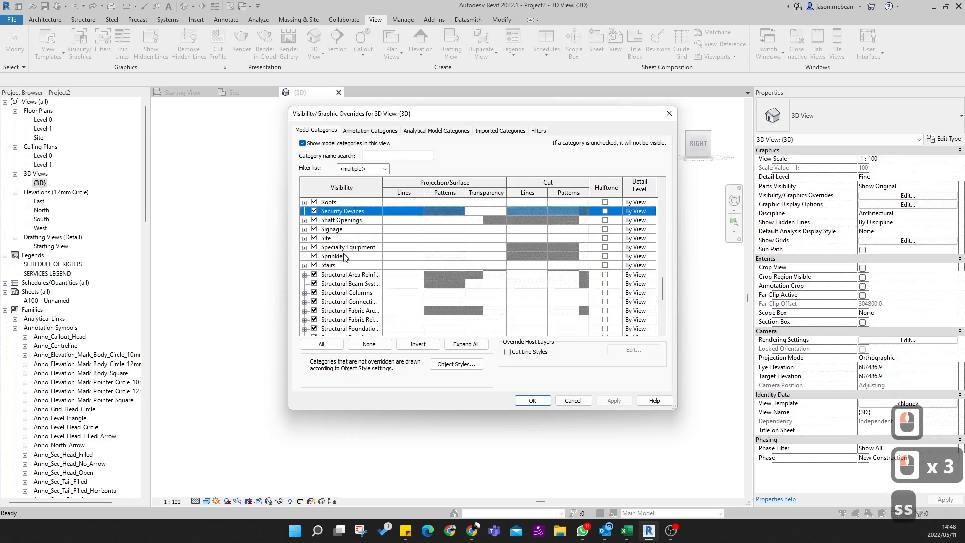
left_click(304, 238)
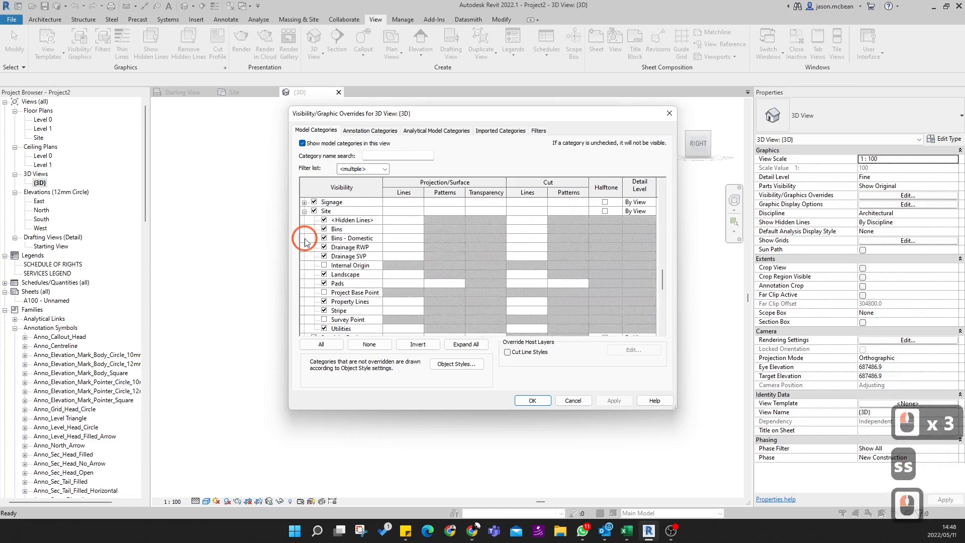
left_click(324, 320)
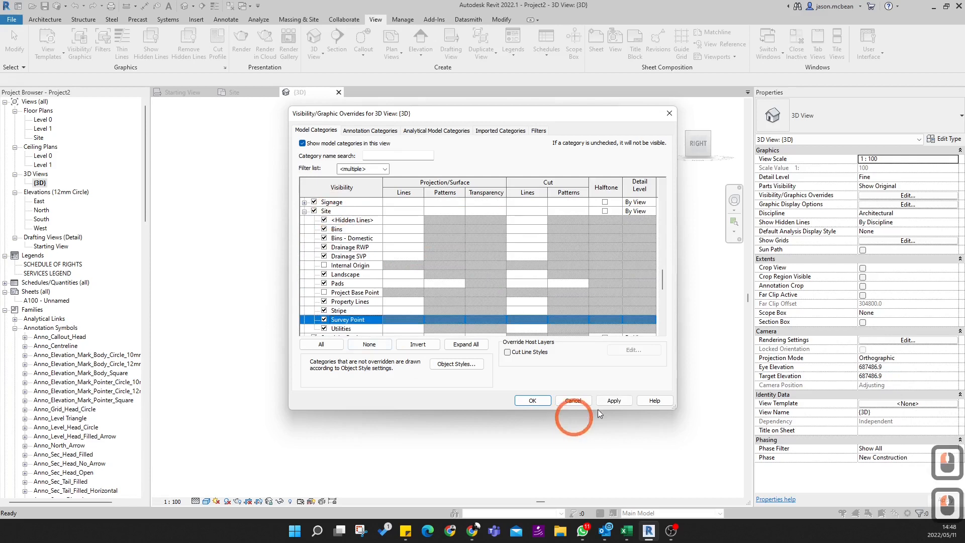
left_click(531, 401)
left_click(447, 278)
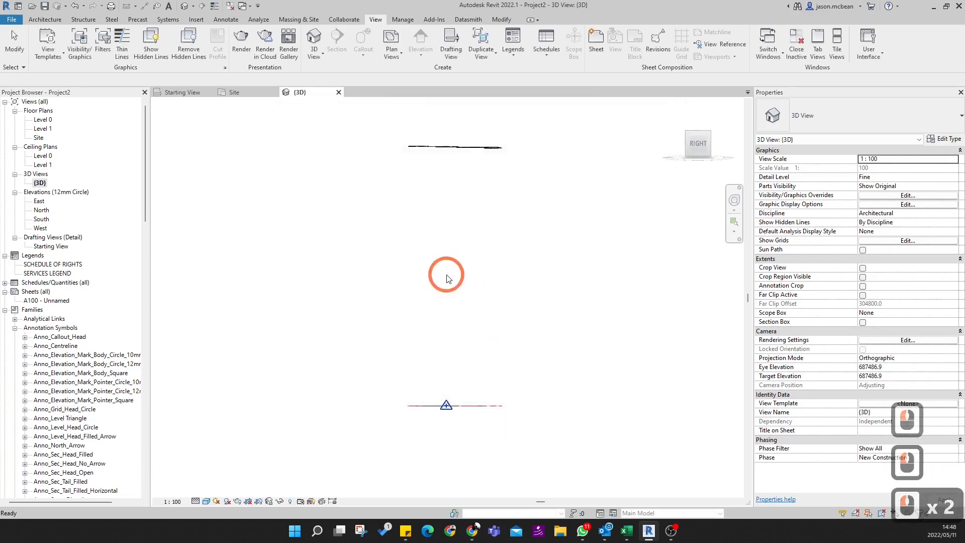
- Select the survey point on the Level 0 line in the right-side 3D view
scroll(447, 278, "down", 1)
left_click(445, 392)
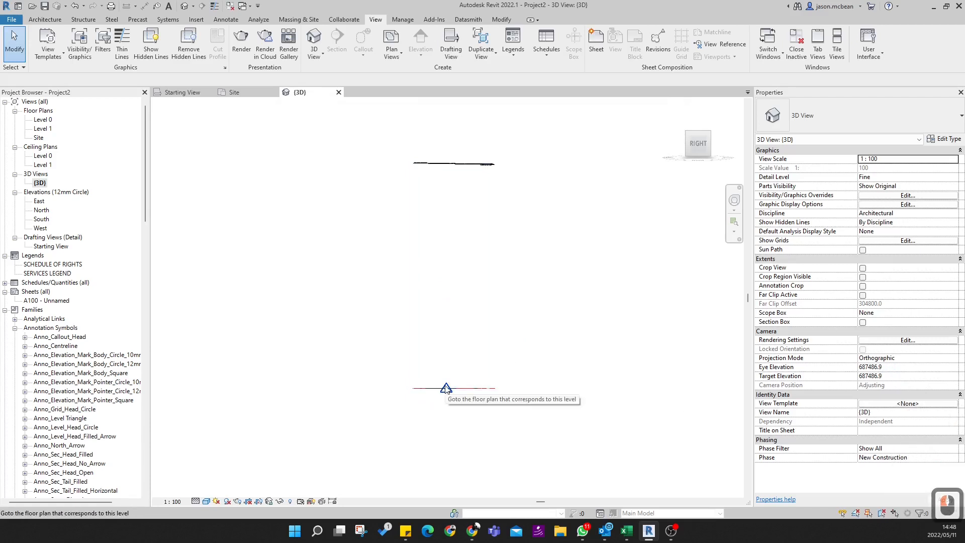
left_click(446, 389)
left_click(446, 391)
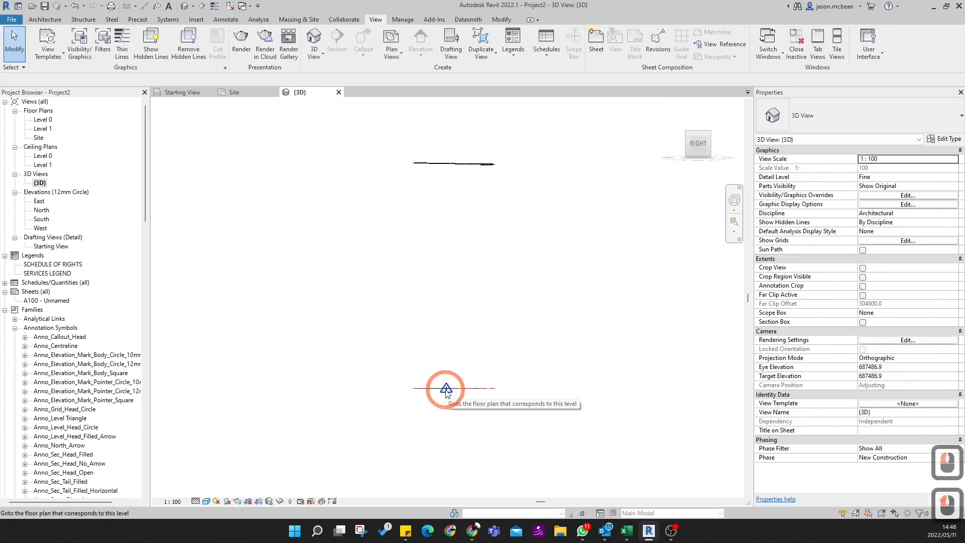
left_click(445, 391)
scroll(441, 345, "up", 20)
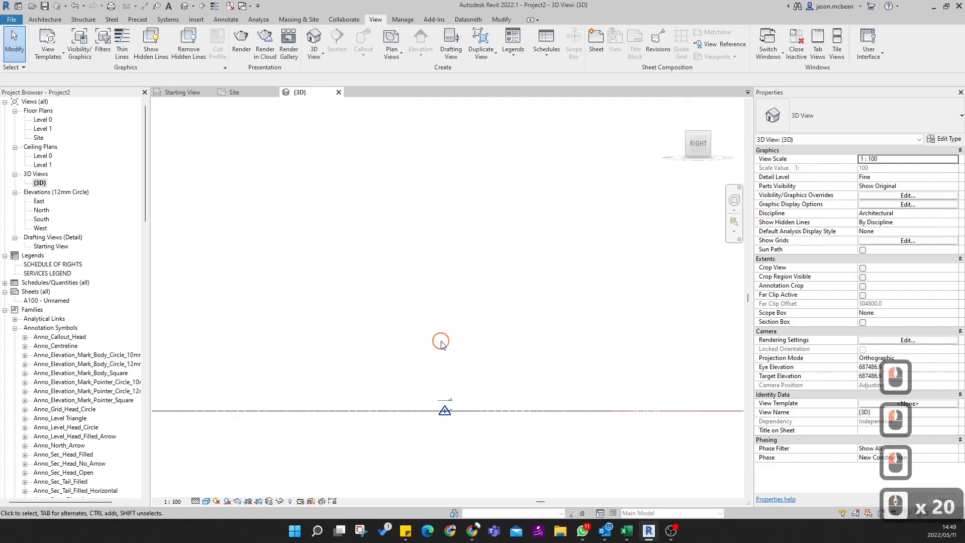
left_click(442, 422)
scroll(455, 447, "down", 19)
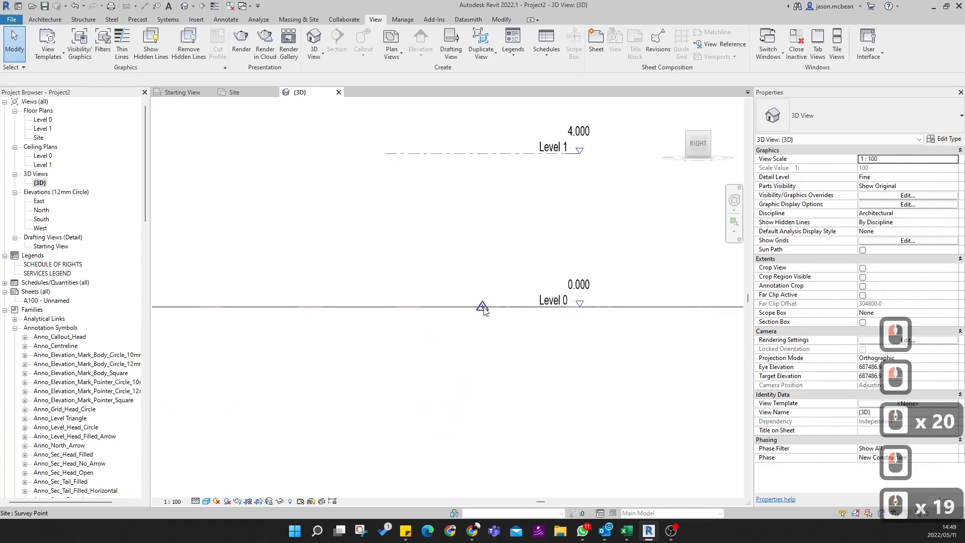
left_click(482, 308)
- Add the toposurface to the survey point selection and check the selected categories with the Filter
scroll(485, 387, "down", 20)
scroll(488, 376, "down", 9)
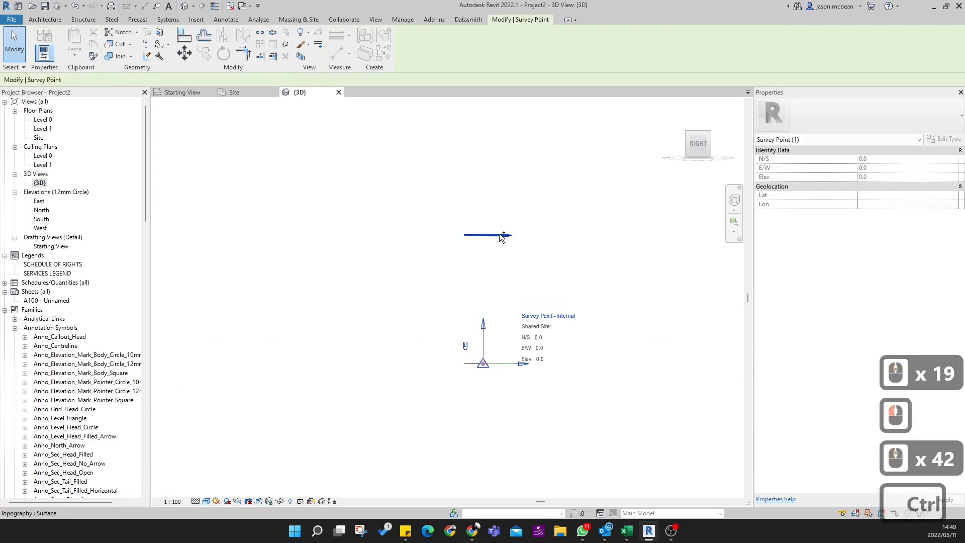
left_click(500, 235, "ctrl")
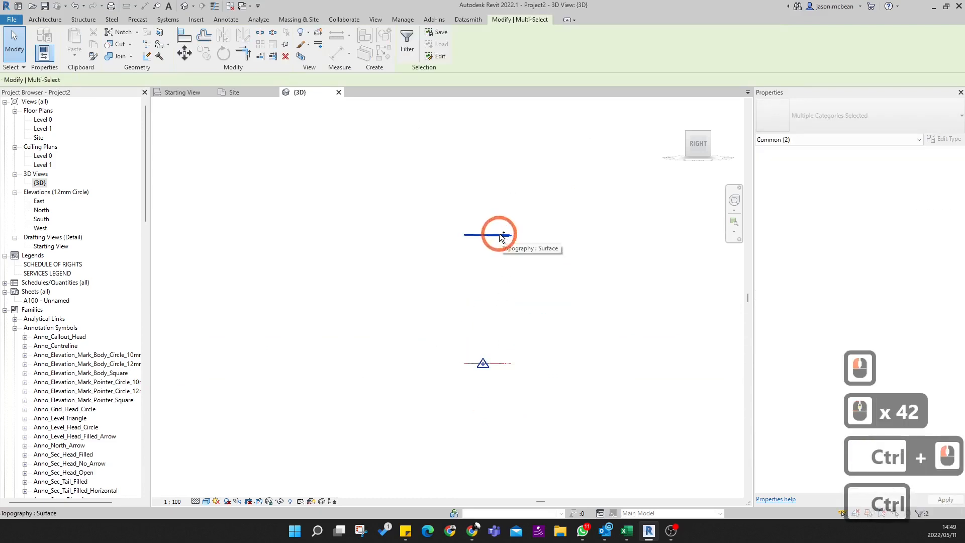
left_click(921, 513)
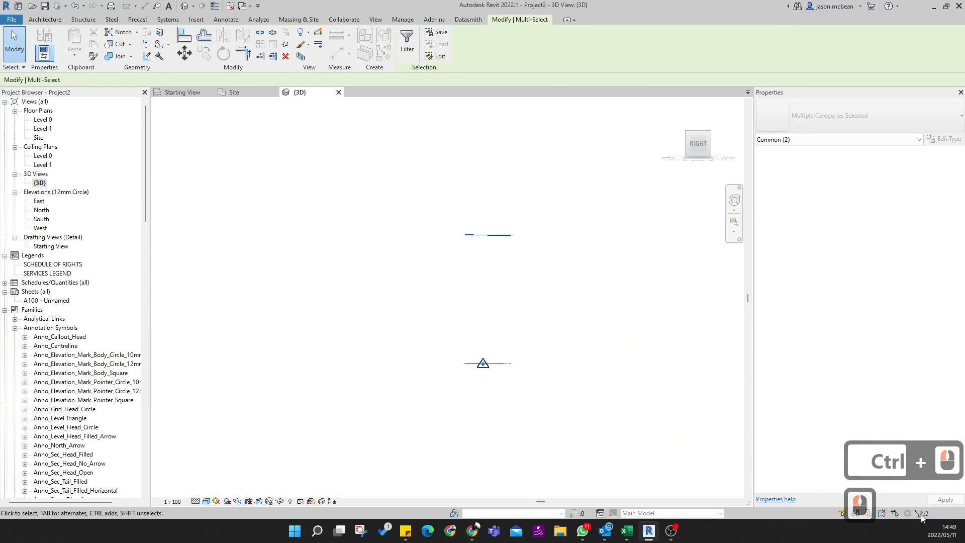
left_click(921, 515)
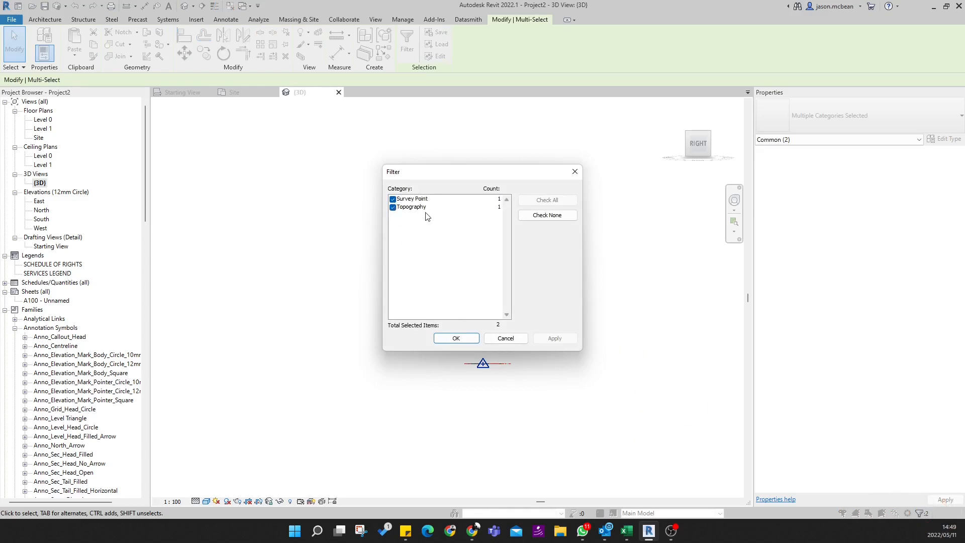
left_click(505, 336)
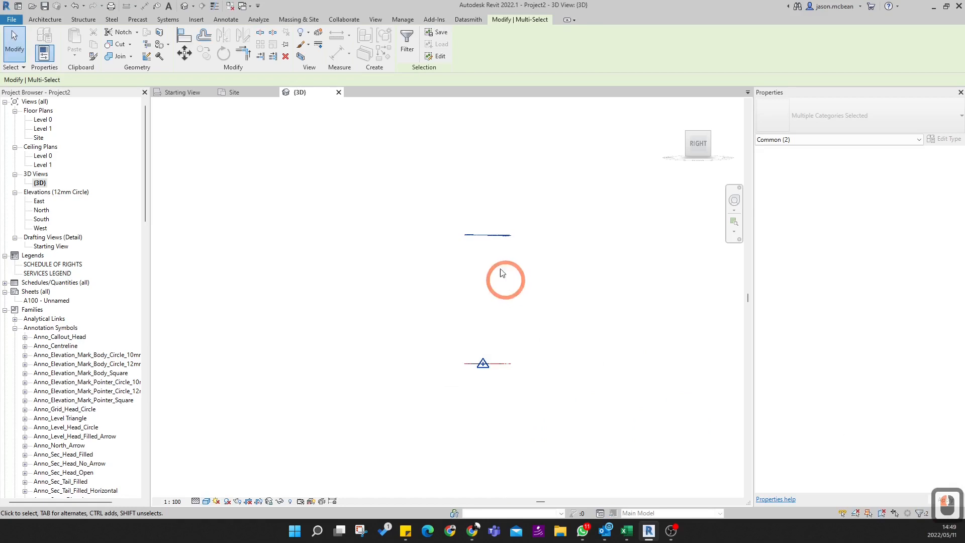
- Start moving the selected survey point and toposurface straight down, leaving the distance entry empty
left_click(188, 53)
left_click(484, 256)
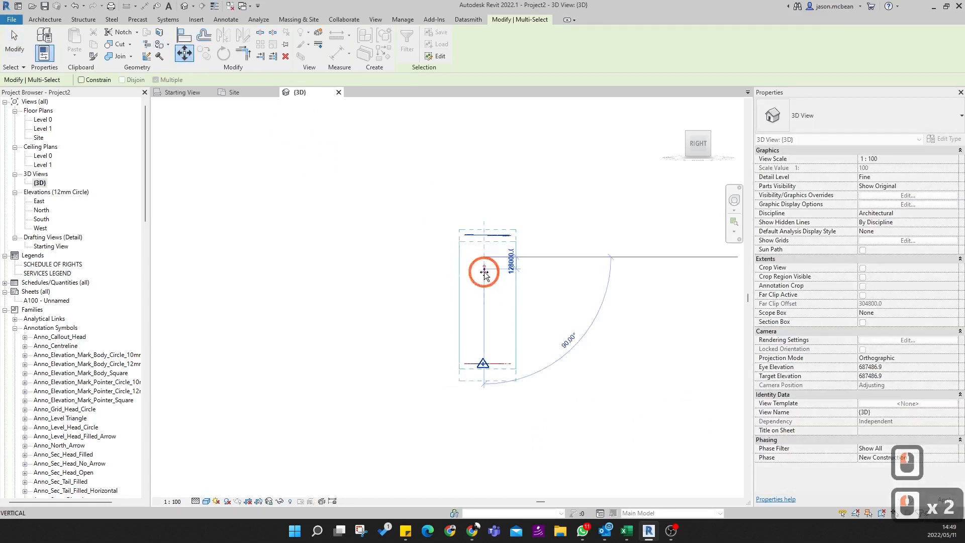
type("1")
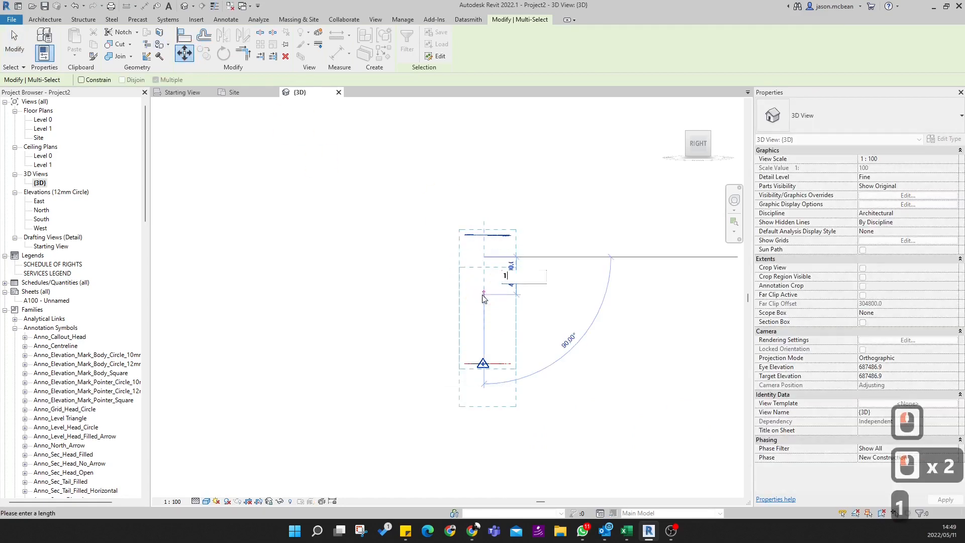
key("BackSpace")
key("BackSpace")
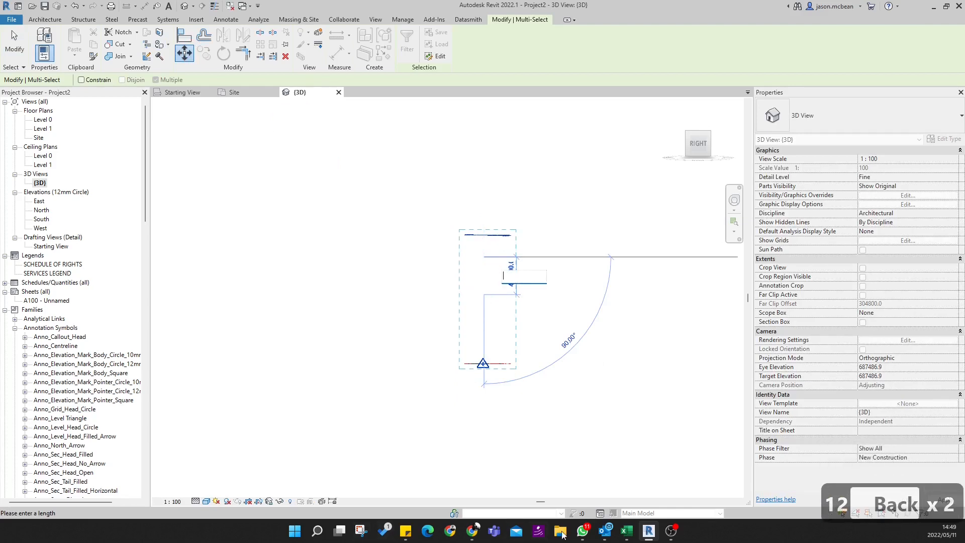
- Switch to Sticky Notes, copy the recorded height 1371000 from the note, and close it
left_click(406, 532)
left_click(452, 474)
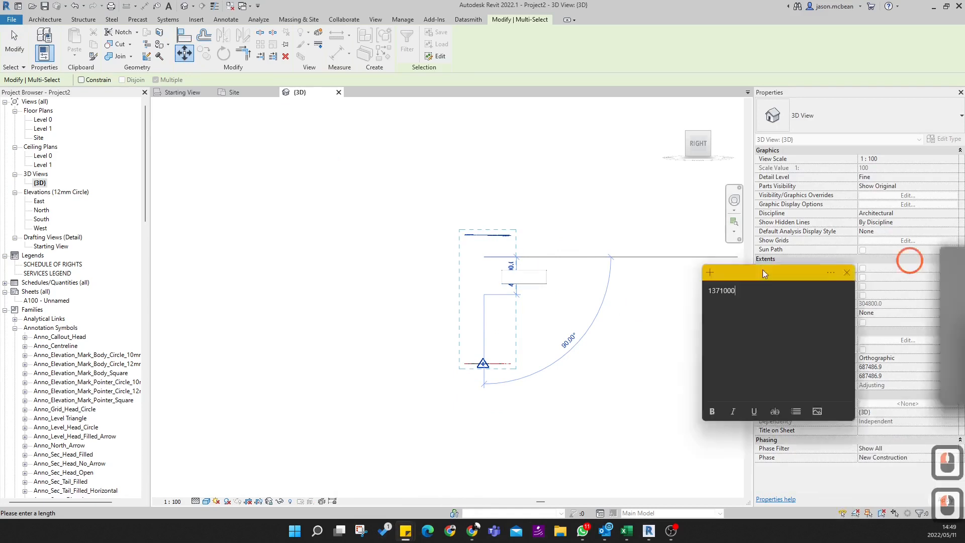
left_click_drag(762, 285, 444, 236)
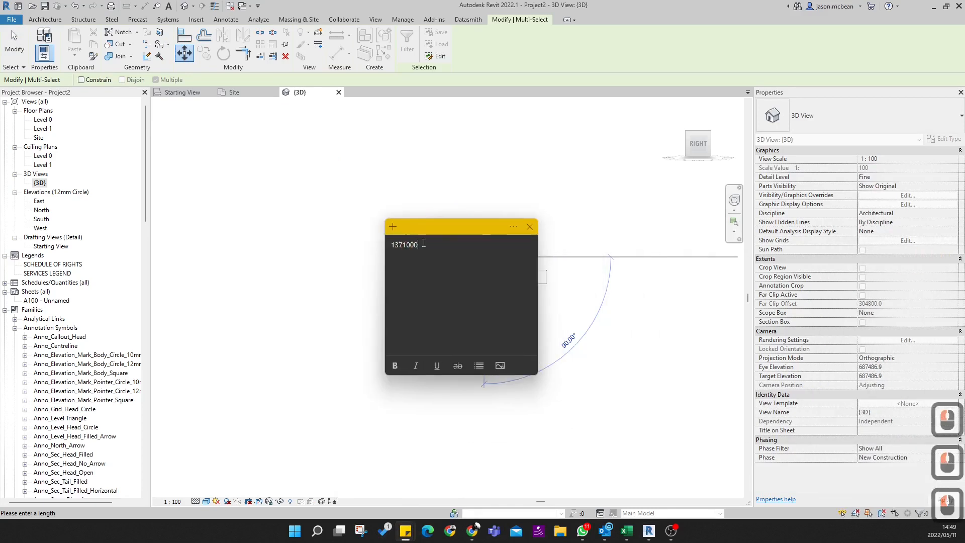
double_click(390, 244)
right_click(407, 250)
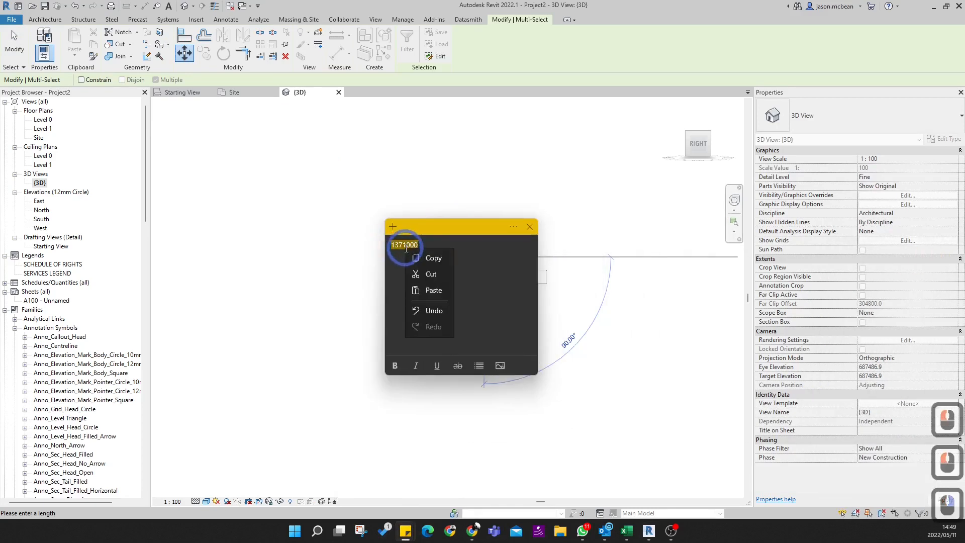
left_click(432, 258)
left_click(529, 228)
- Back in Revit, move the survey point and toposurface down by 1371000 using the copied value
left_click(515, 280)
key("ctrl+v")
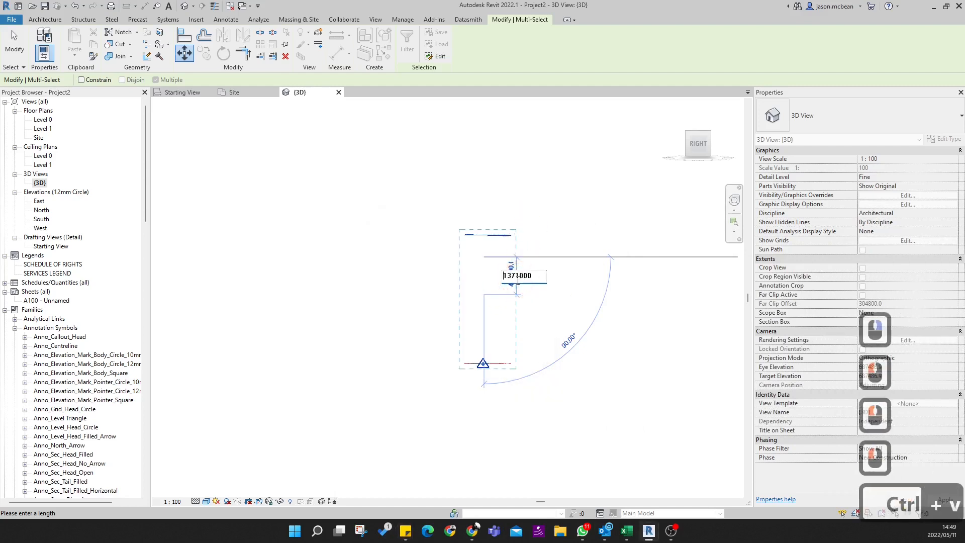
key("Return")
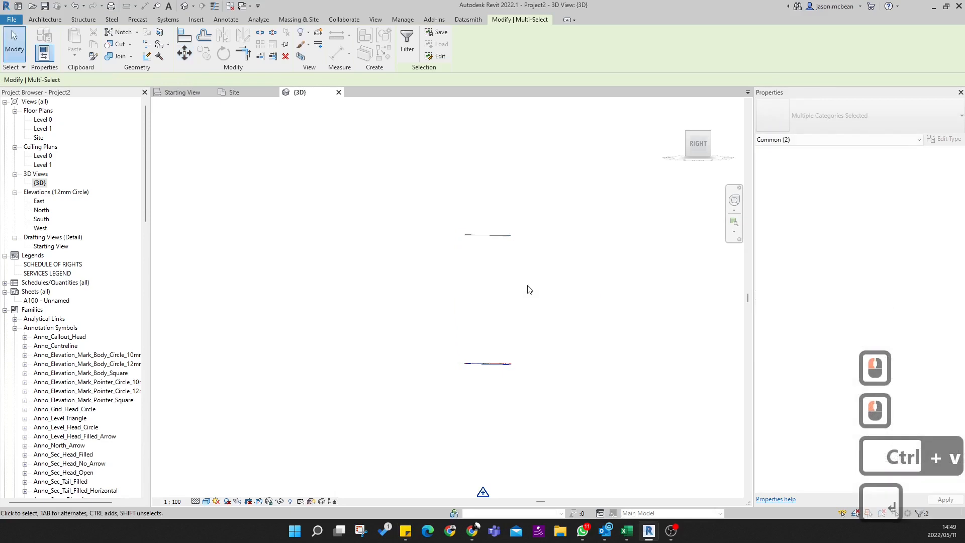
- Examine how the lowered toposurface meets the linked SiteInfo.dwg and where the survey point lies, then clear the selection
left_click(511, 351)
scroll(484, 362, "up", 18)
middle_click_drag(556, 338, 452, 361, "shift")
left_click(278, 240)
middle_click_drag(333, 279, 357, 420, "shift")
scroll(289, 269, "up", 20)
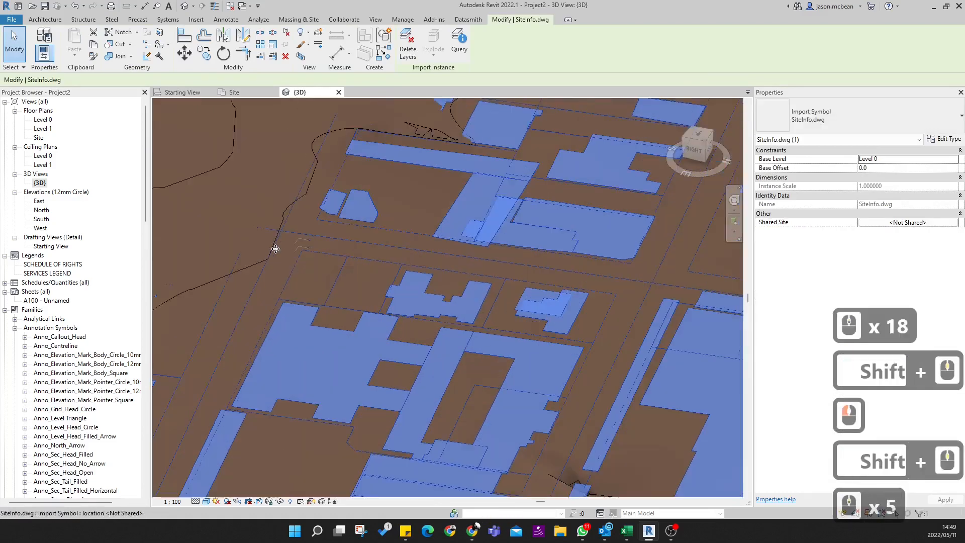
scroll(394, 305, "down", 20)
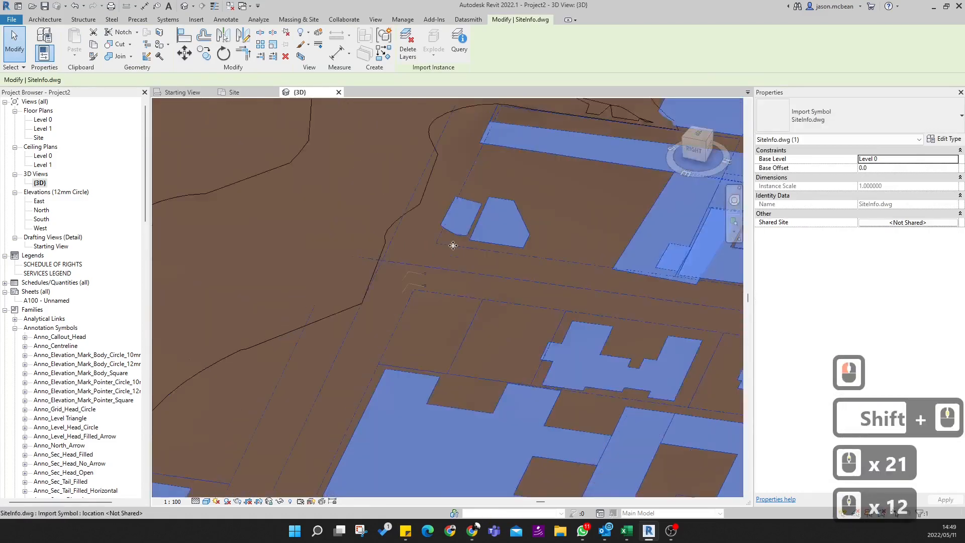
middle_click_drag(435, 394, 466, 265, "shift")
scroll(454, 261, "down", 10)
key("Escape")
scroll(492, 247, "down", 3)
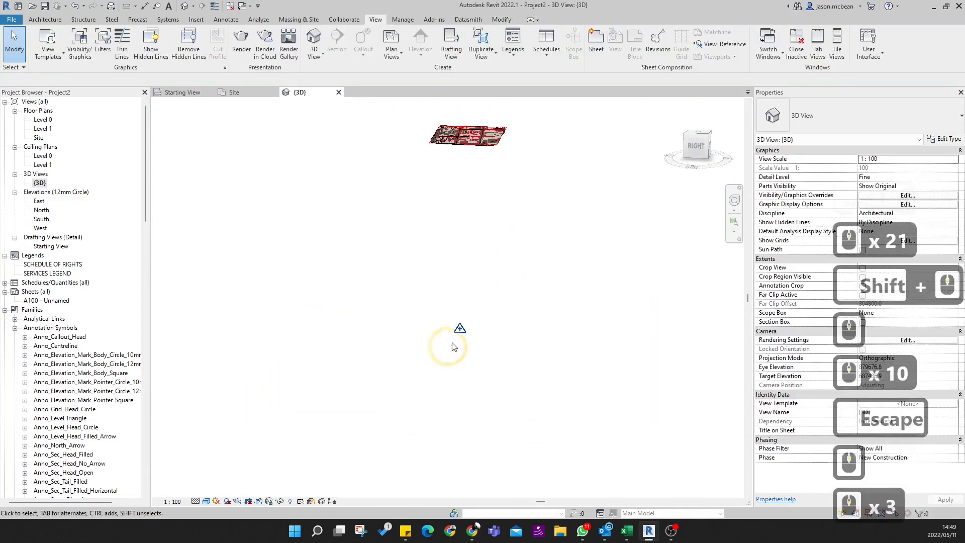
- Check the survey point's coordinates, clear the selection, and examine how the lowered toposurface meets the linked site drawing in 3D
left_click(459, 327)
left_click(465, 237)
scroll(466, 236, "up", 1)
left_click(458, 347)
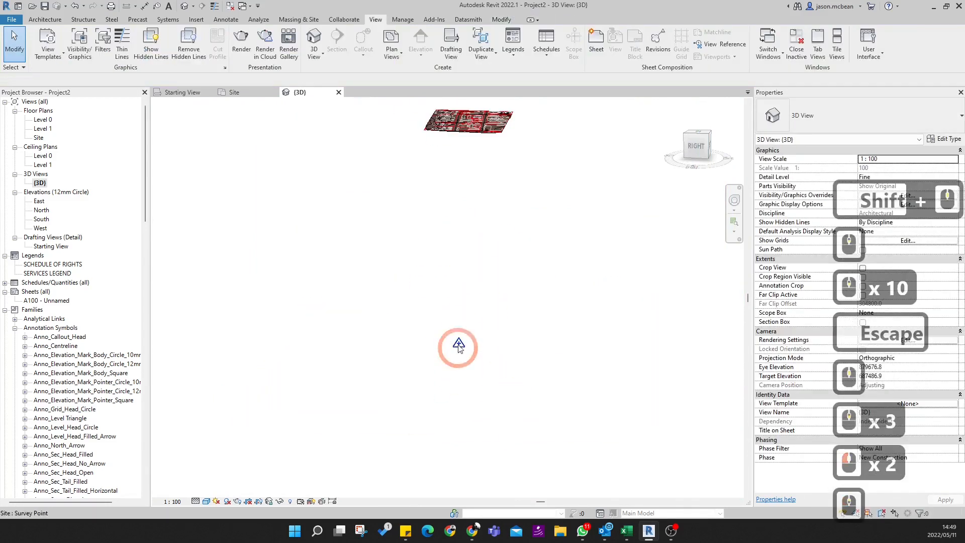
middle_click_drag(502, 216, 508, 312)
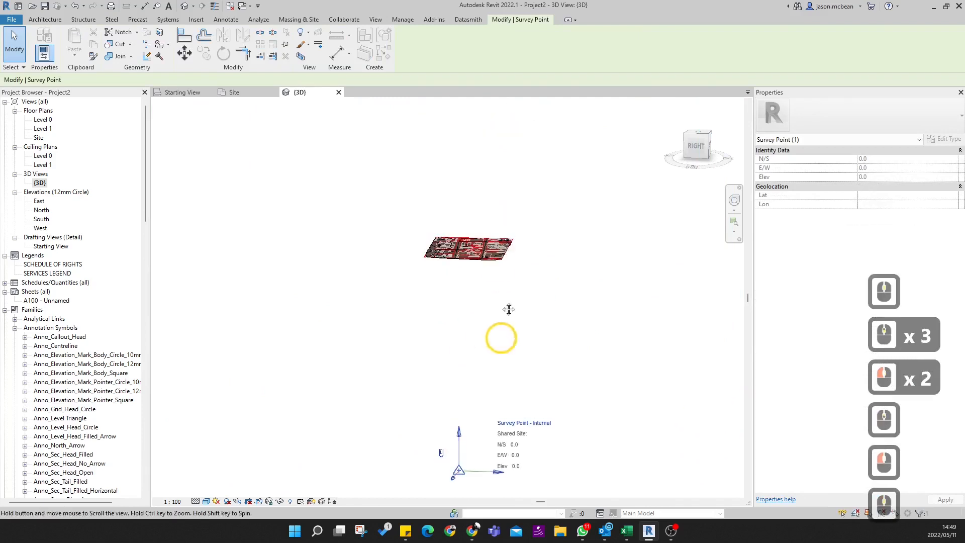
key("Escape")
scroll(463, 226, "up", 19)
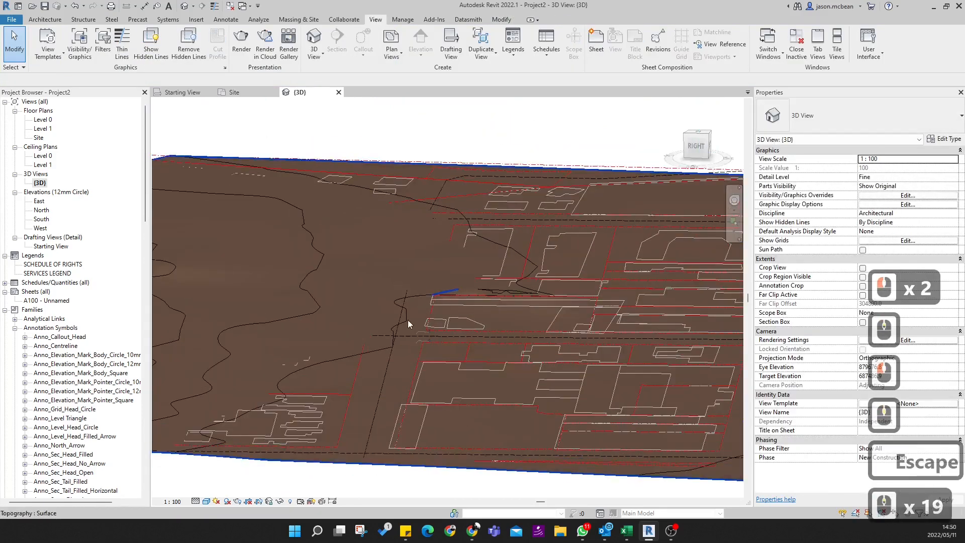
scroll(408, 319, "up", 4)
scroll(511, 321, "down", 6)
middle_click(334, 286)
middle_click(335, 286)
scroll(329, 287, "down", 3)
- Open the Site floor plan, check the project base point's elevation, and clear the selection
double_click(44, 138)
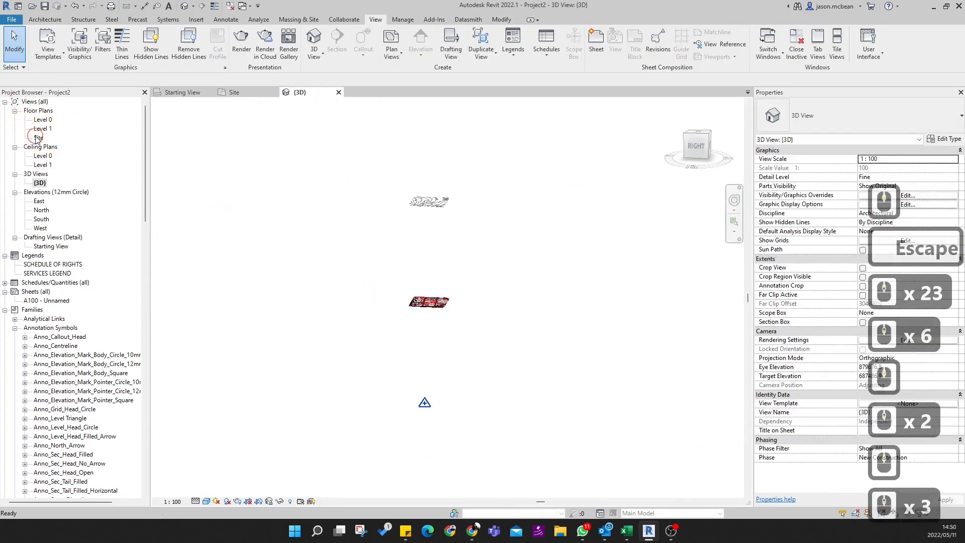
scroll(465, 358, "up", 8)
scroll(471, 363, "up", 4)
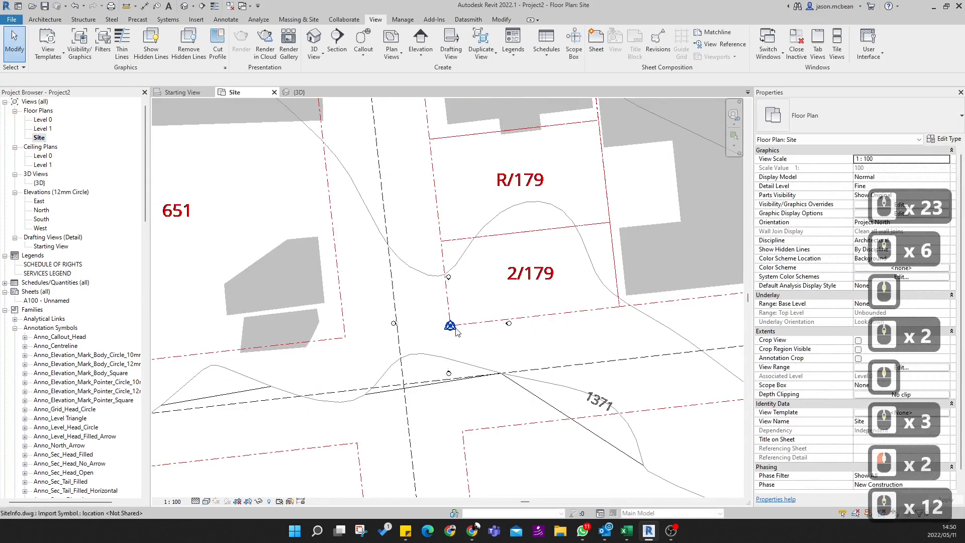
left_click(451, 326)
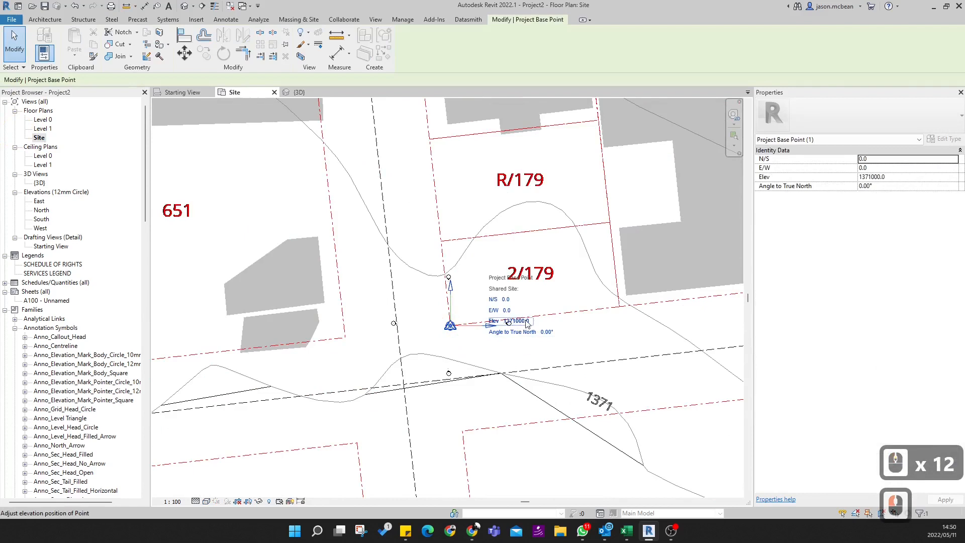
scroll(513, 324, "down", 11)
key("Escape")
key("Escape")
key("Escape")
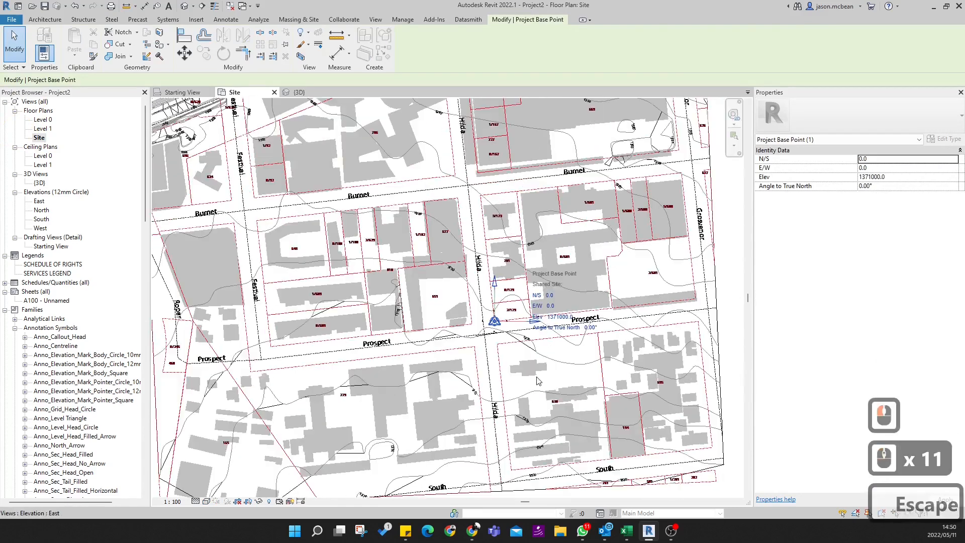
- Set the Site plan's visual style to Shaded
scroll(537, 380, "down", 4)
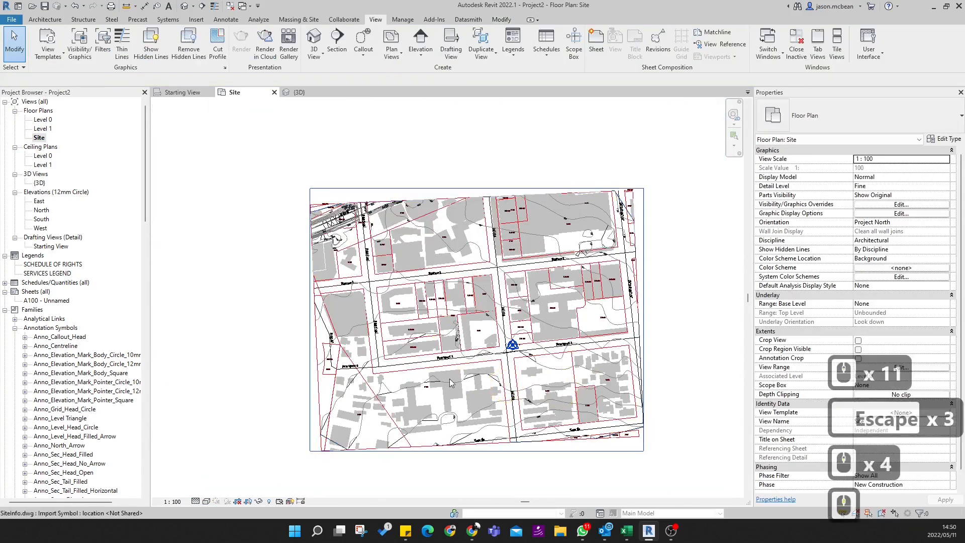
left_click(207, 501)
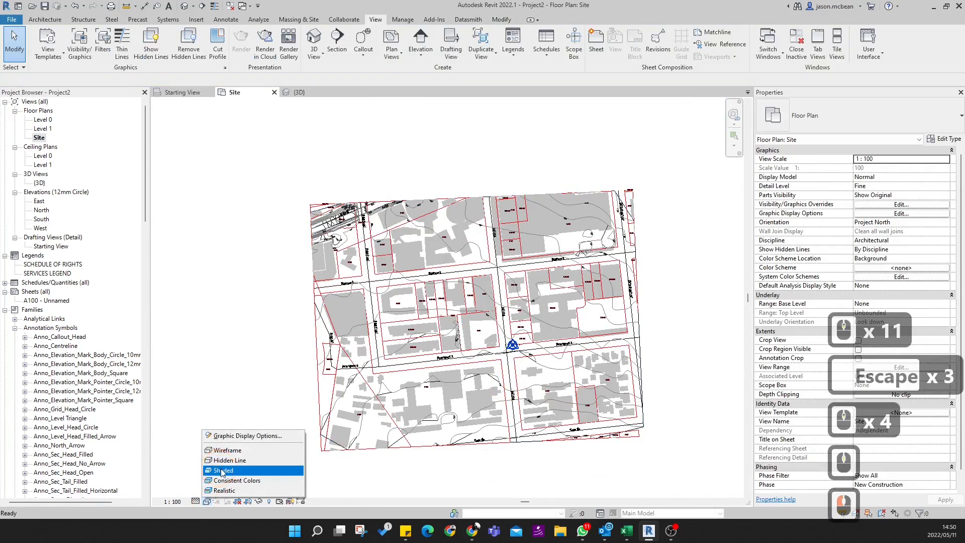
left_click(222, 470)
scroll(583, 364, "up", 5)
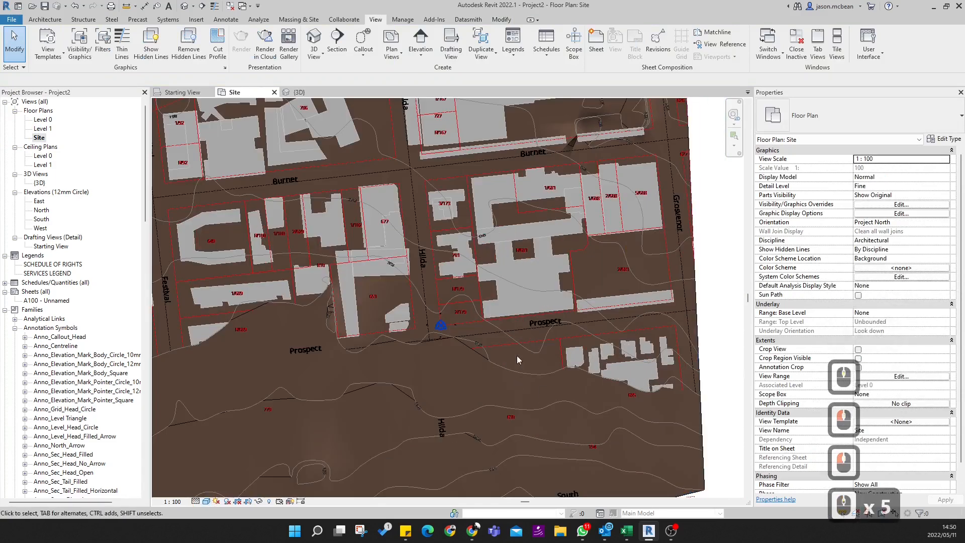
- Examine where the shaded toposurface covers the linked drawing around the base point and along Prospect street
left_click(500, 380)
scroll(500, 381, "down", 4)
left_click(654, 340)
scroll(474, 378, "up", 4)
left_click(474, 378)
scroll(474, 377, "down", 5)
left_click(514, 376)
scroll(496, 375, "up", 9)
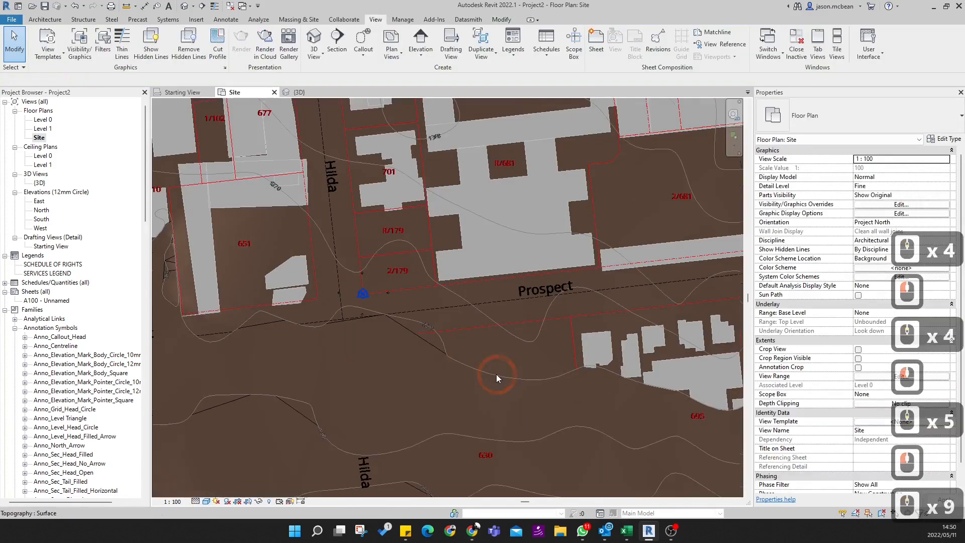
middle_click_drag(432, 380, 475, 434)
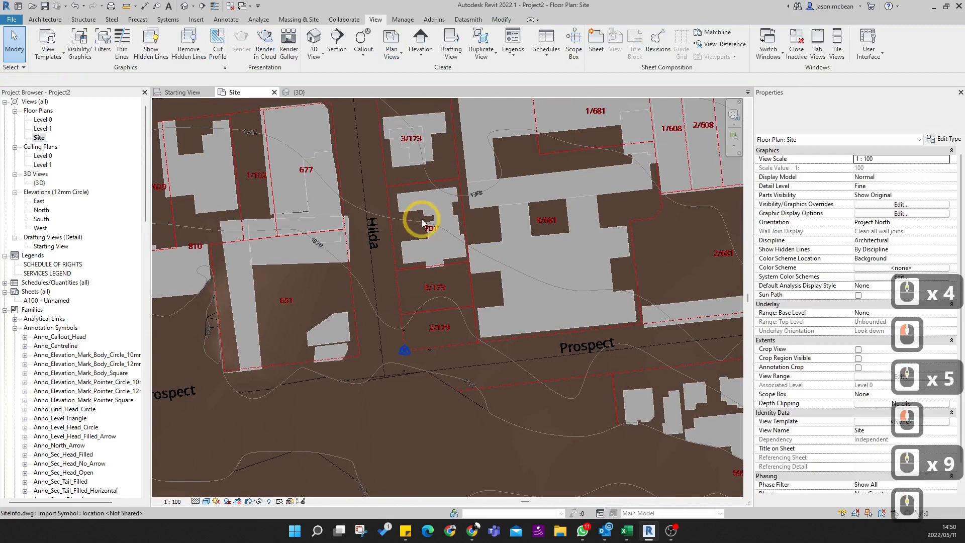
scroll(458, 302, "down", 4)
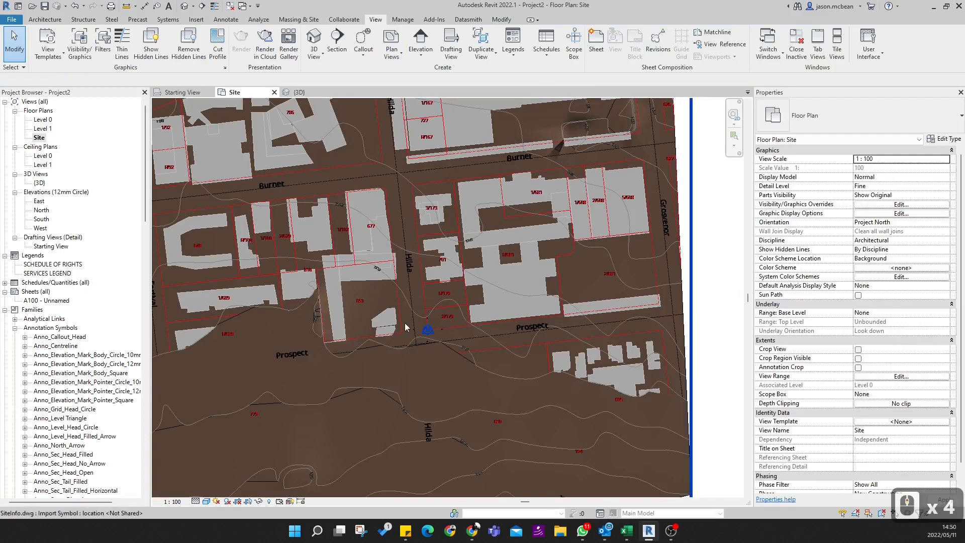
scroll(430, 351, "up", 5)
scroll(448, 291, "up", 2)
scroll(448, 291, "down", 10)
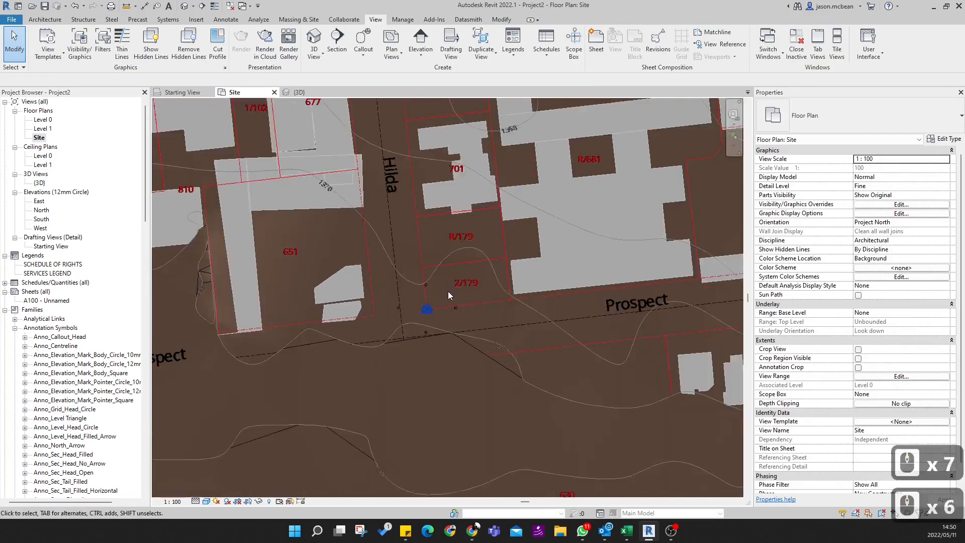
- Select the linked SiteInfo.dwg and the toposurface in turn to tell them apart, then clear the selection and inspect the surrounding contours
left_click(445, 346)
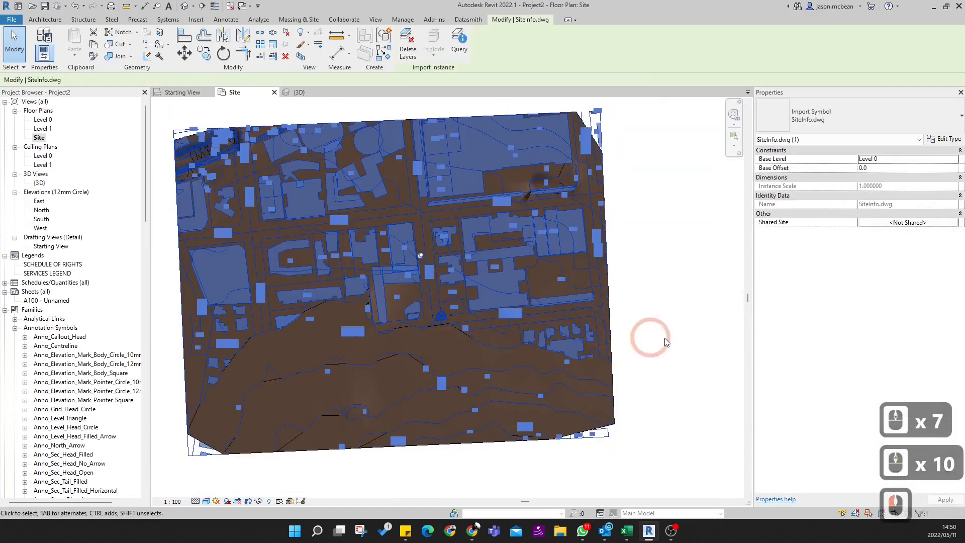
left_click(628, 341)
left_click(448, 338)
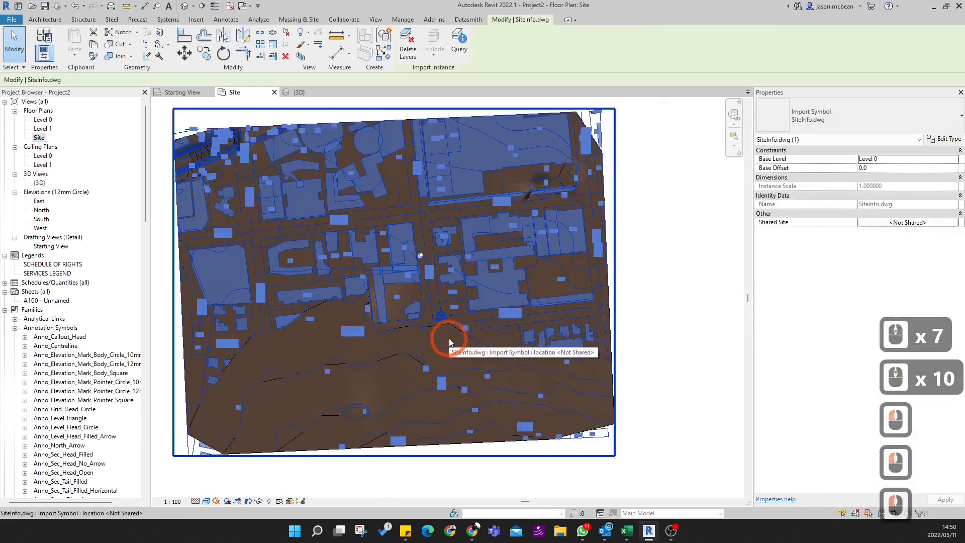
left_click(574, 425)
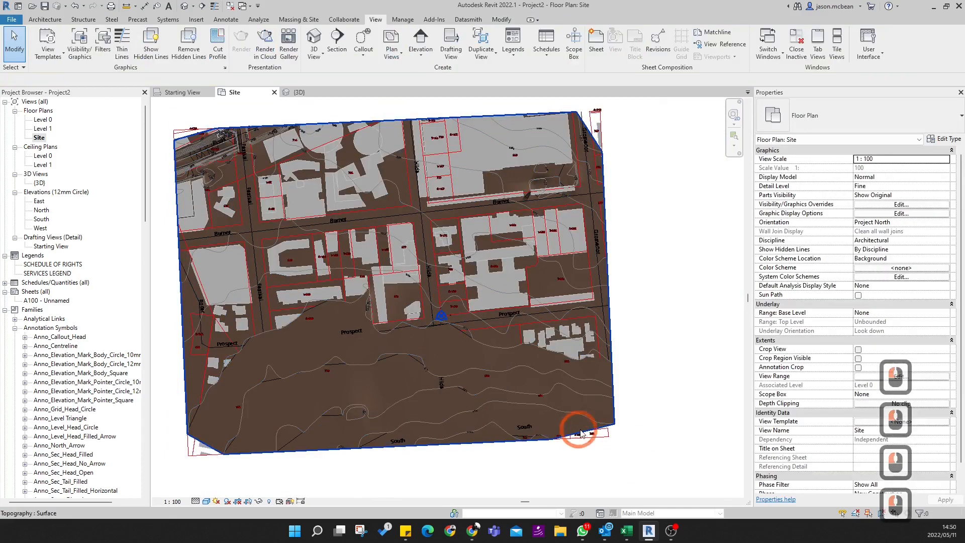
left_click(583, 433)
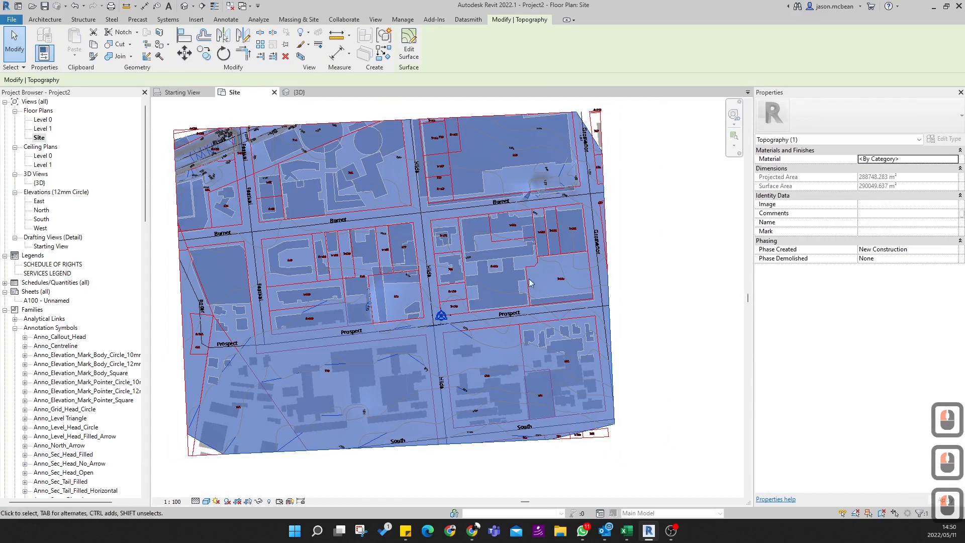
left_click(631, 280)
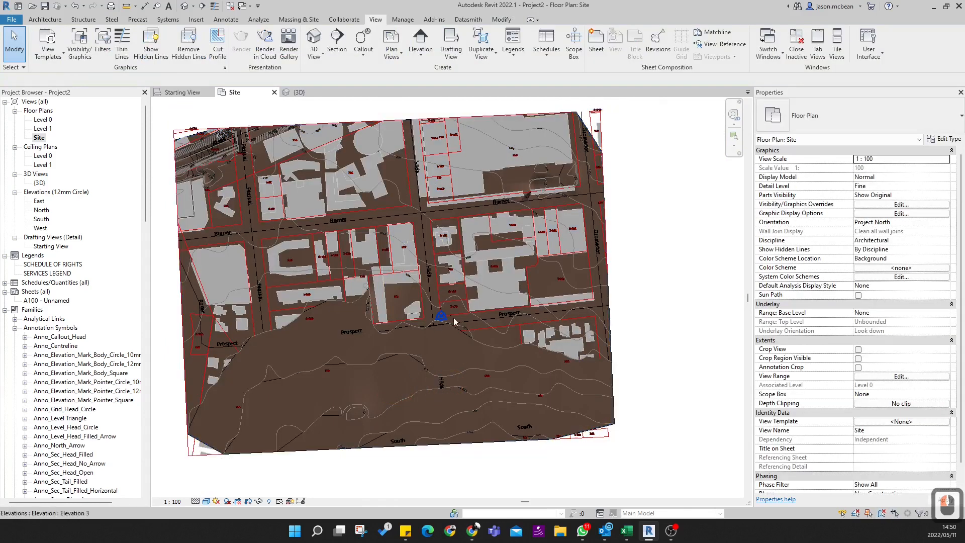
scroll(472, 344, "up", 9)
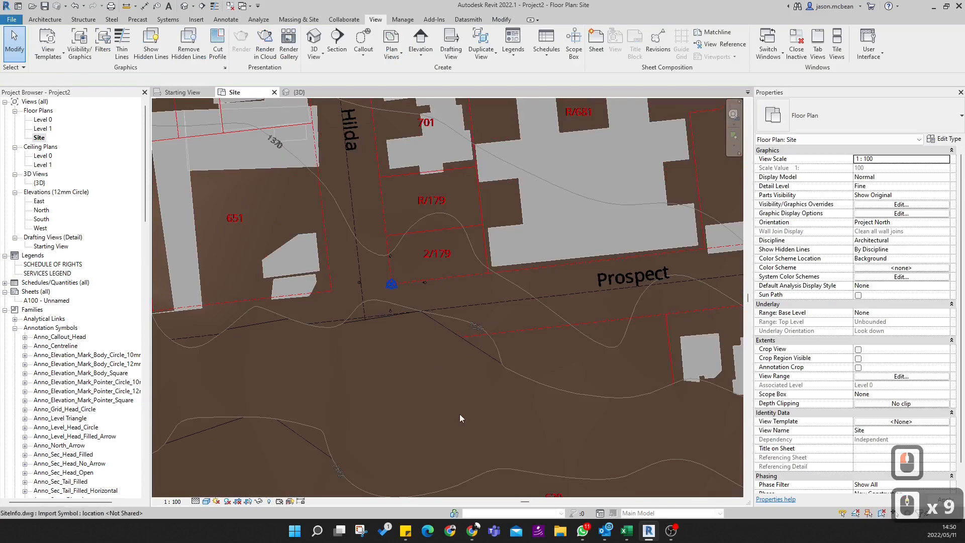
scroll(463, 324, "down", 6)
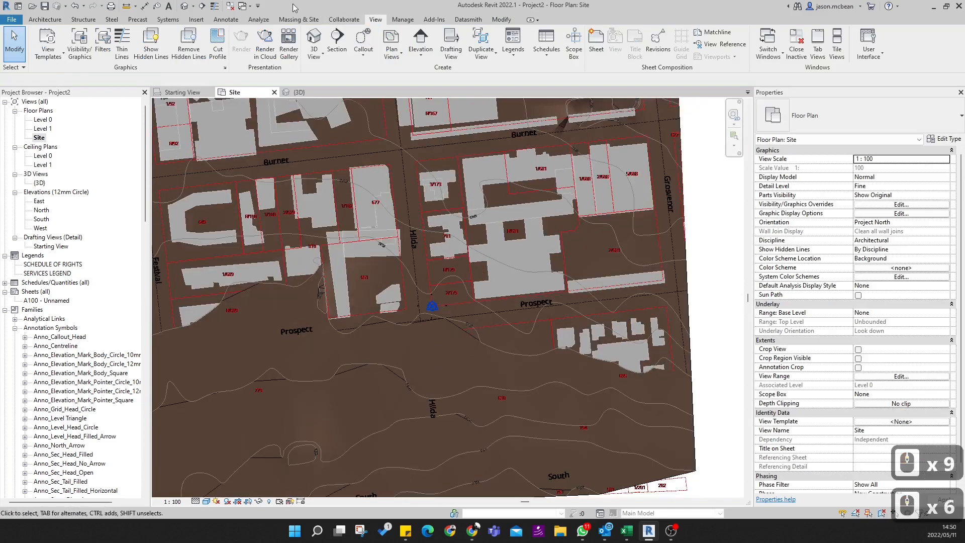
- Open the Site Settings and turn off contour lines at regular intervals
left_click(299, 19)
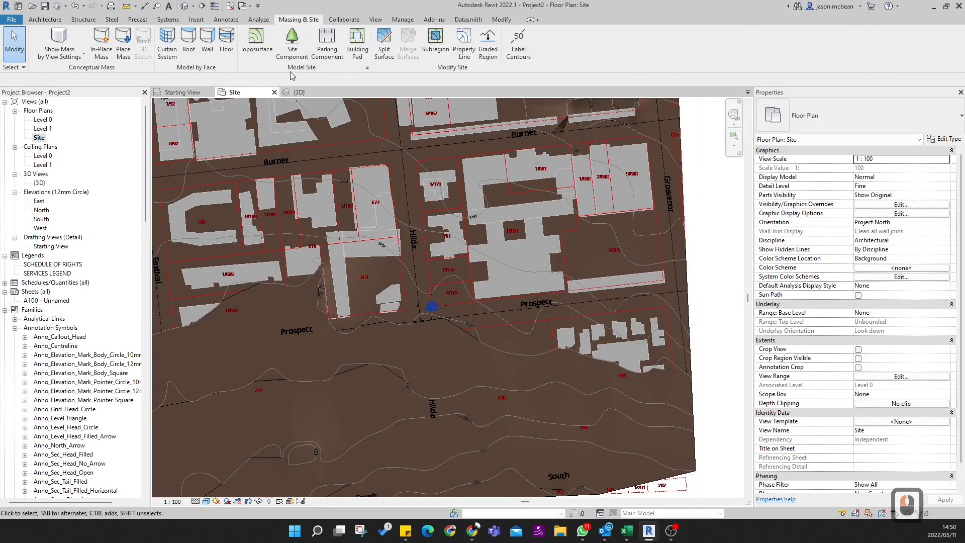
left_click(367, 68)
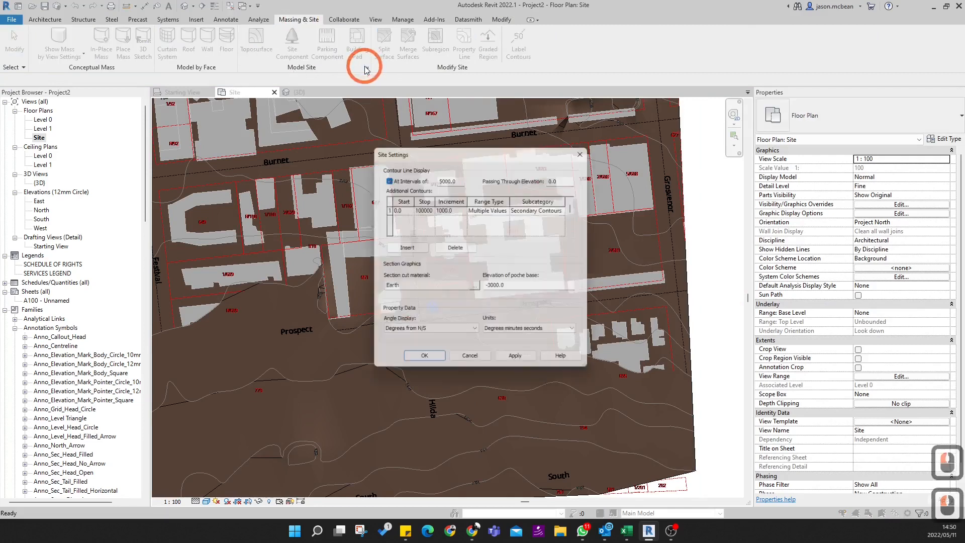
left_click(386, 177)
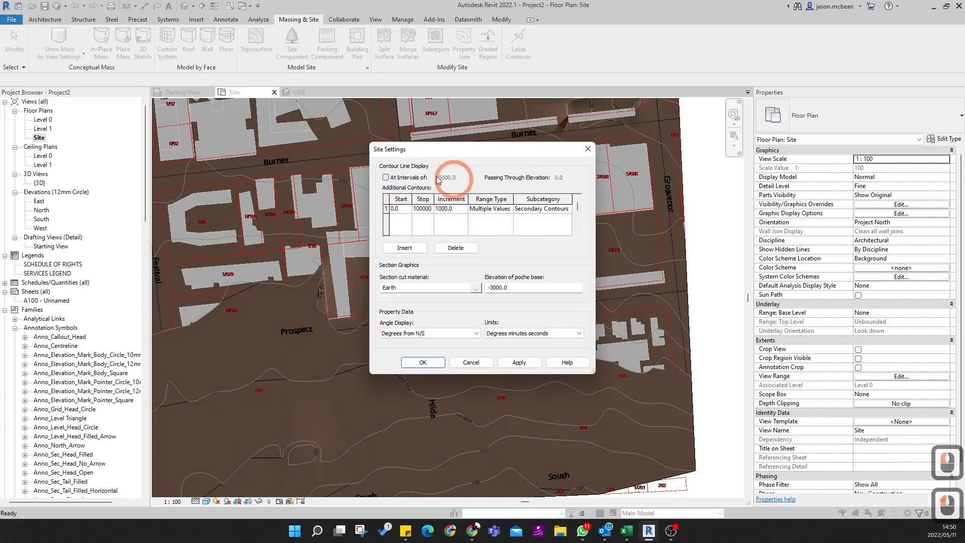
- Try the Single Value range type on the existing additional contour, restore Multiple Values, and assign it to Primary Contours
double_click(500, 209)
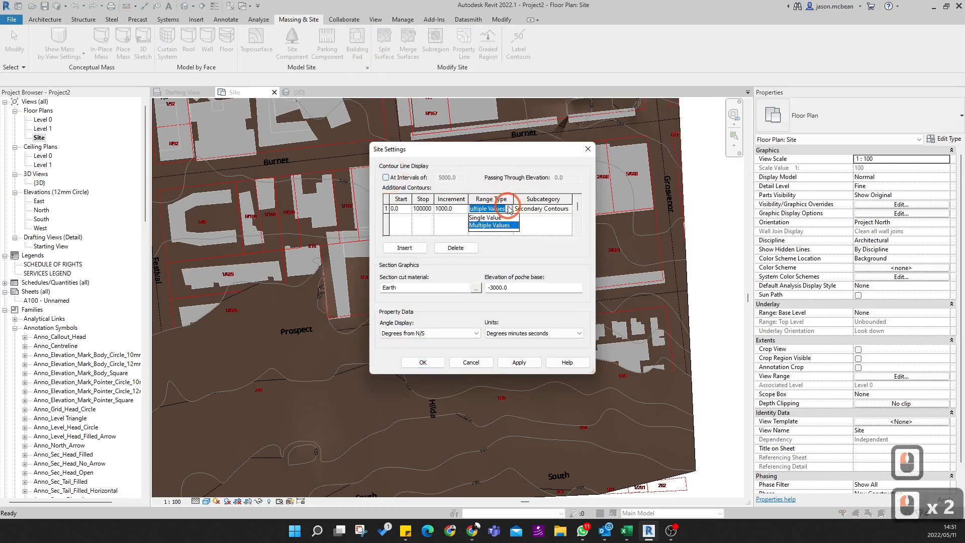
left_click(485, 218)
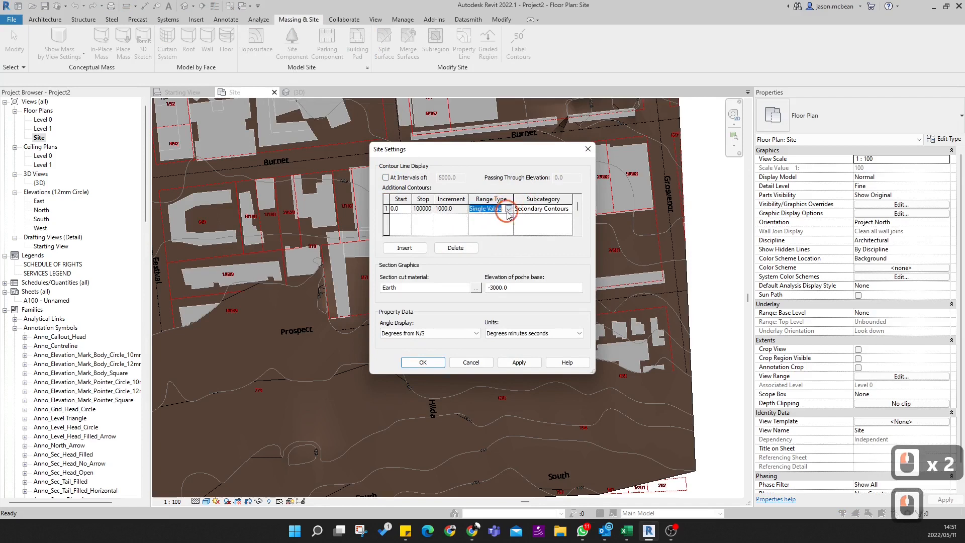
left_click(508, 211)
left_click(499, 225)
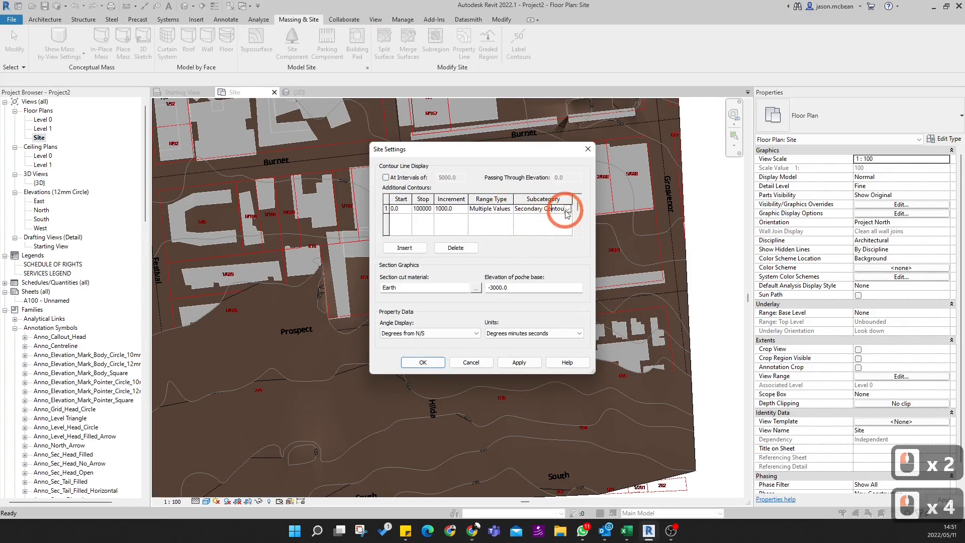
left_click(541, 225)
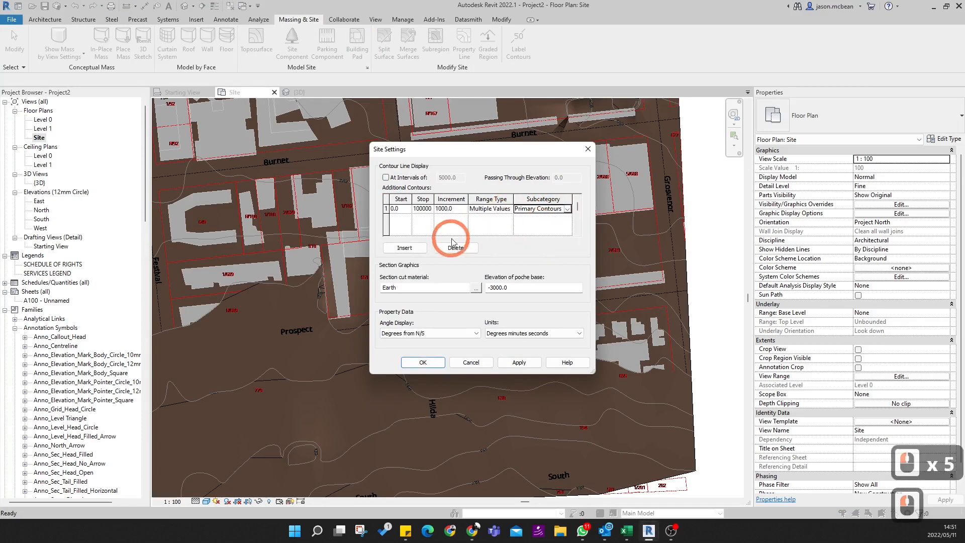
- Insert a new additional contour row with the subcategory Primary Contours and the range type Multiple Values
left_click(403, 248)
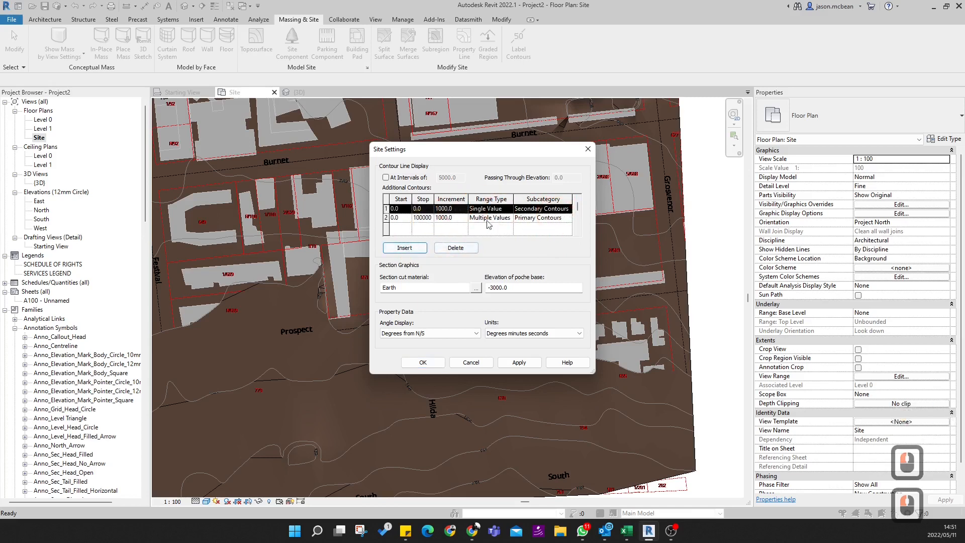
left_click(567, 210)
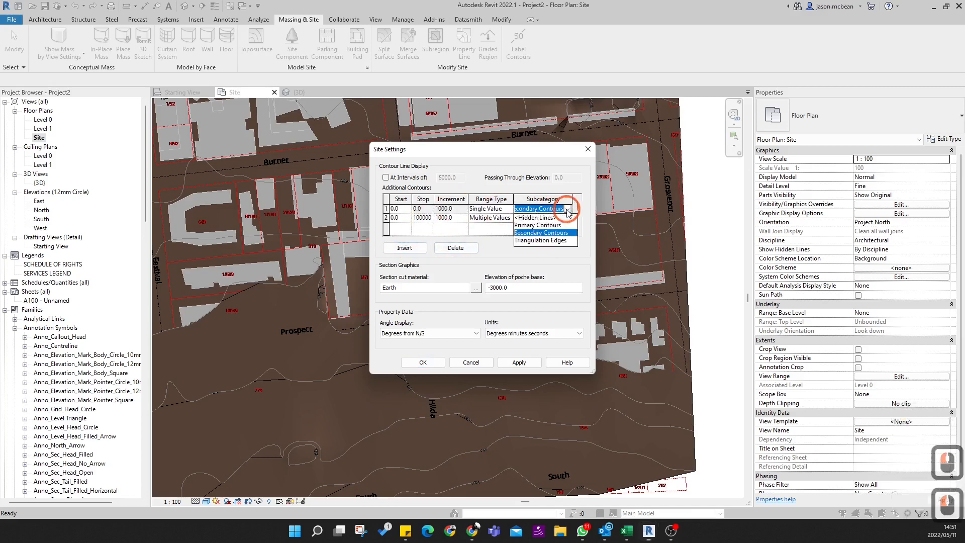
left_click(536, 225)
left_click(497, 216)
left_click(508, 209)
left_click(500, 224)
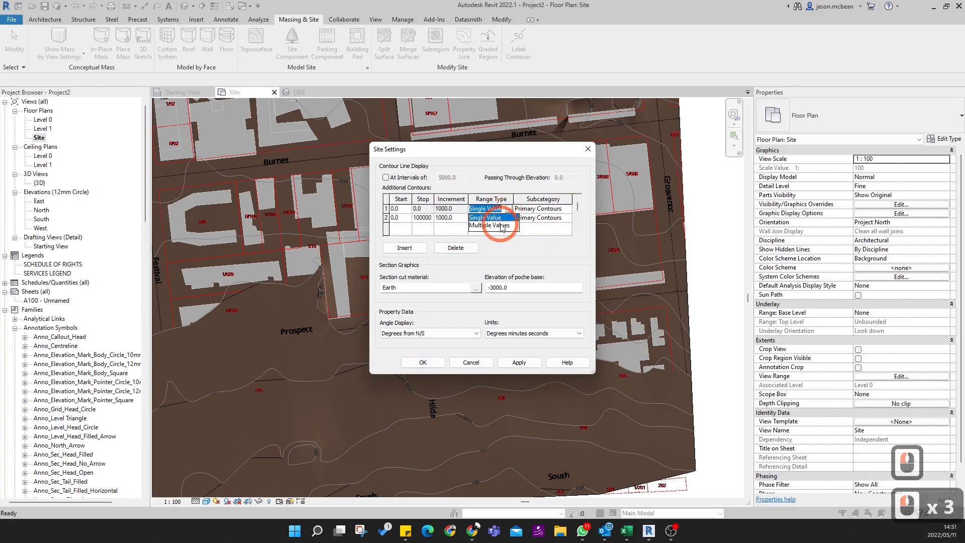
- Set the second additional contour row's subcategory to Secondary Contours
left_click(545, 221)
left_click(567, 217)
left_click(541, 242)
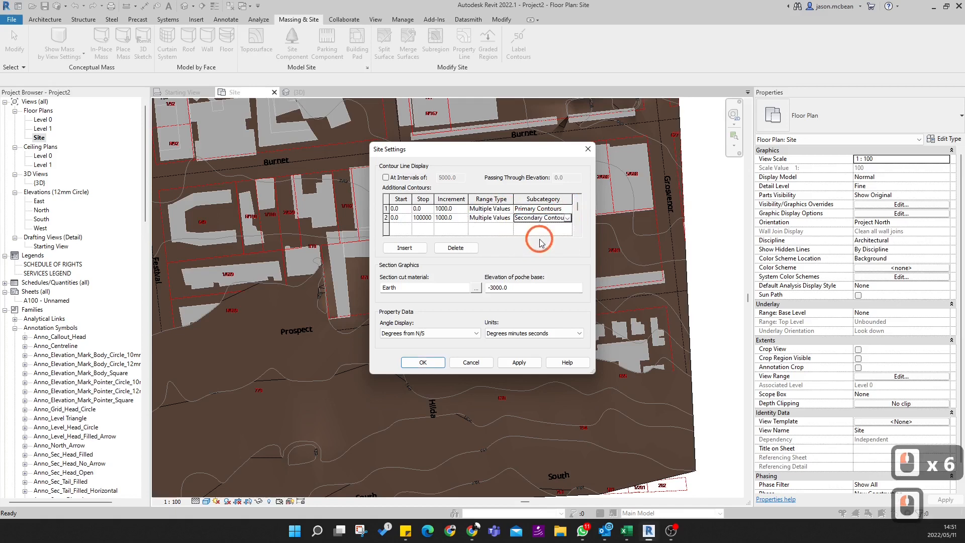
- Set the contour increments to 1000 for the primary row and 250 for the secondary row
left_click(440, 208)
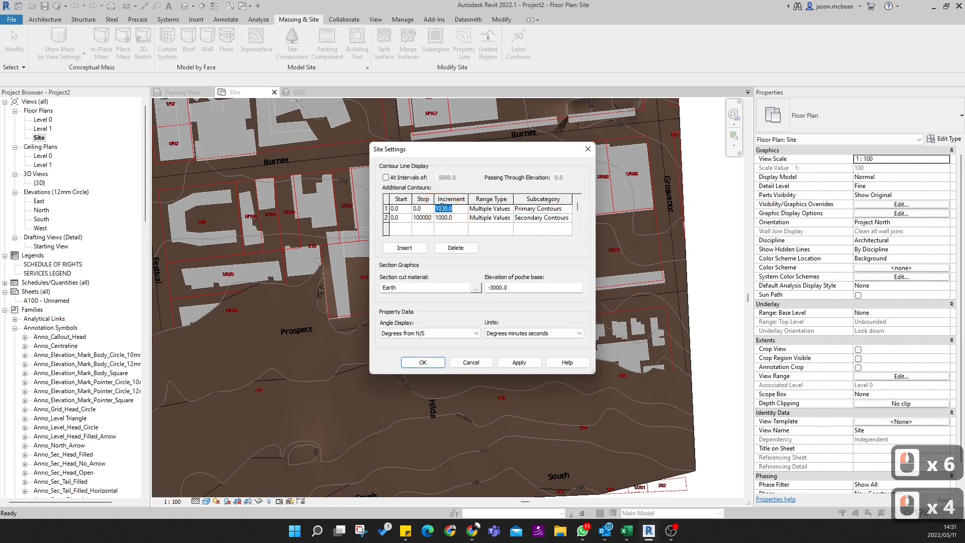
type("10")
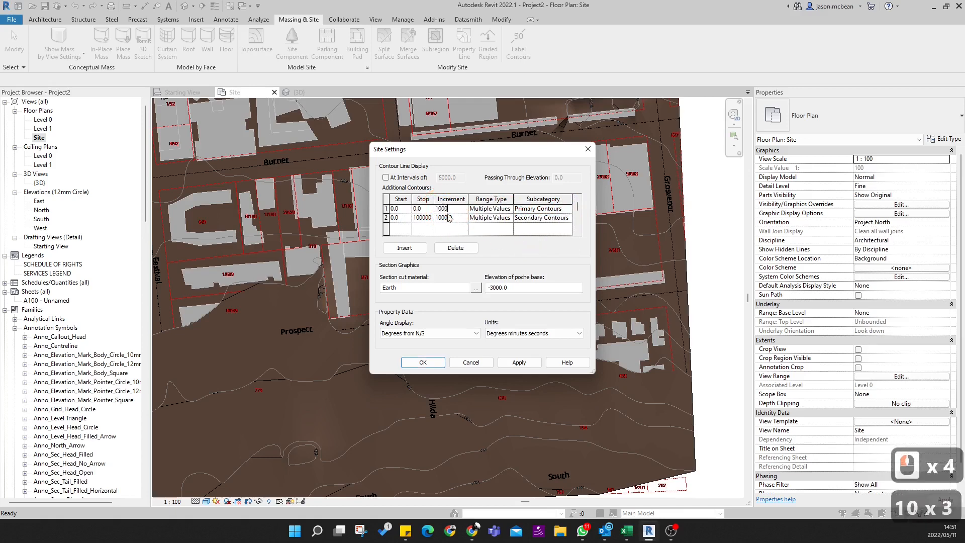
double_click(447, 220)
double_click(447, 220)
type("250")
key("Return")
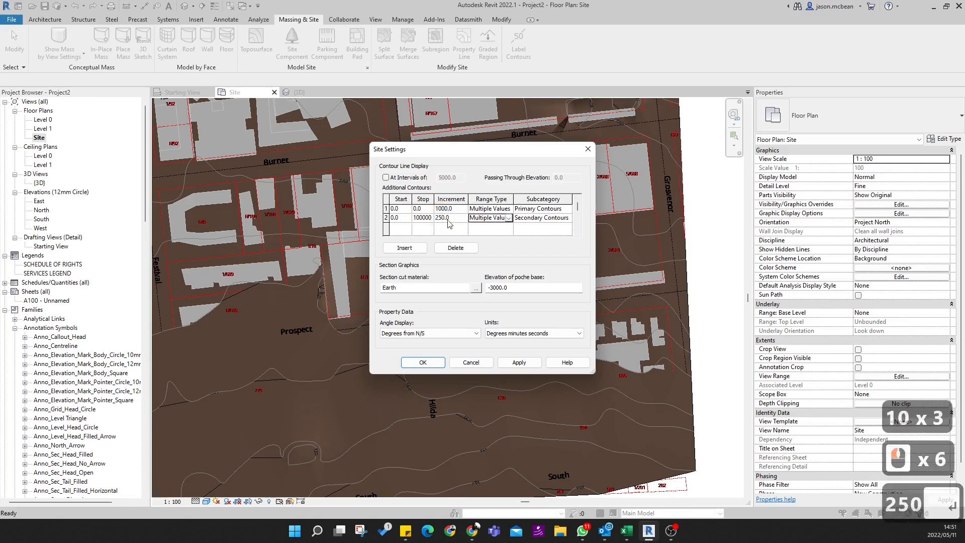
- Copy the secondary contour row's stop value into its start and into the primary row's start and stop
double_click(397, 208)
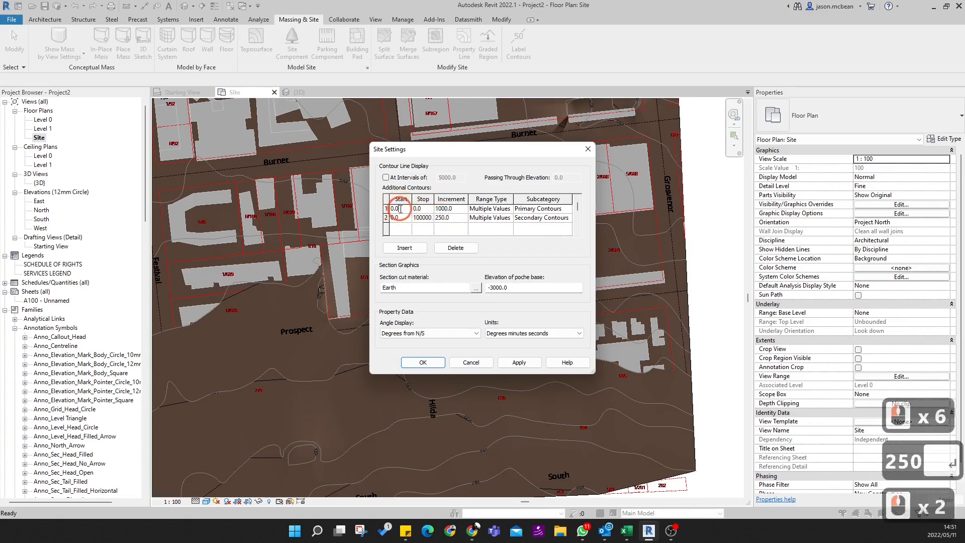
double_click(428, 219)
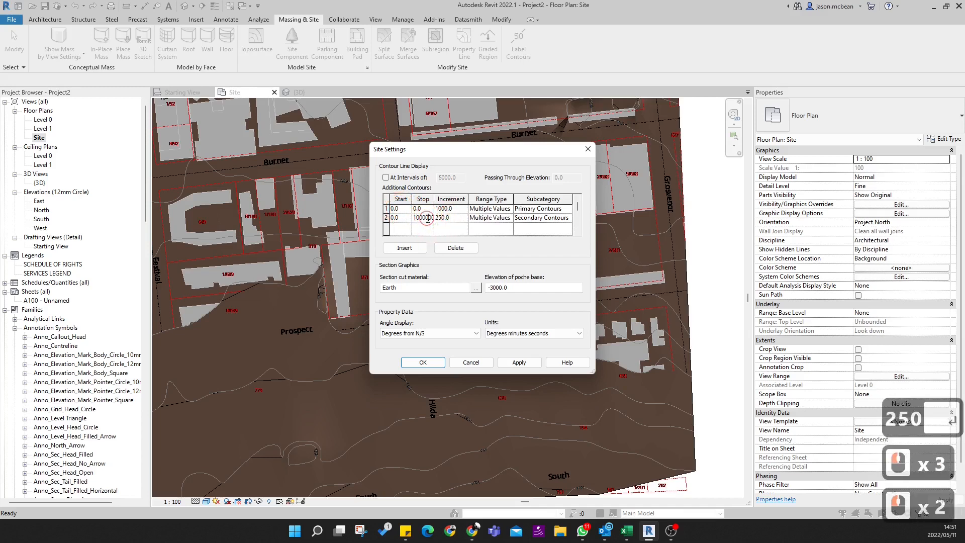
double_click(427, 219)
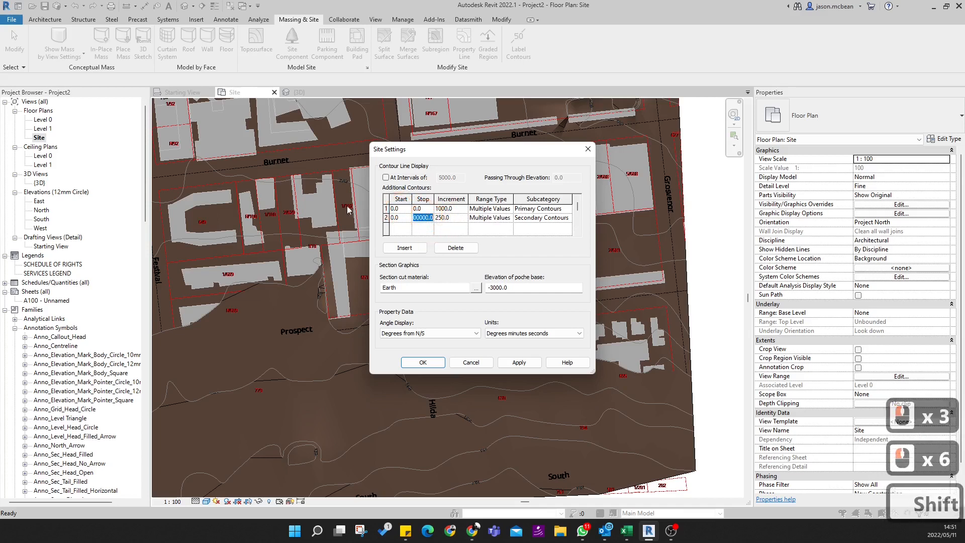
key("ctrl+c")
triple_click(401, 209)
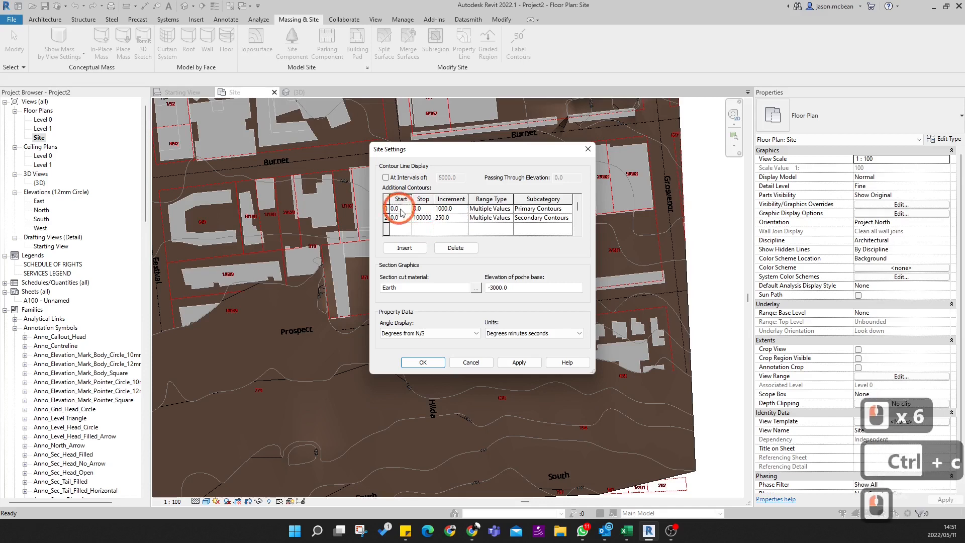
key("ctrl+v")
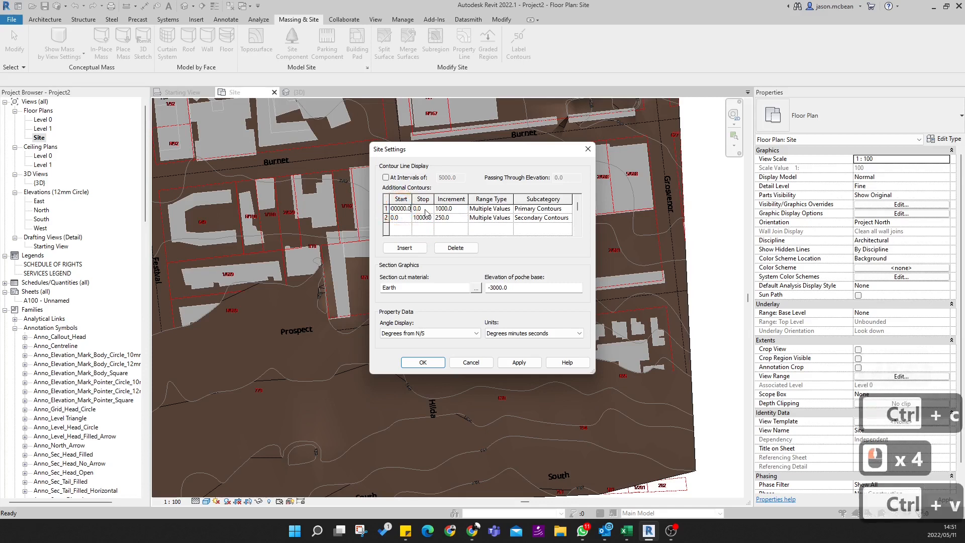
double_click(426, 209)
key("ctrl+v")
triple_click(400, 217)
key("ctrl+v")
- Make the start values of both additional contour rows negative and accept the site settings
left_click(397, 209)
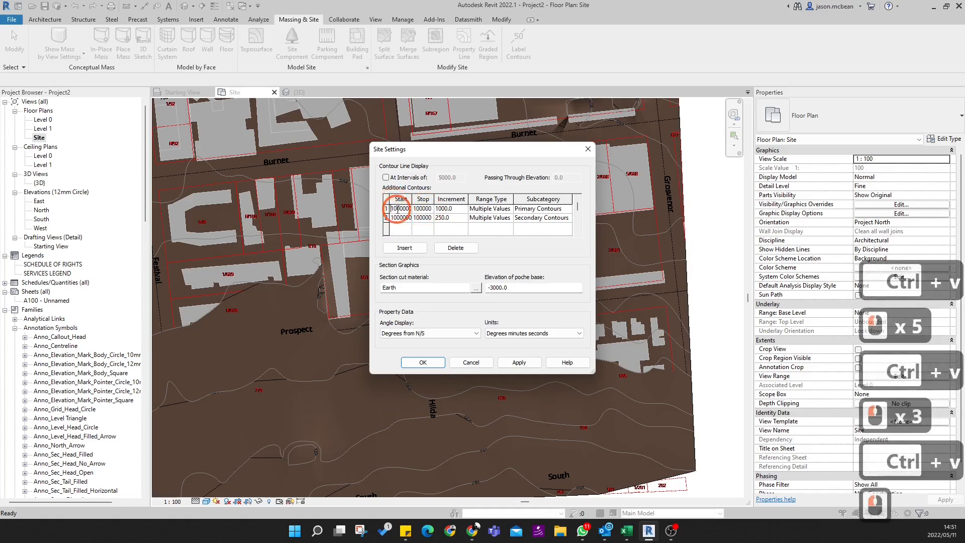
key("Left")
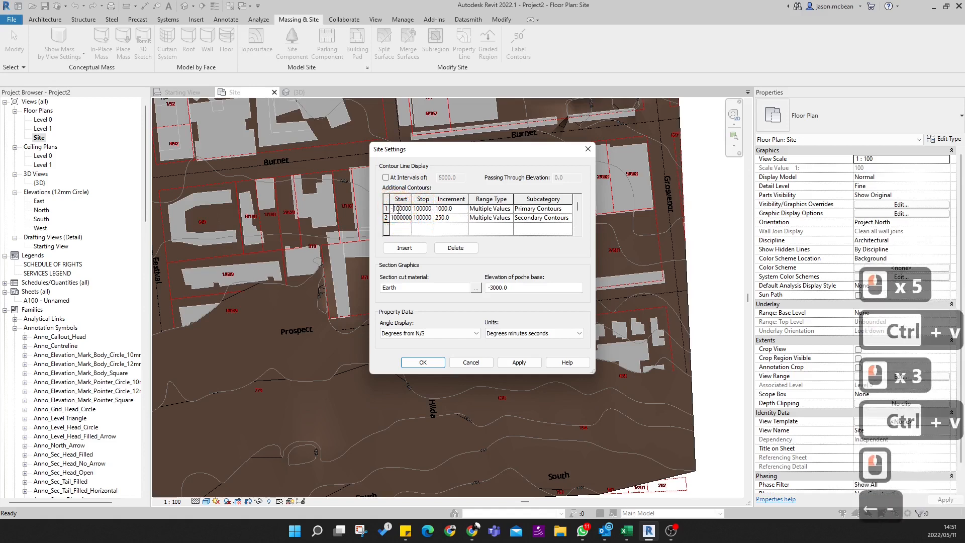
left_click(393, 217)
key("Left")
type("-")
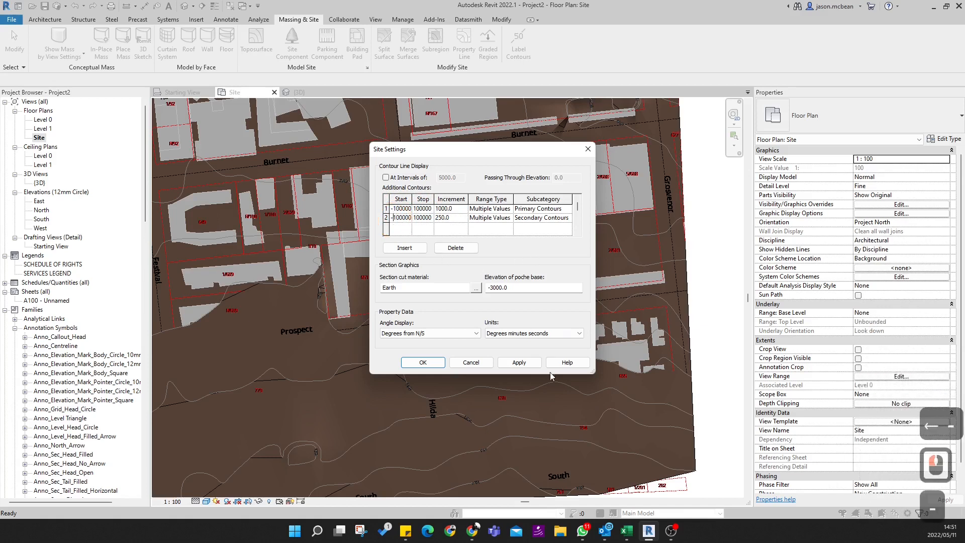
left_click(423, 362)
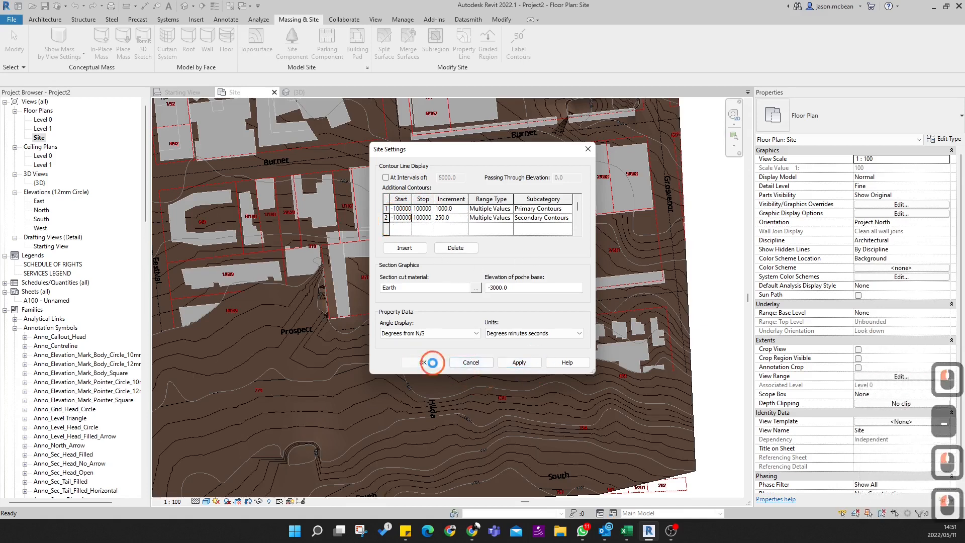
- Examine the contour lines around the survey point and neighbouring plots in the site plan
scroll(434, 308, "up", 14)
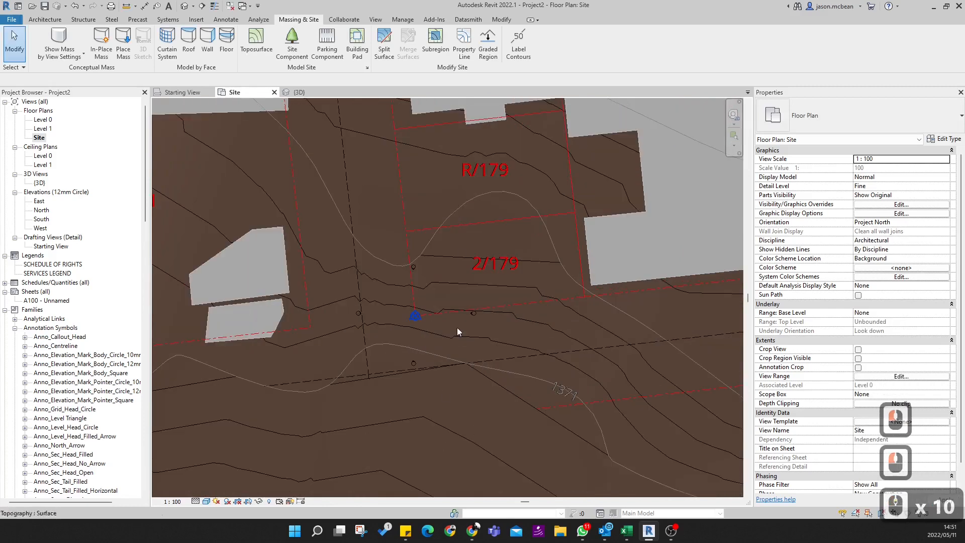
scroll(464, 349, "down", 6)
scroll(453, 373, "down", 4)
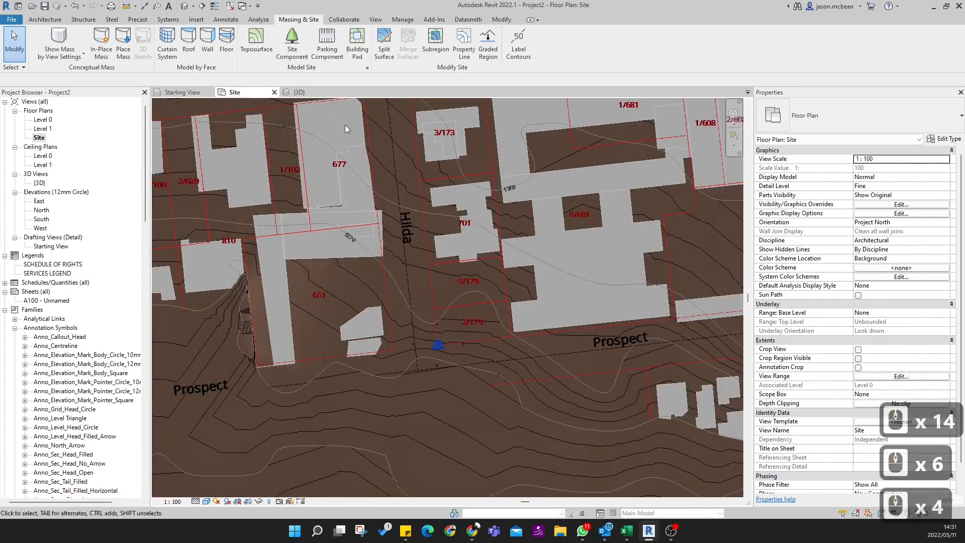
scroll(408, 342, "down", 5)
scroll(357, 309, "up", 5)
key("Escape")
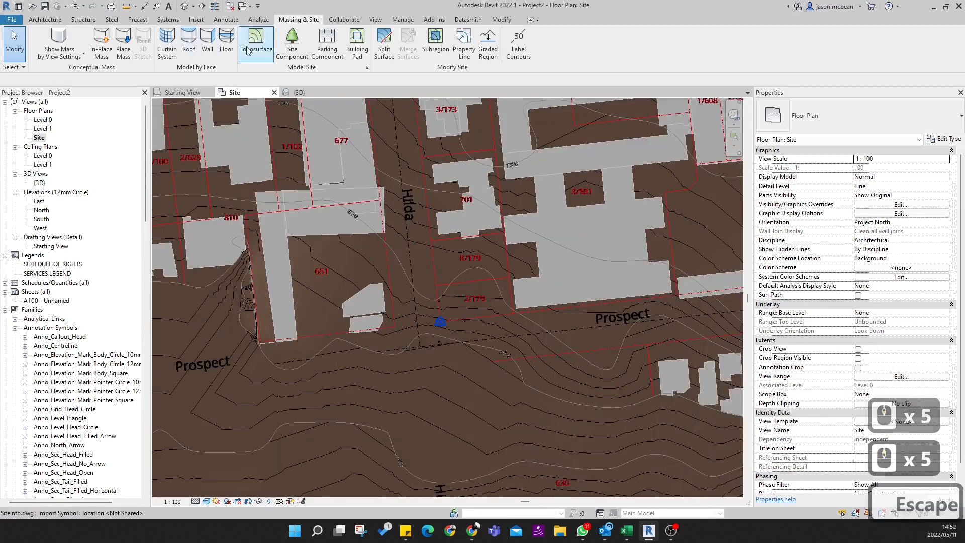
- Open the project's Object Styles and expand the Topography model category to list its subcategories
left_click(400, 17)
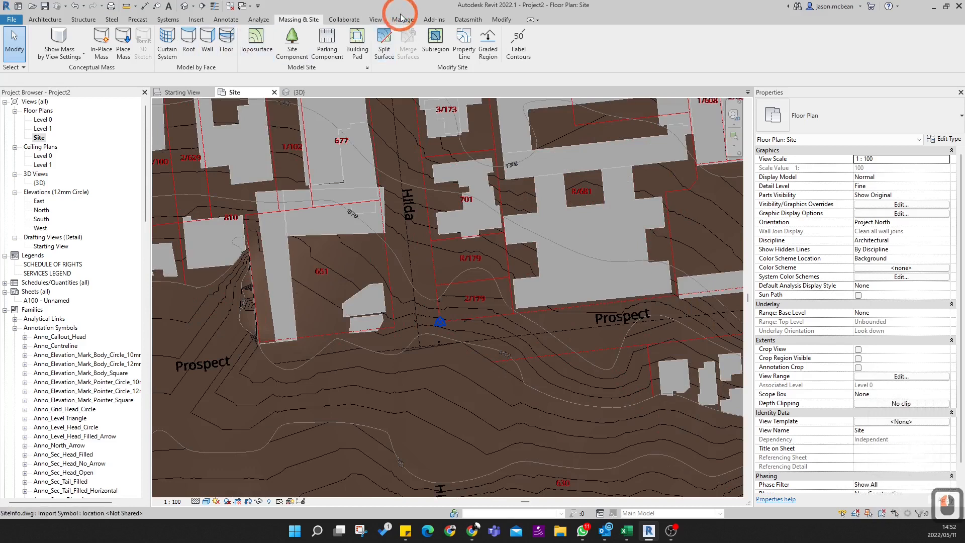
left_click(402, 23)
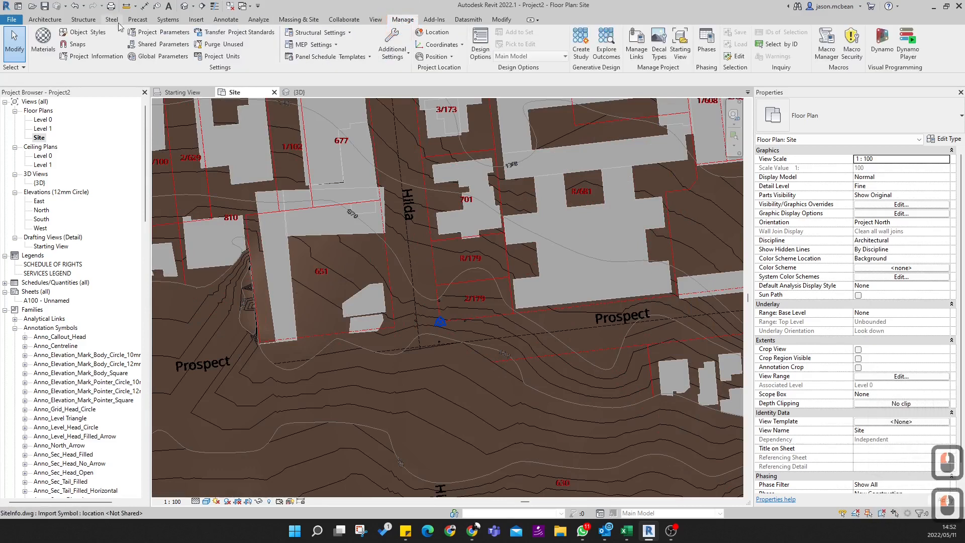
left_click(83, 33)
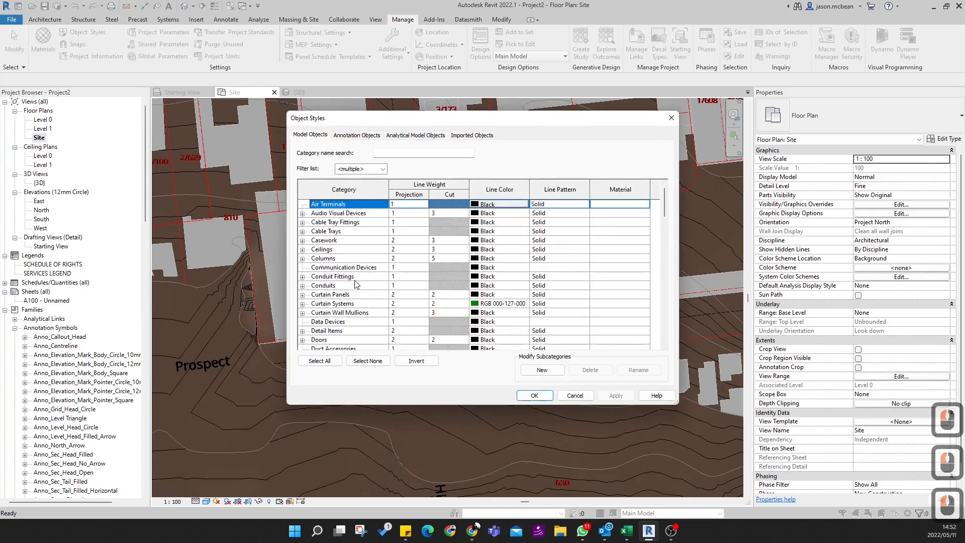
left_click(354, 280)
key("t")
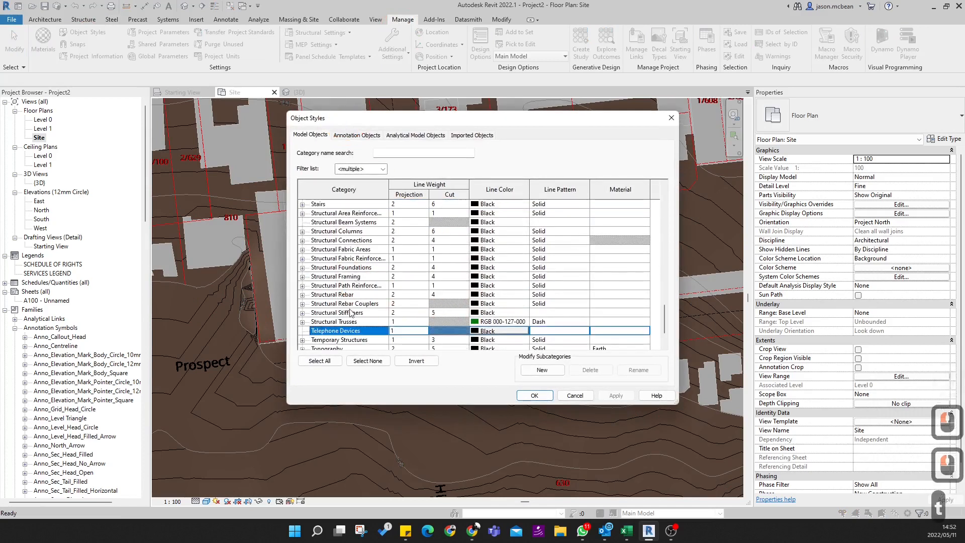
scroll(351, 312, "down", 3)
double_click(302, 322)
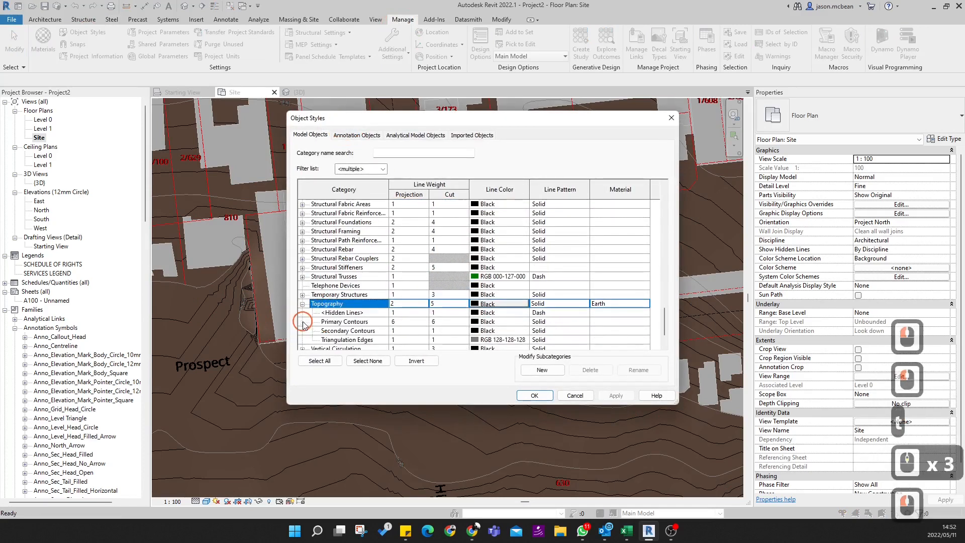
scroll(388, 306, "down", 3)
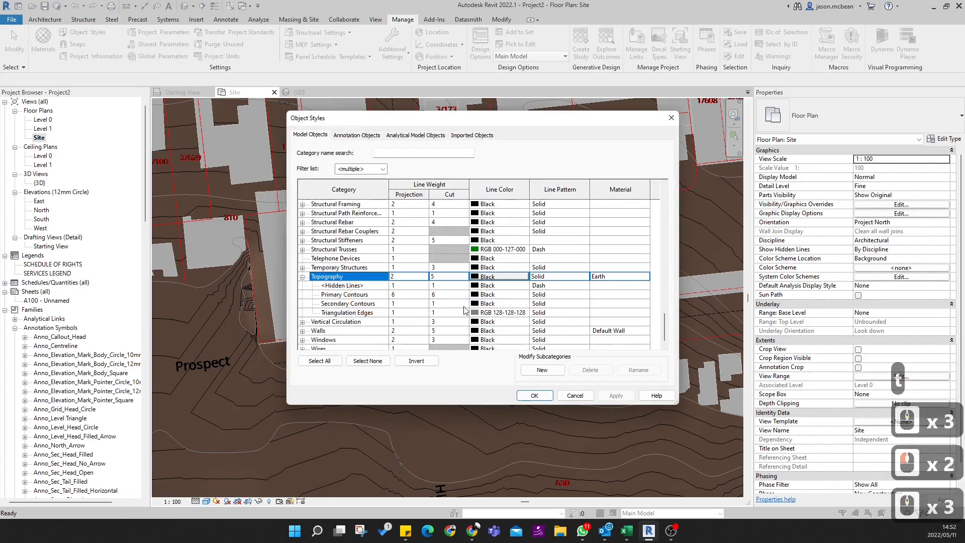
- Set the line colour of the Secondary Contours subcategory to grey RGB 128-128-128
left_click(476, 304)
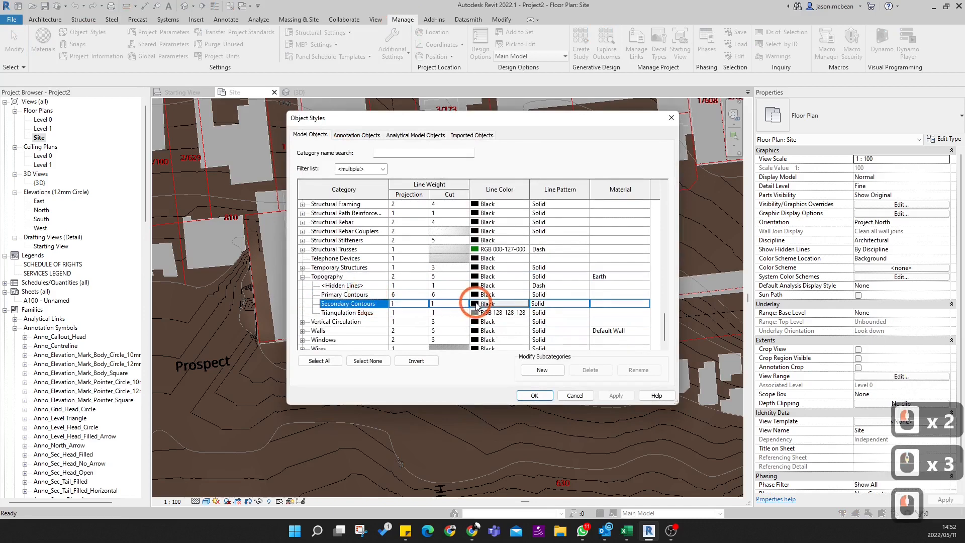
left_click(476, 304)
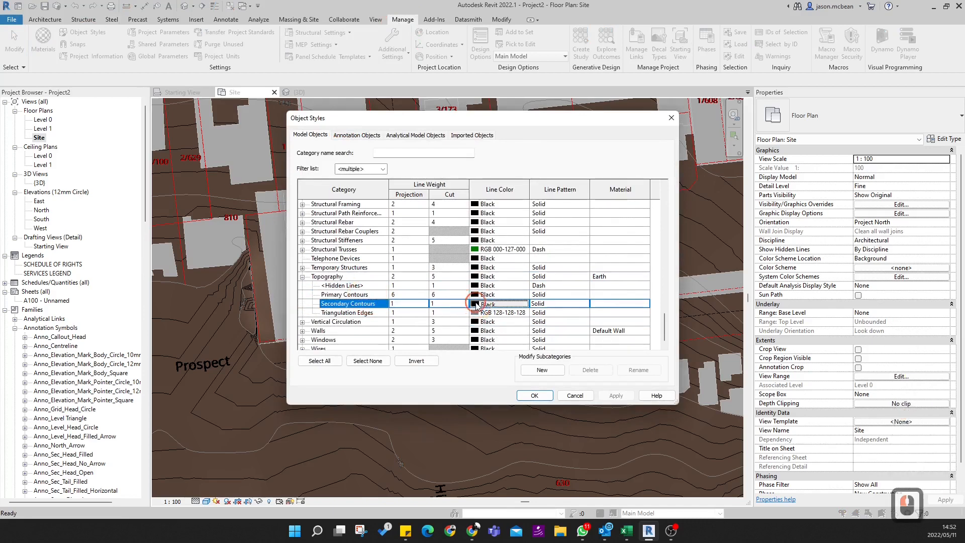
left_click(418, 244)
double_click(518, 346)
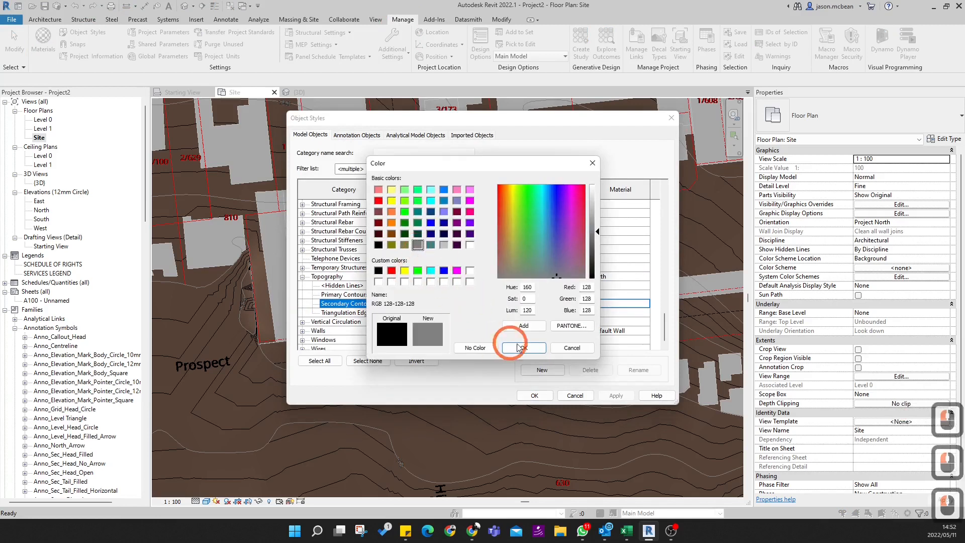
- Set the projection and cut line weights of Primary Contours to 5 and accept the object styles
left_click(423, 285)
left_click(416, 294)
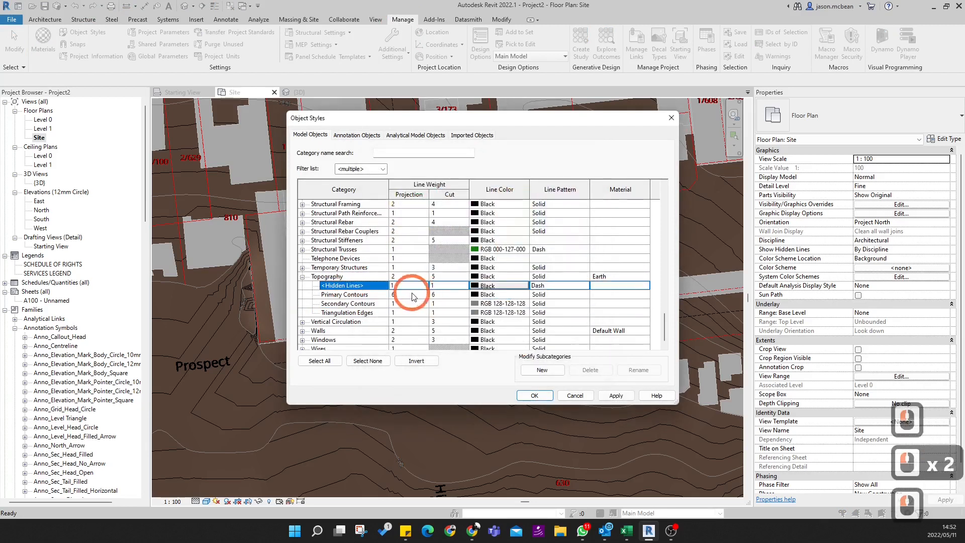
left_click(412, 296)
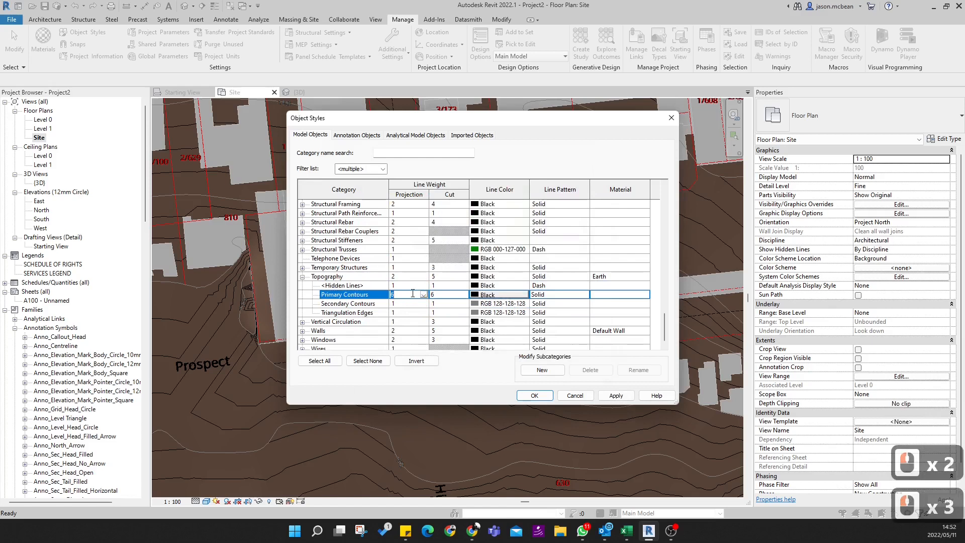
type("5")
double_click(444, 294)
type("5")
left_click(616, 395)
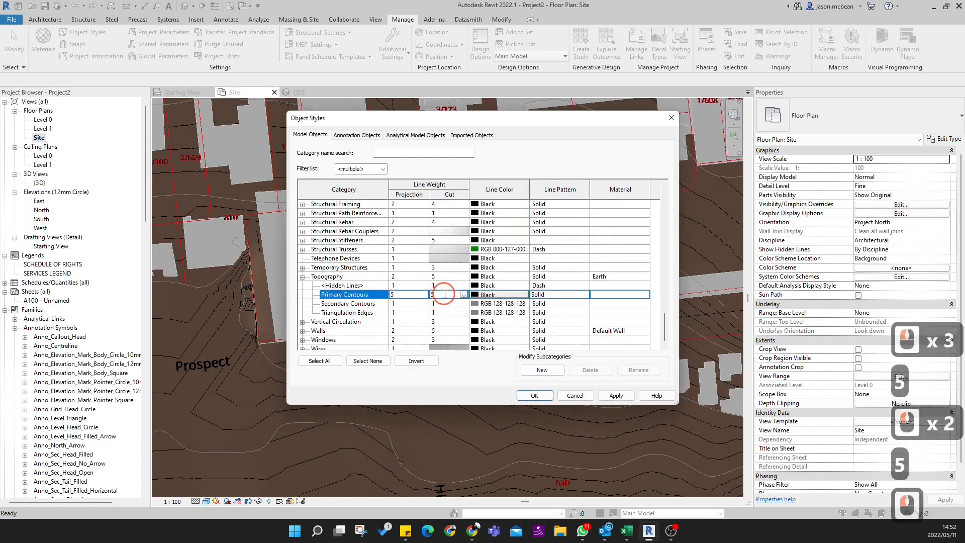
left_click(534, 395)
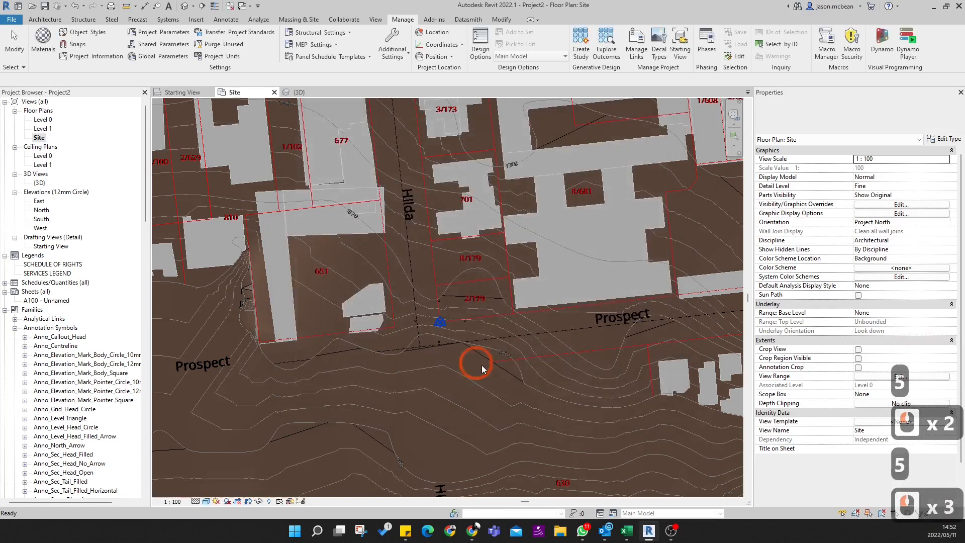
- Examine how the restyled primary and secondary contours display in the site plan
scroll(476, 332, "up", 5)
key("Escape")
scroll(424, 354, "up", 4)
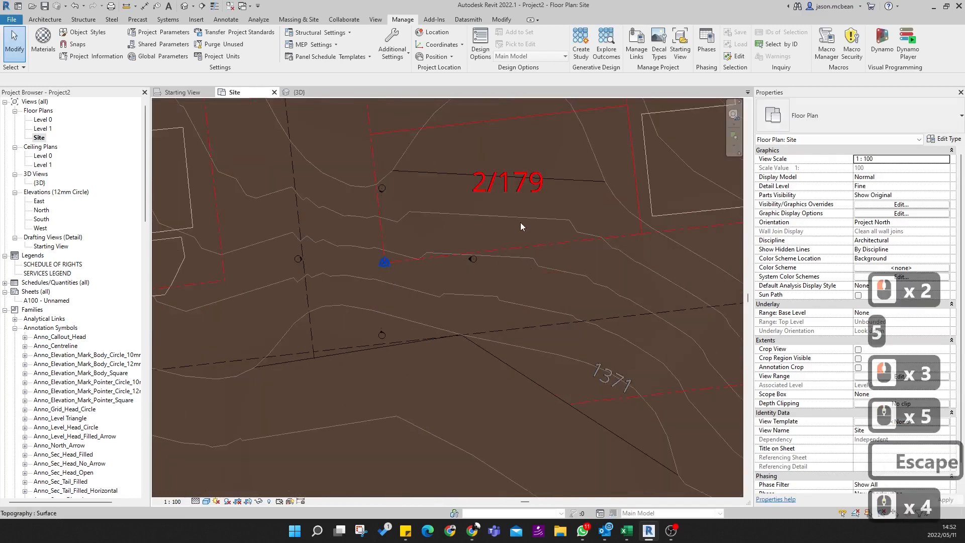
scroll(520, 223, "down", 12)
scroll(497, 269, "up", 3)
key("Escape")
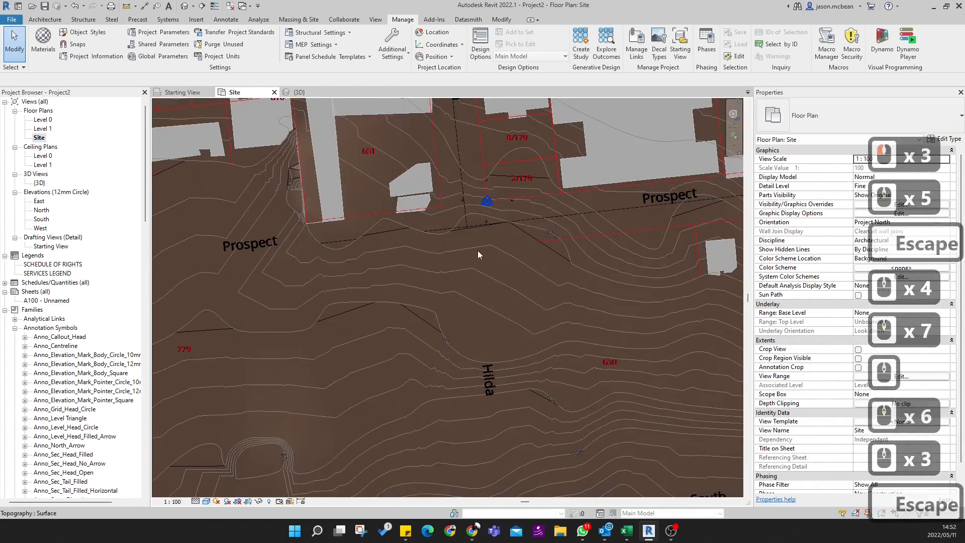
key("v")
key("g")
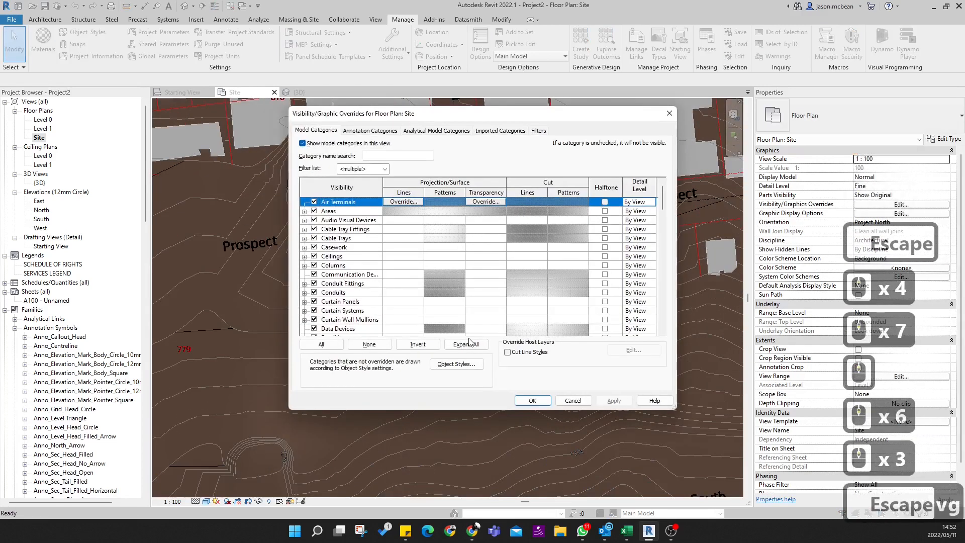
key("Escape")
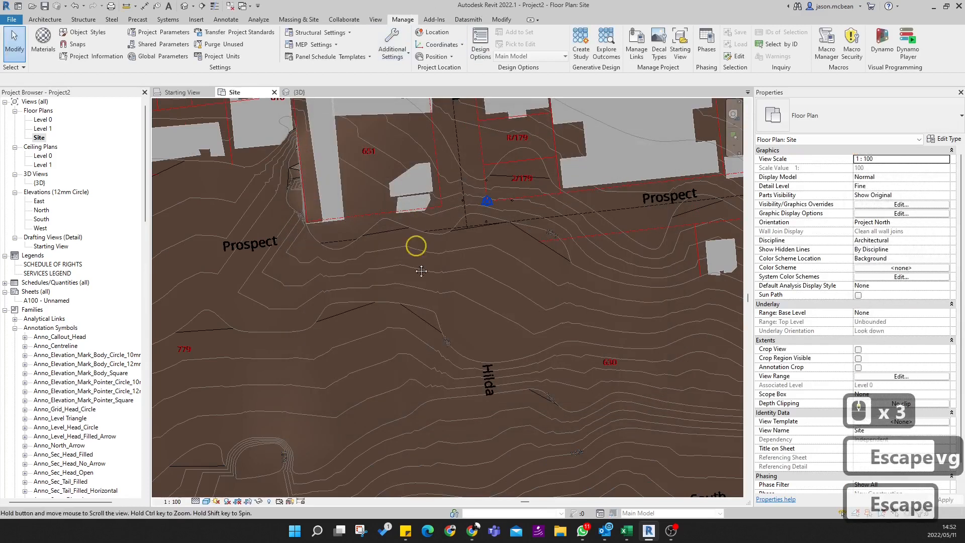
- Reopen Object Styles and expand the Topography category to reach its contour subcategories
middle_click_drag(420, 218, 408, 306)
middle_click_drag(493, 158, 495, 197)
key("Escape")
left_click(501, 20)
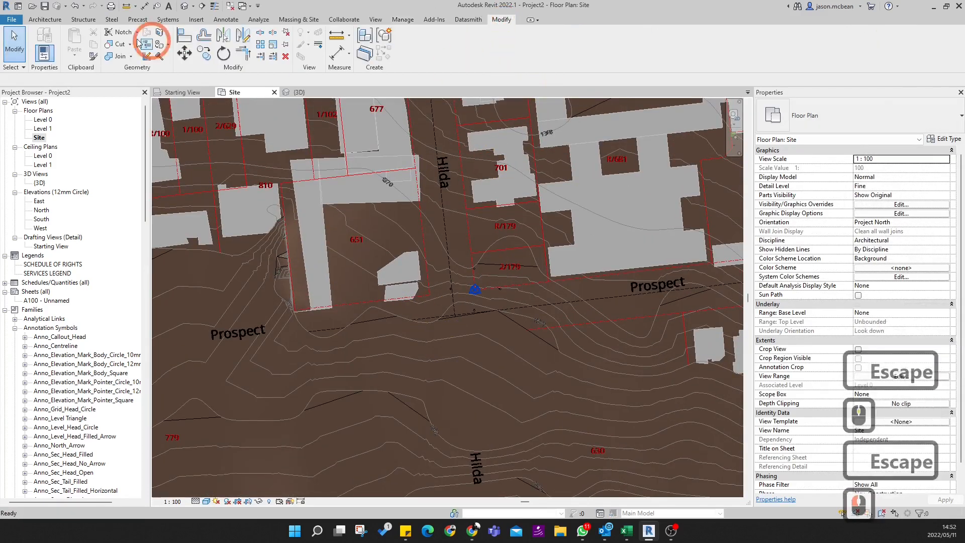
left_click(401, 20)
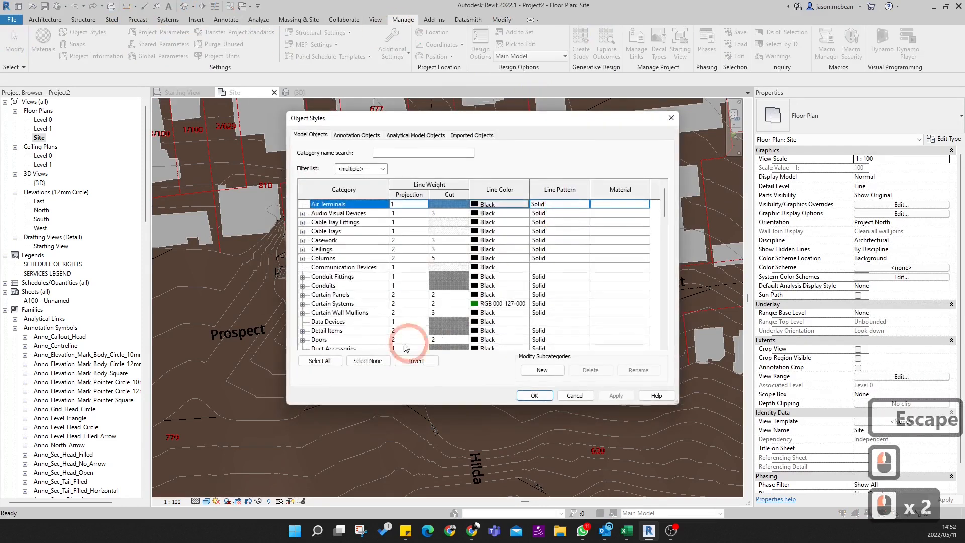
left_click(327, 295)
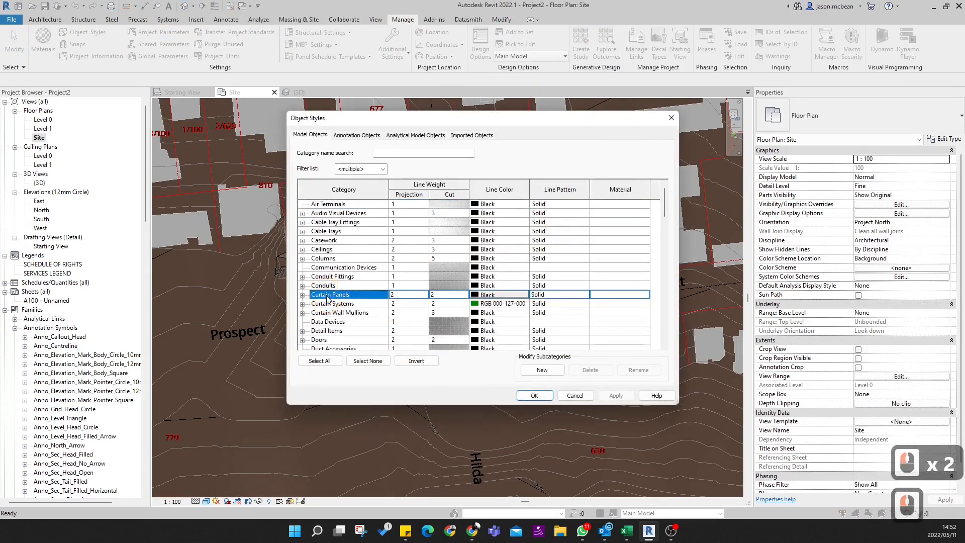
key("t")
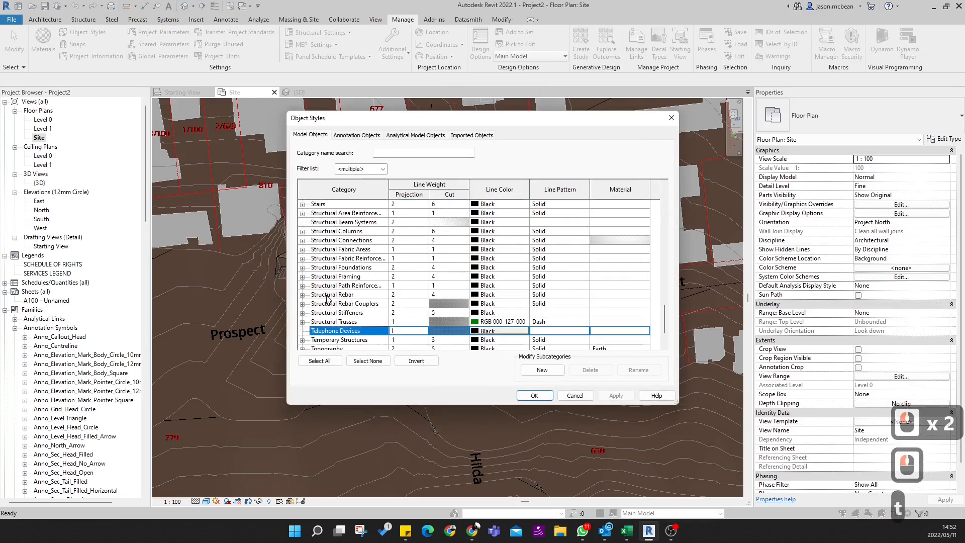
left_click(302, 341)
scroll(409, 306, "down", 3)
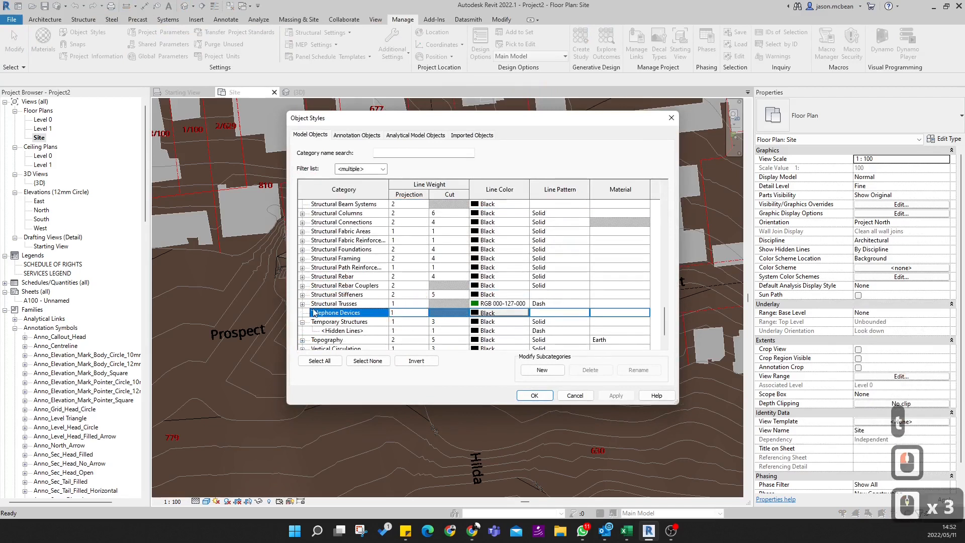
scroll(312, 315, "down", 5)
left_click(303, 304)
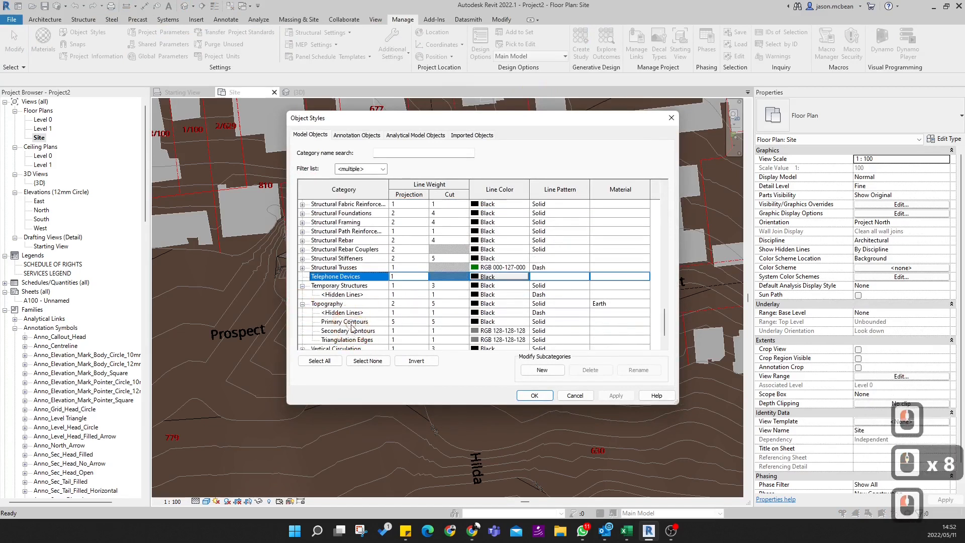
- Check the line colour of the Primary Contours subcategory in Object Styles and close the dialog
left_click(473, 322)
left_click(473, 324)
left_click(521, 346)
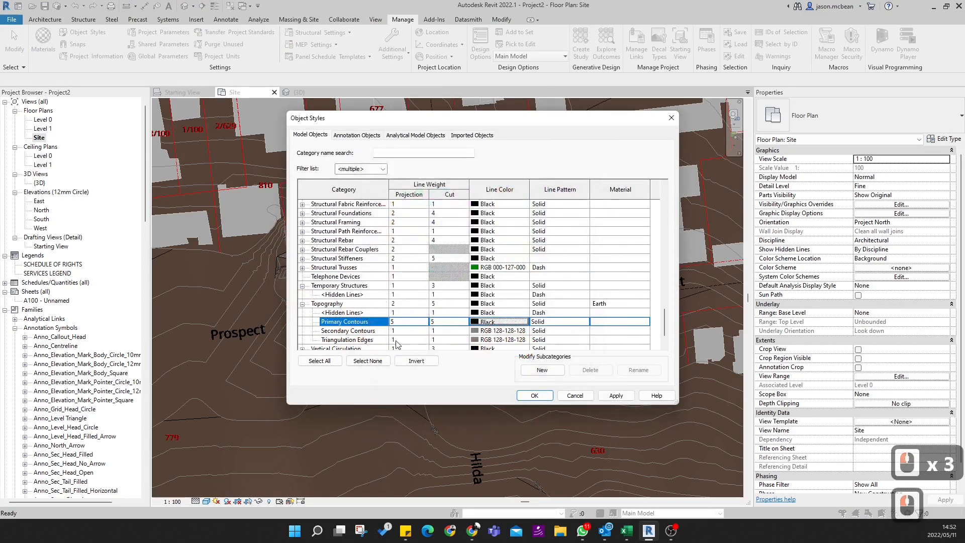
left_click(606, 397)
left_click(588, 396)
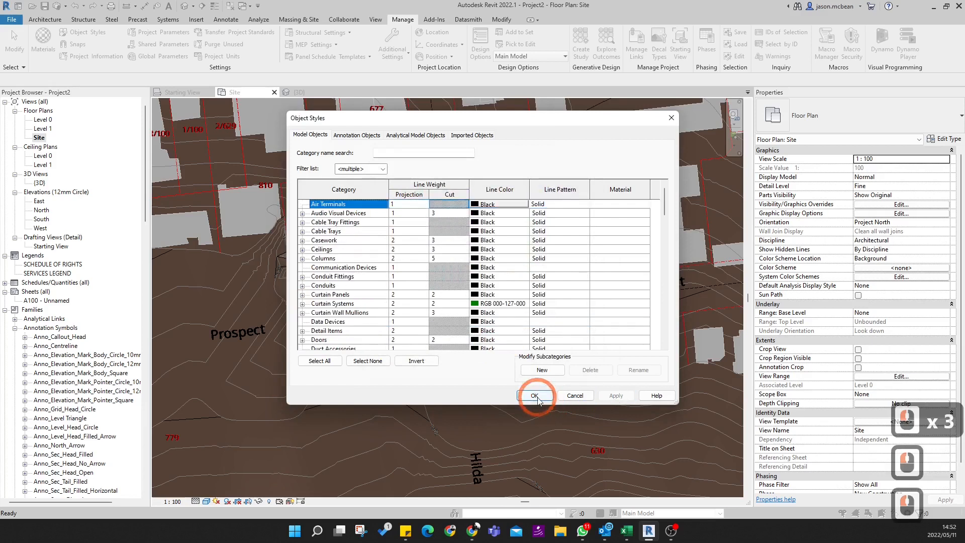
- In Site Settings, assign Primary Contours to the first additional contour row and Secondary Contours to the second
left_click(307, 20)
left_click(457, 69)
left_click(367, 67)
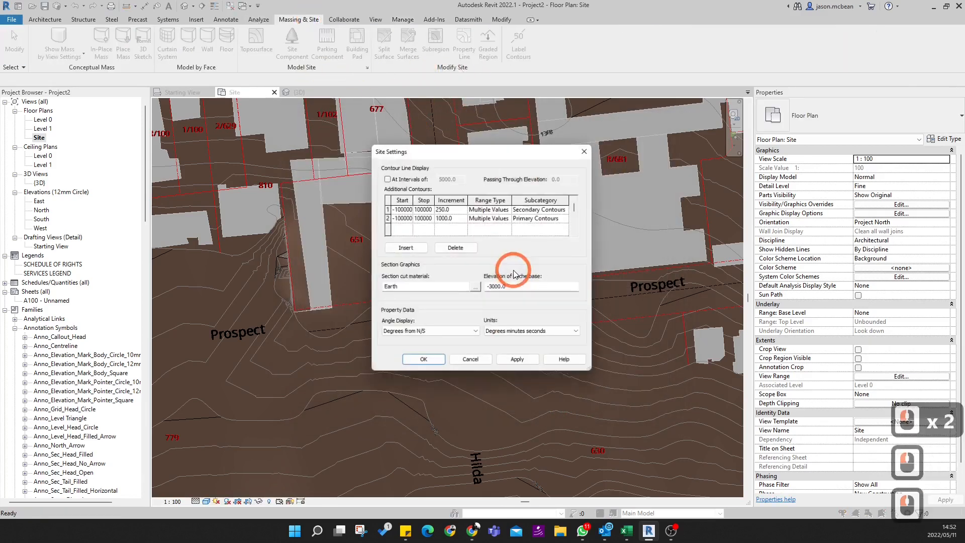
left_click(568, 209)
left_click(562, 226)
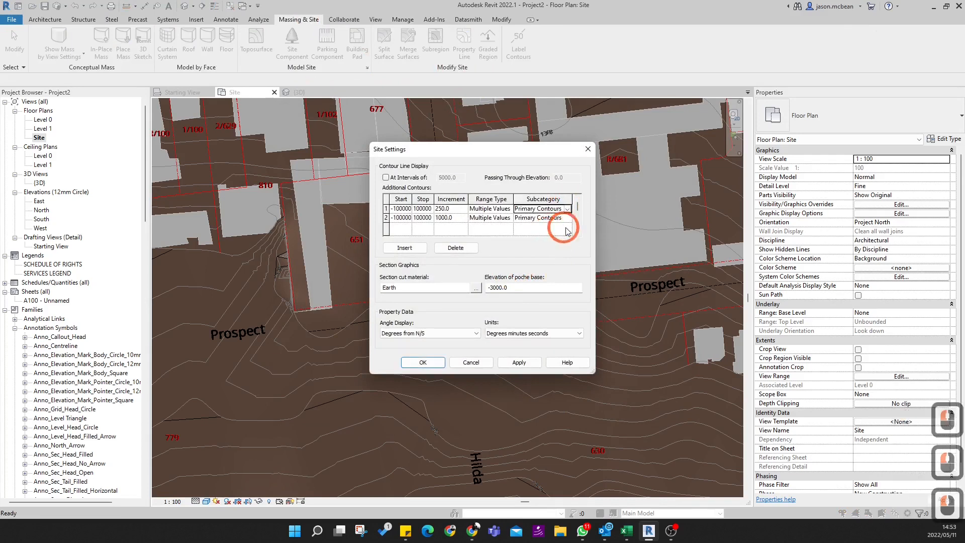
left_click(562, 221)
left_click(568, 219)
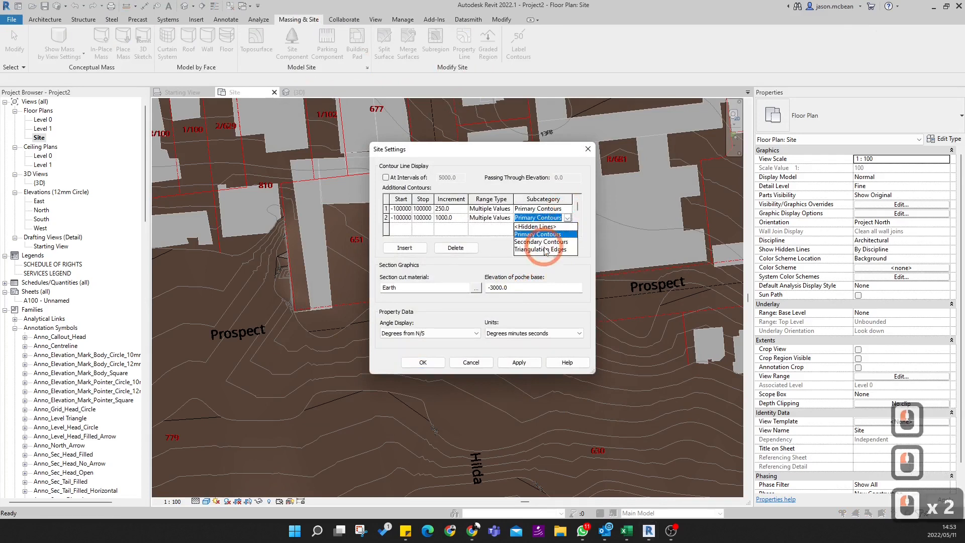
left_click(544, 247)
- Set the increment to 1000 for the primary contours and 250 for the secondary contours, and accept the site settings
left_click(460, 231)
double_click(457, 218)
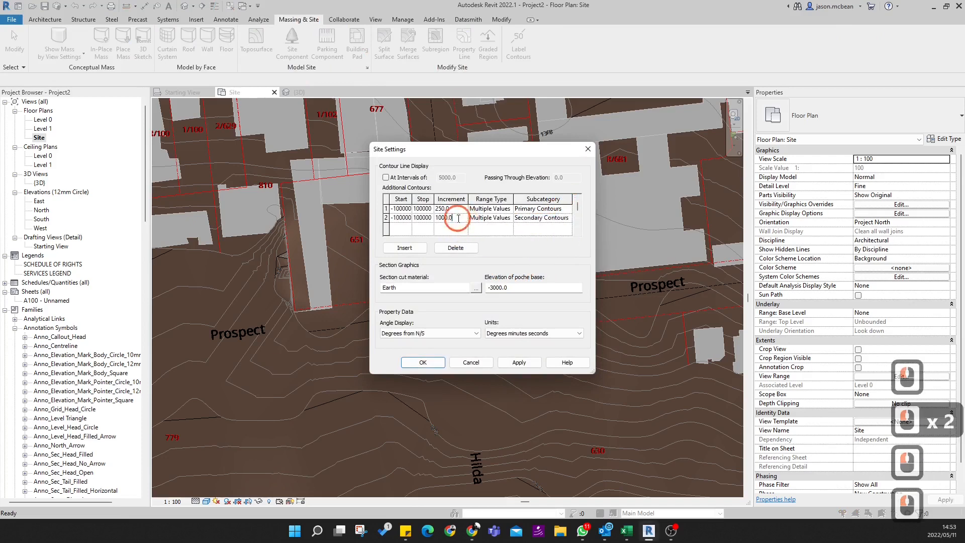
type("250")
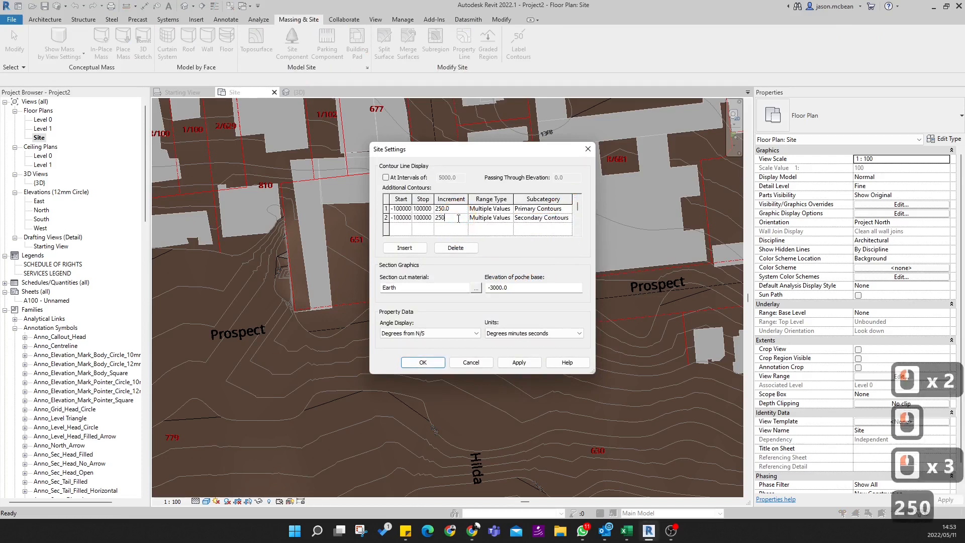
double_click(454, 208)
type("100")
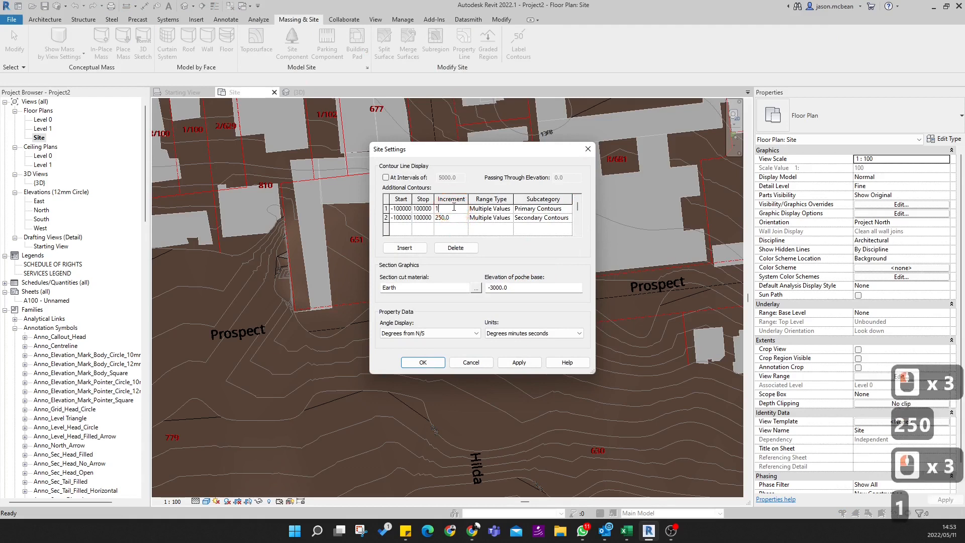
key("Return")
left_click(528, 363)
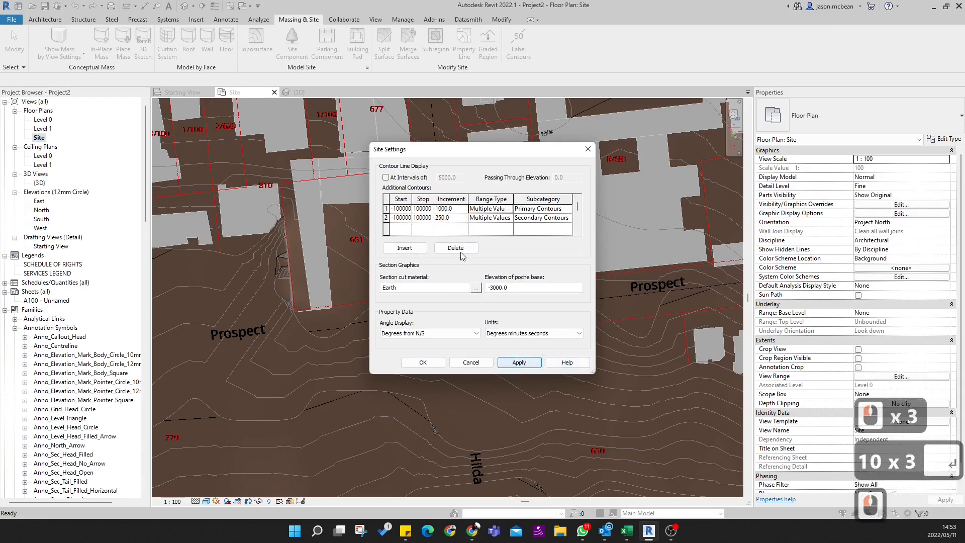
left_click(425, 362)
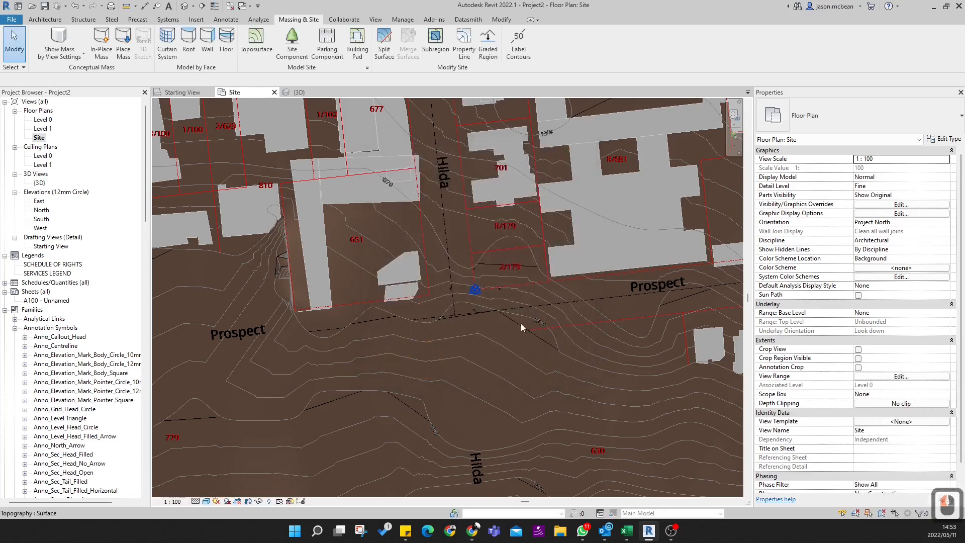
- Set the Site plan's visual style to Hidden Line and check the contour lines around Prospect and Hilda streets
scroll(539, 308, "up", 10)
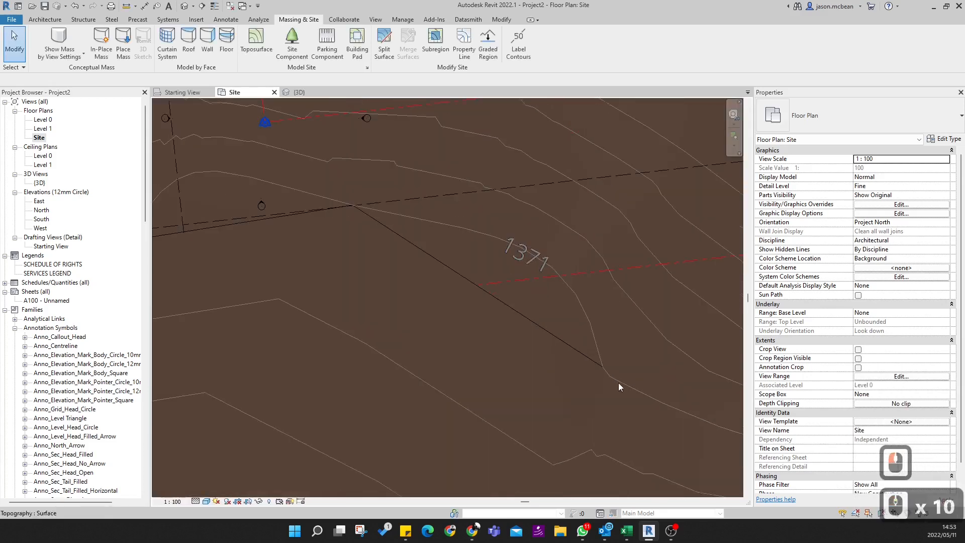
scroll(492, 279, "down", 19)
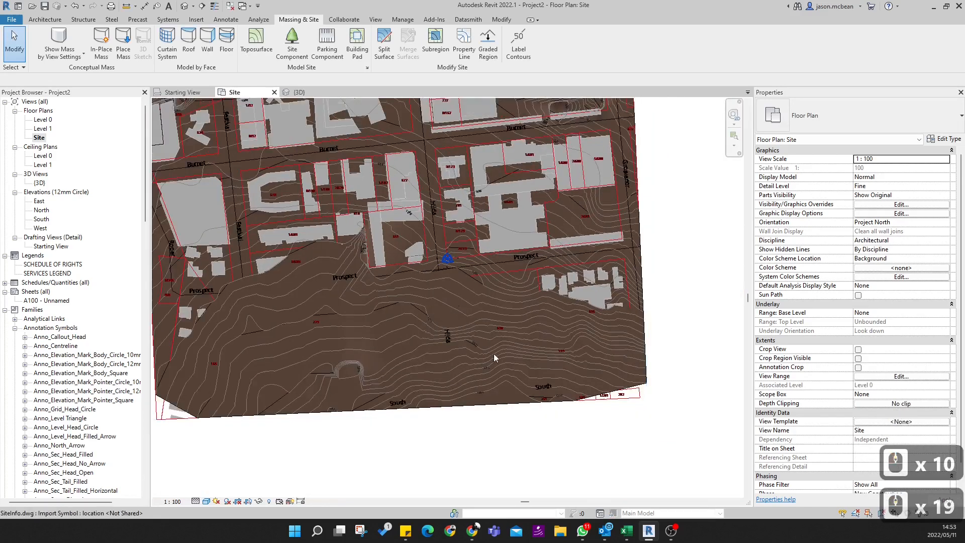
left_click(205, 504)
left_click(211, 454)
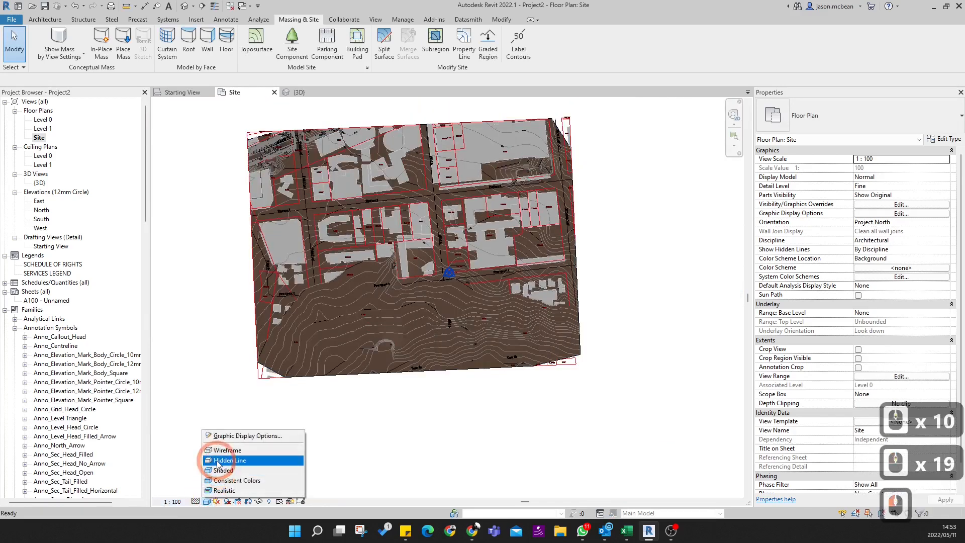
left_click(452, 292)
scroll(452, 294, "up", 20)
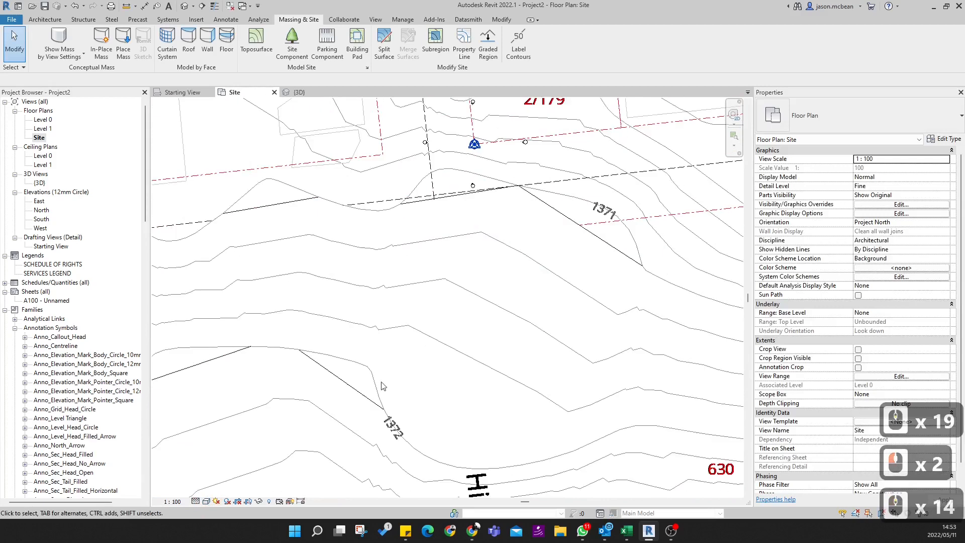
scroll(412, 357, "down", 8)
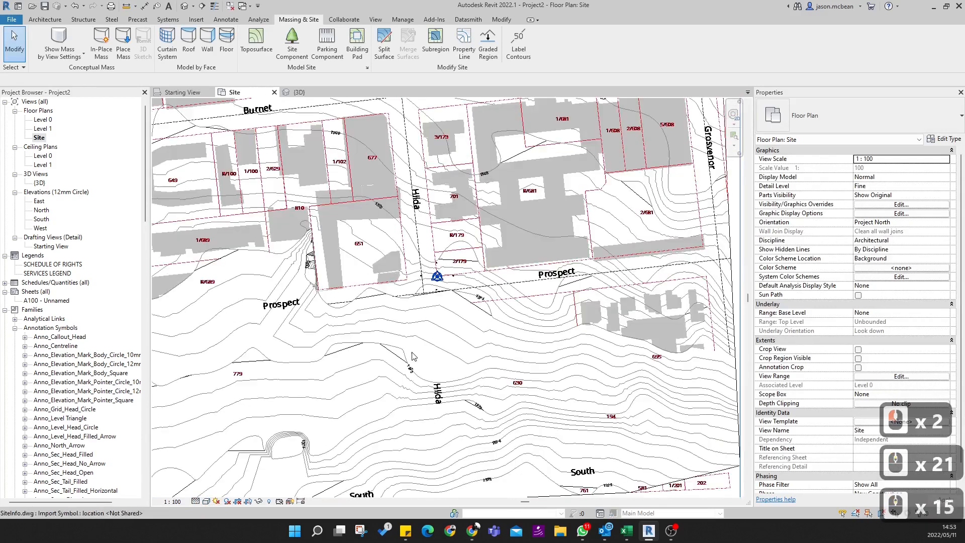
middle_click_drag(521, 366, 548, 346)
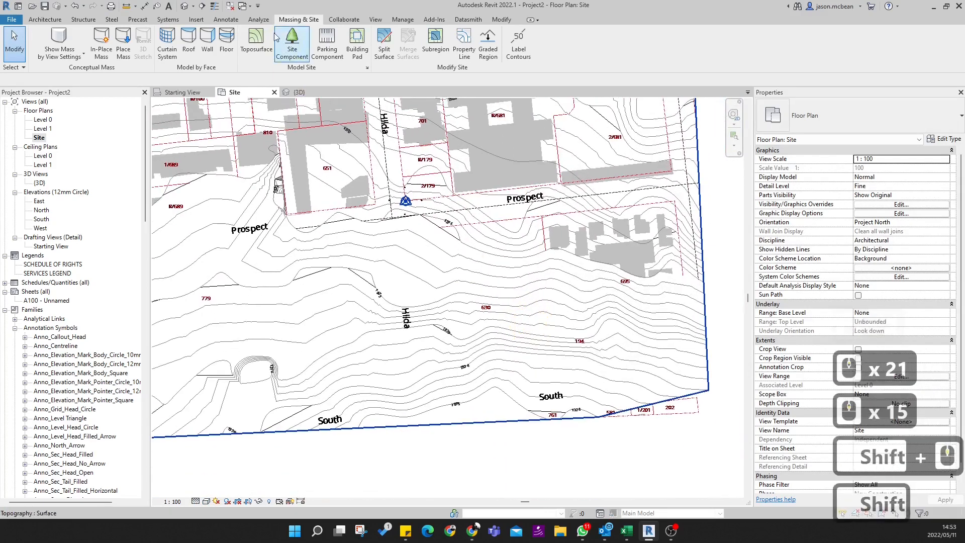
- Examine the primary and secondary contours on the toposurface from several angles in the 3D view
left_click(184, 7)
scroll(530, 320, "up", 10)
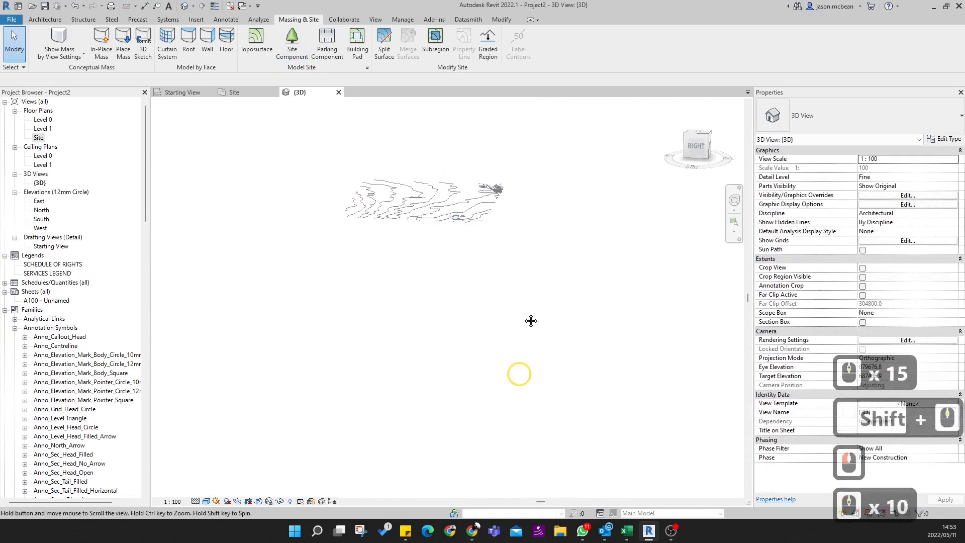
middle_click_drag(531, 320, 517, 396)
scroll(436, 418, "up", 20)
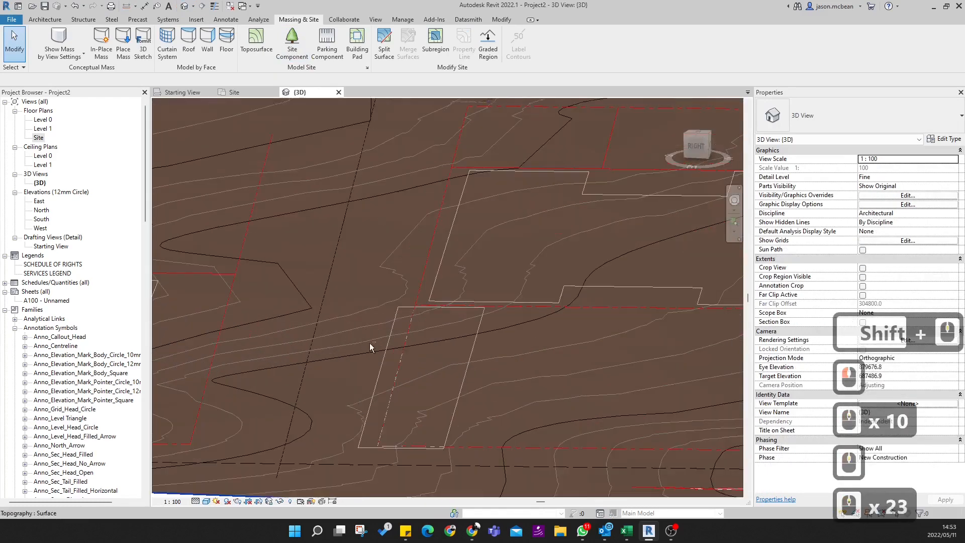
scroll(459, 344, "down", 10)
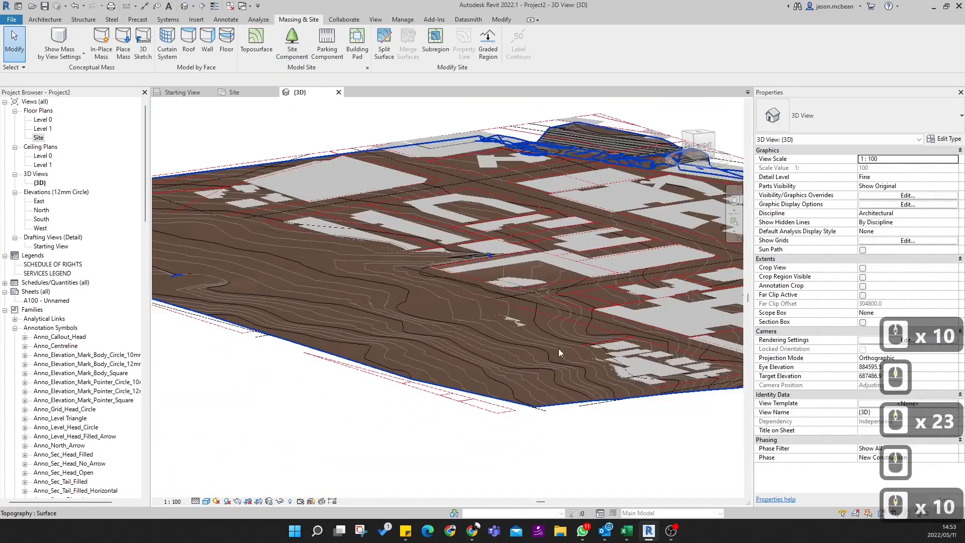
middle_click_drag(539, 273, 381, 306)
scroll(492, 297, "up", 5)
middle_click_drag(529, 291, 415, 347, "shift")
scroll(415, 347, "down", 10)
scroll(476, 224, "up", 5)
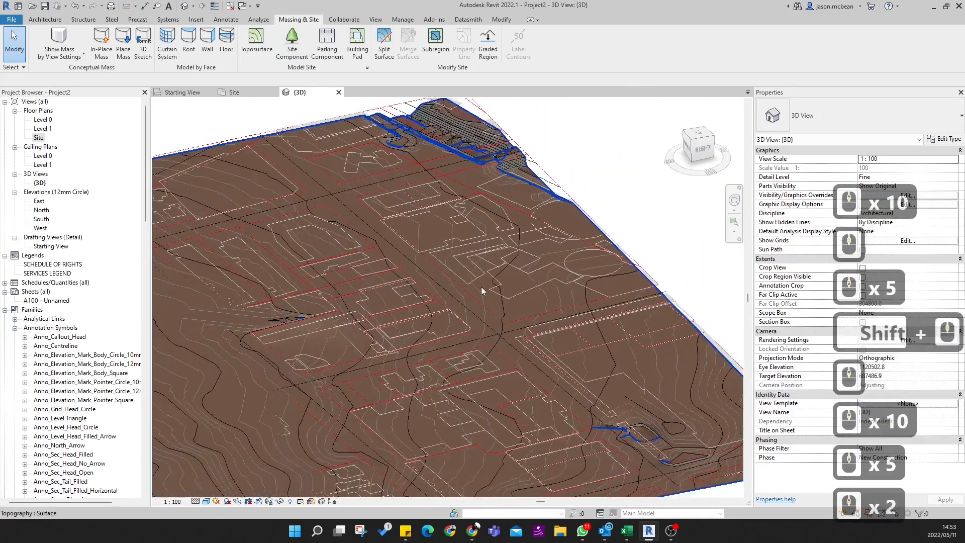
scroll(433, 299, "down", 5)
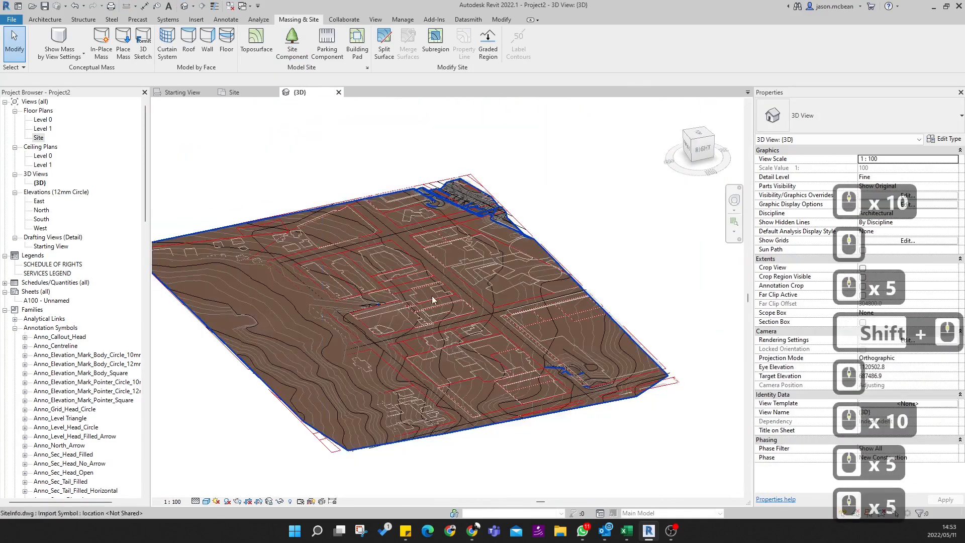
- Return to the Site floor plan and examine the contours crossing plots 2/179 and R/179
double_click(39, 139)
scroll(410, 216, "up", 1)
scroll(428, 341, "up", 6)
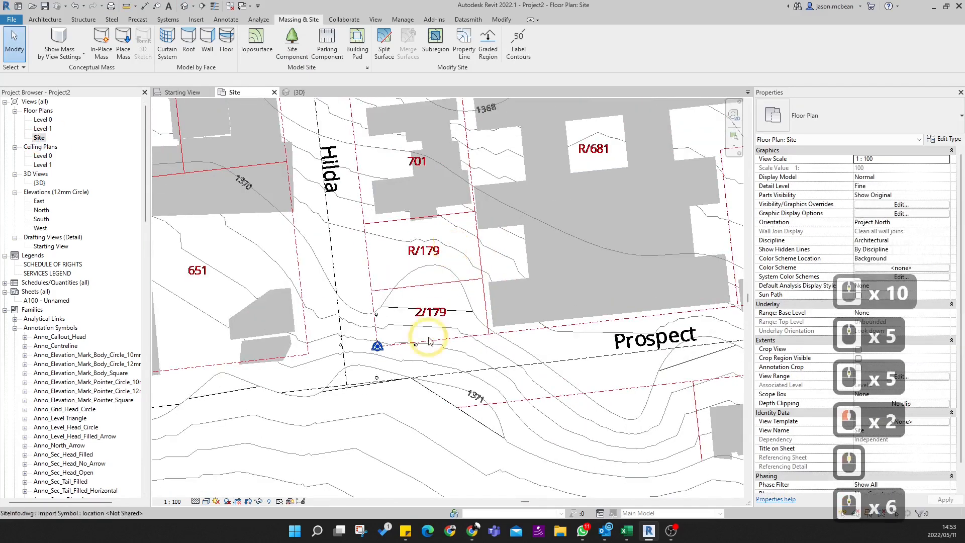
scroll(405, 300, "up", 5)
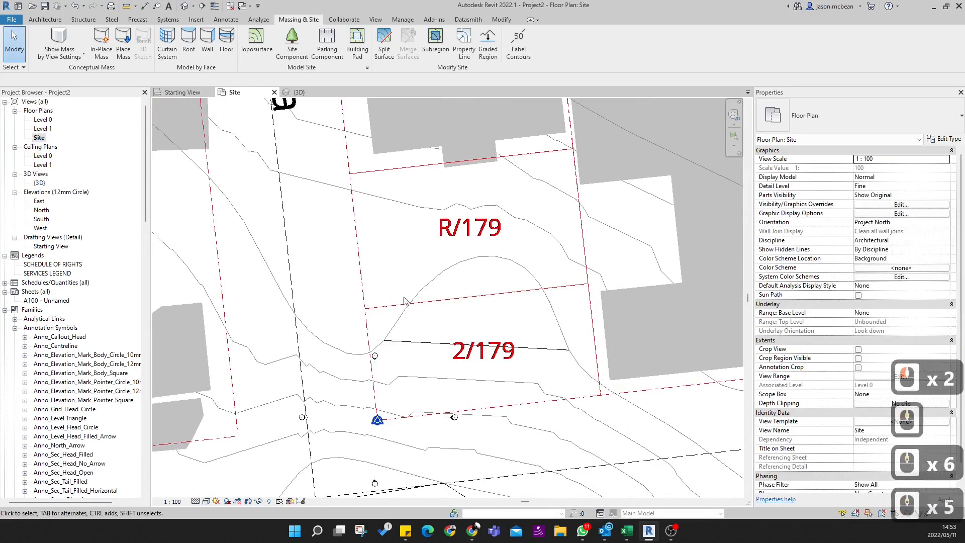
left_click(536, 353)
scroll(553, 311, "down", 12)
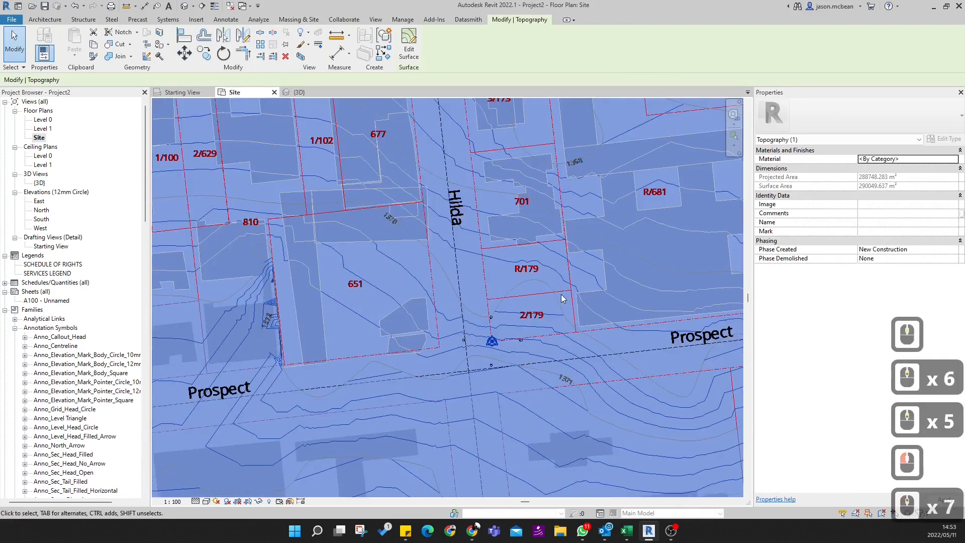
key("Escape")
key("Escape")
scroll(563, 298, "up", 4)
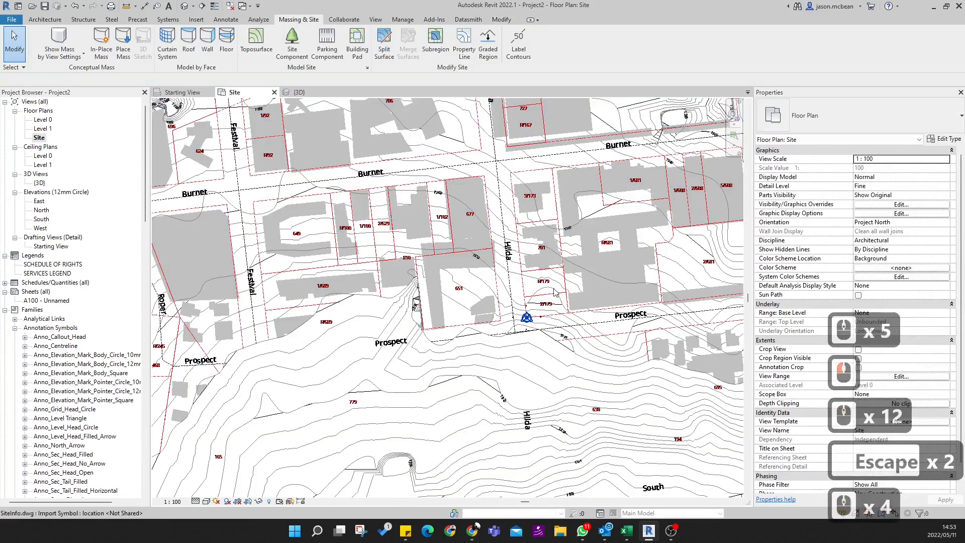
scroll(562, 286, "up", 4)
scroll(563, 287, "up", 3)
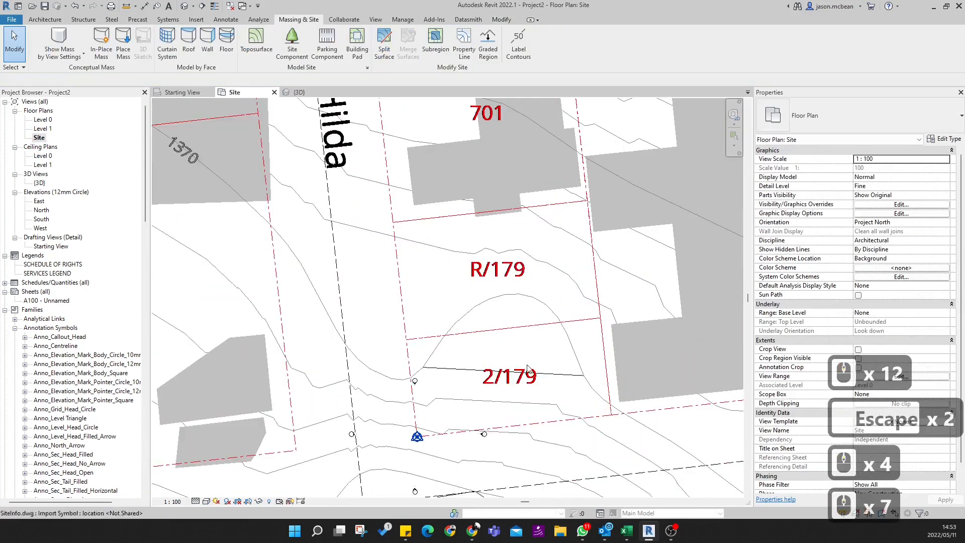
scroll(533, 303, "up", 2)
scroll(532, 304, "down", 3)
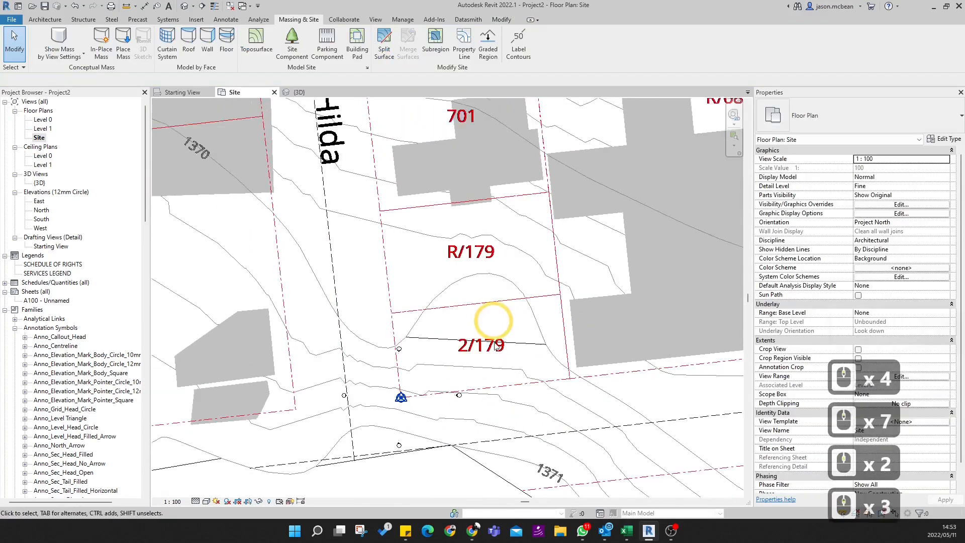
scroll(448, 265, "up", 3)
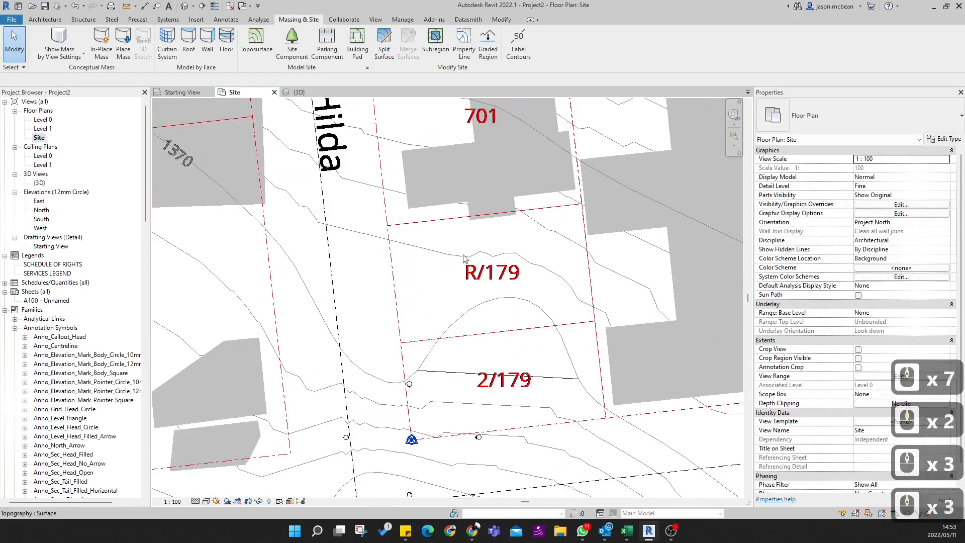
scroll(463, 258, "down", 5)
- Label the contours along a line from the Prospect side of plot 2/179 through R/179 to the building on plot 701
left_click(519, 43)
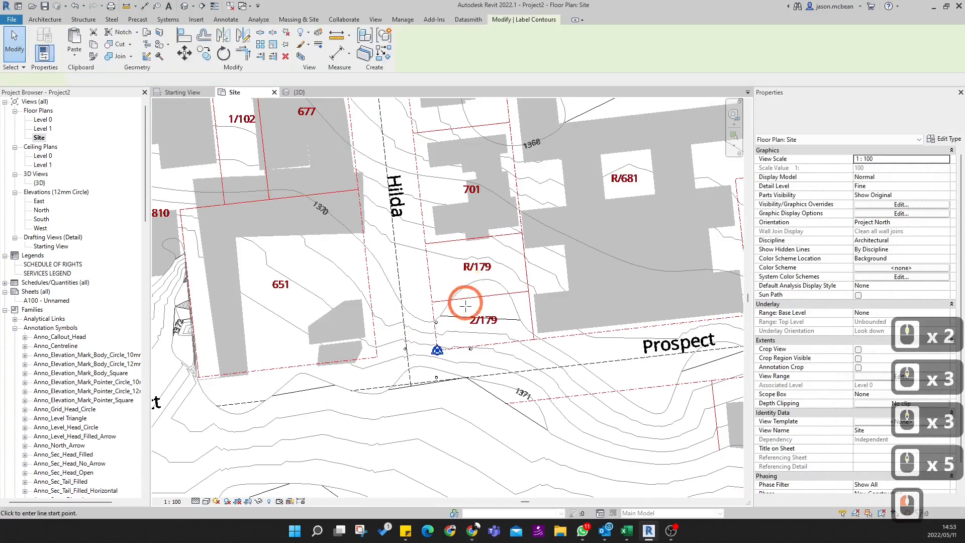
left_click(470, 360)
left_click(453, 236)
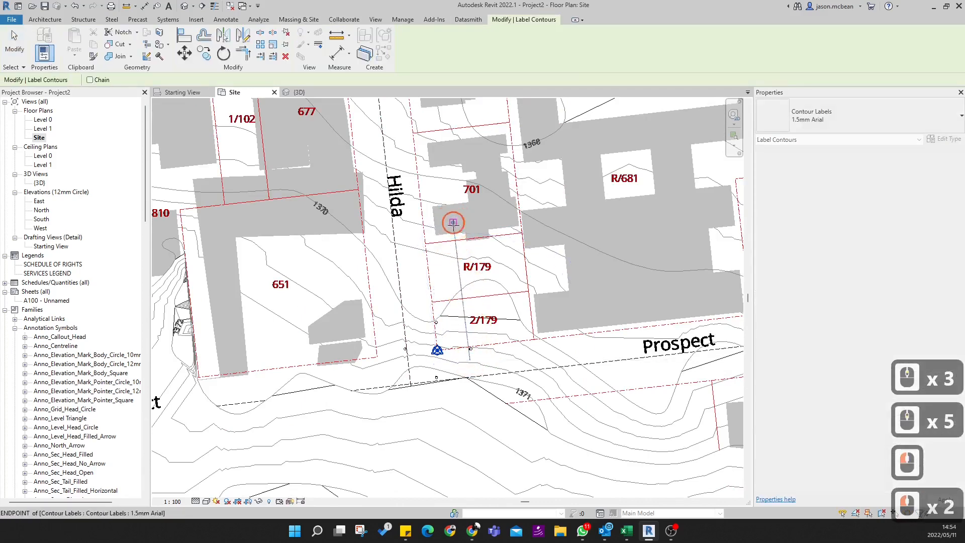
scroll(403, 302, "up", 12)
key("Escape")
- Inspect the contour labels along the new label line at plot 2/179
scroll(458, 322, "up", 4)
key("Escape")
scroll(458, 322, "up", 1)
key("Escape")
scroll(458, 322, "up", 5)
scroll(459, 322, "down", 7)
middle_click_drag(499, 402, 488, 228)
scroll(475, 276, "up", 4)
key("Escape")
scroll(475, 274, "up", 2)
left_click(454, 227)
scroll(457, 271, "down", 7)
key("Escape")
scroll(457, 273, "down", 5)
scroll(471, 304, "up", 6)
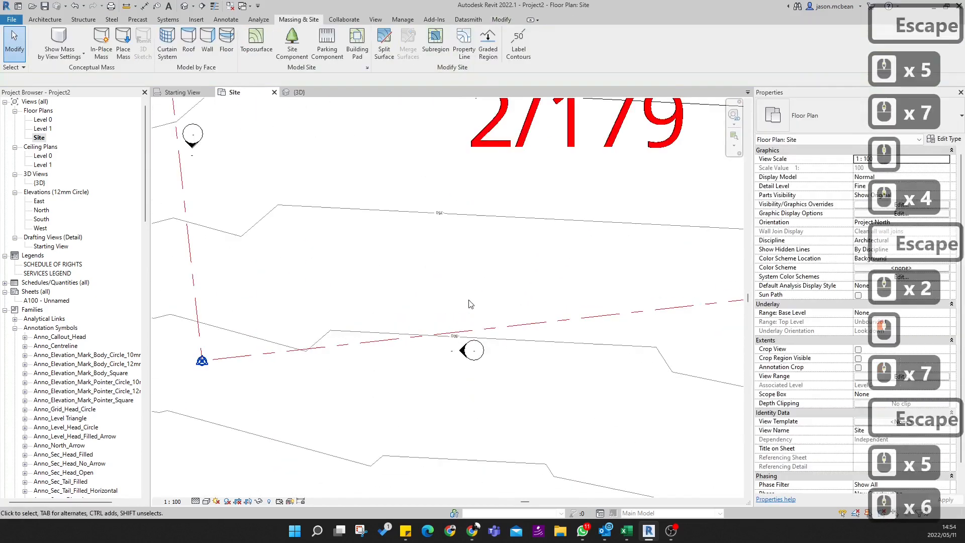
- Override the 1.5mm Arial contour label type's units format with meters rounded to 2 decimal places
left_click(439, 214)
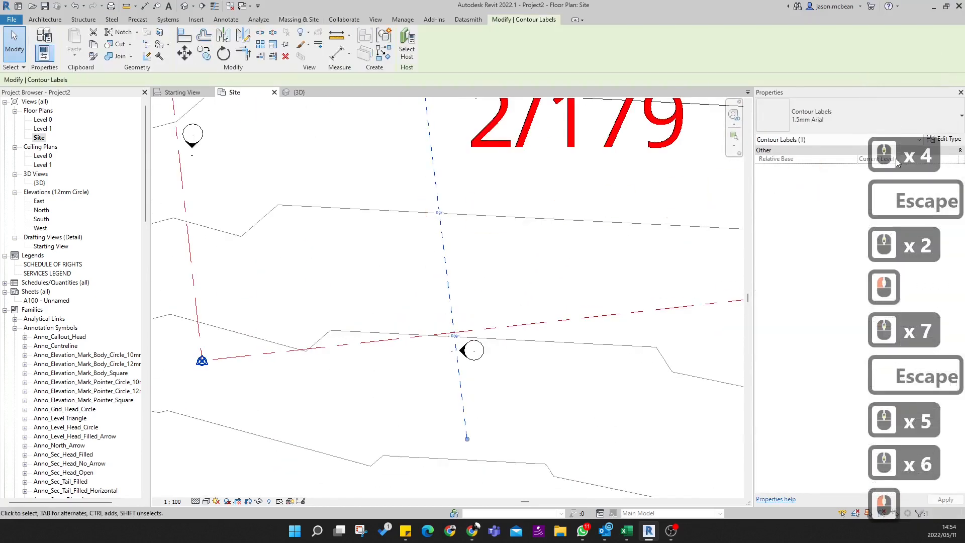
left_click(944, 139)
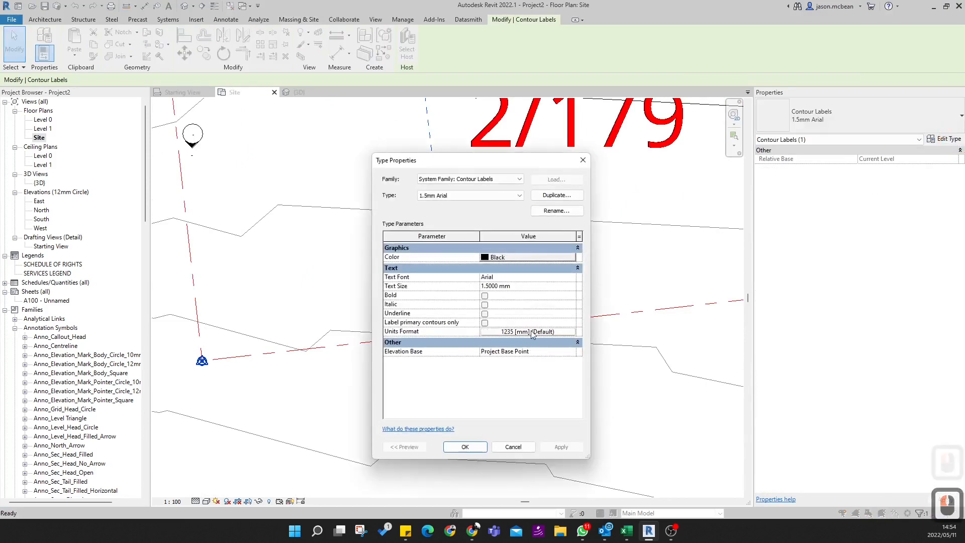
left_click(533, 333)
left_click(401, 283)
left_click(408, 242)
left_click(485, 256)
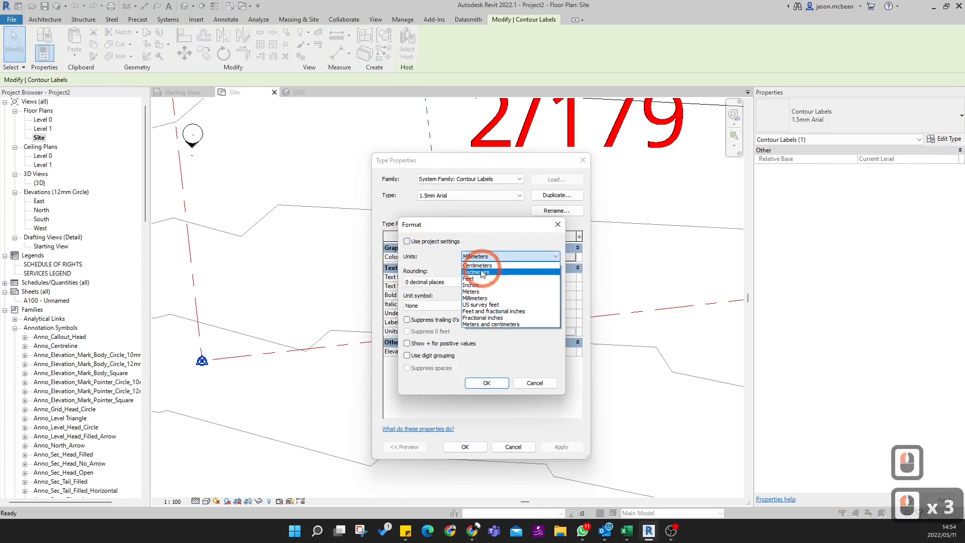
left_click(471, 292)
left_click(452, 282)
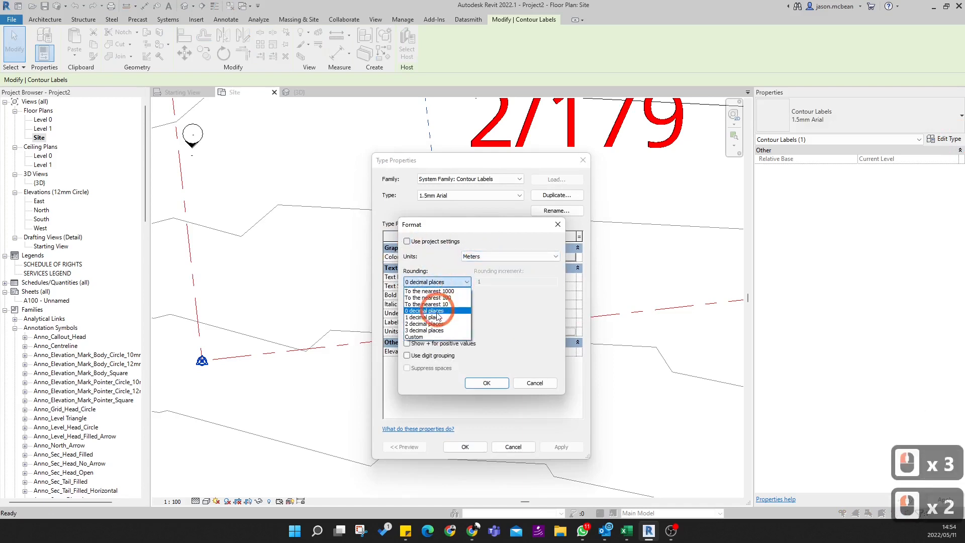
left_click(432, 323)
left_click(486, 383)
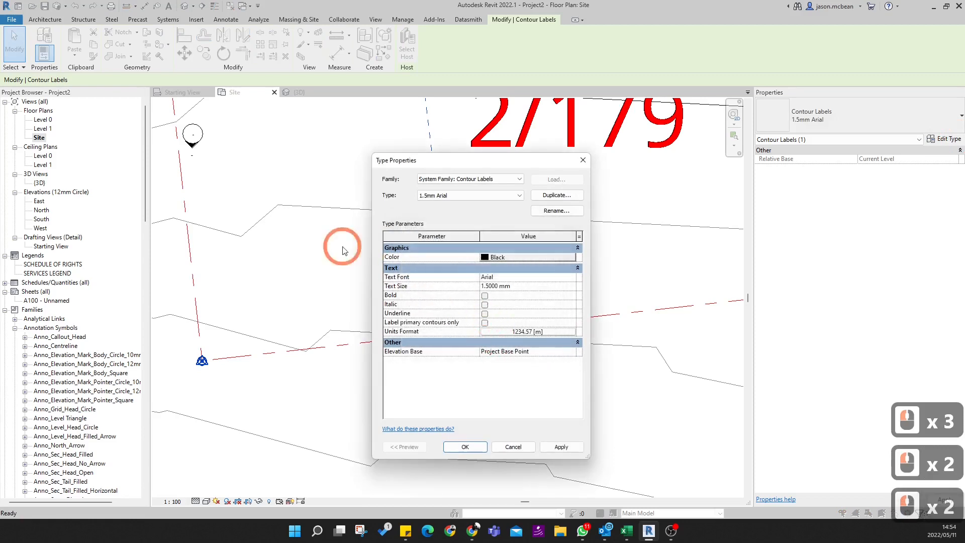
- Set the contour label type's elevation base to Survey Point
left_click(575, 354)
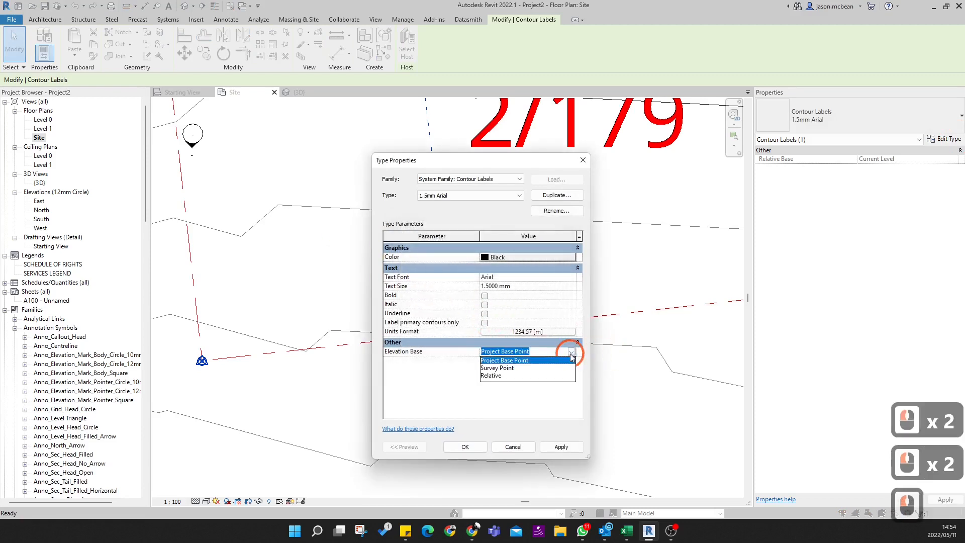
left_click(508, 367)
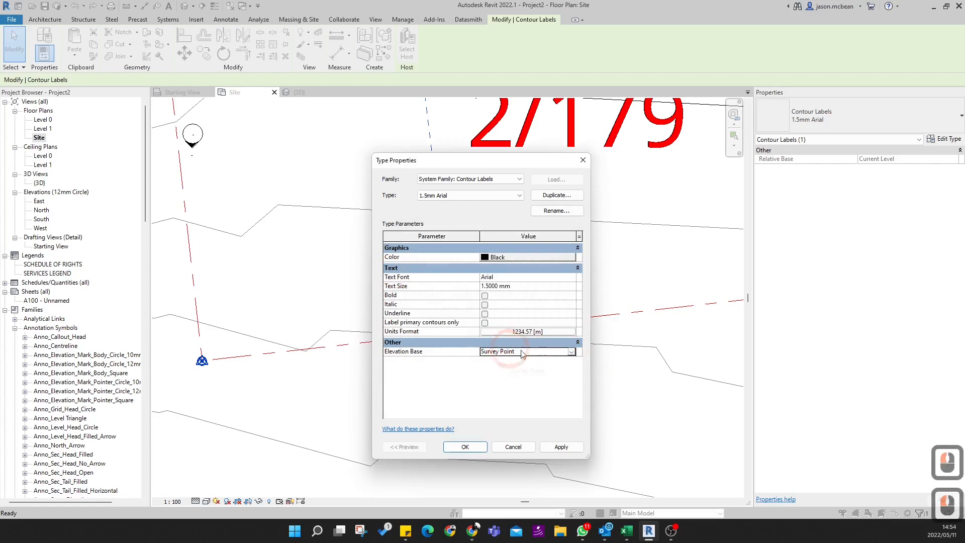
left_click(571, 352)
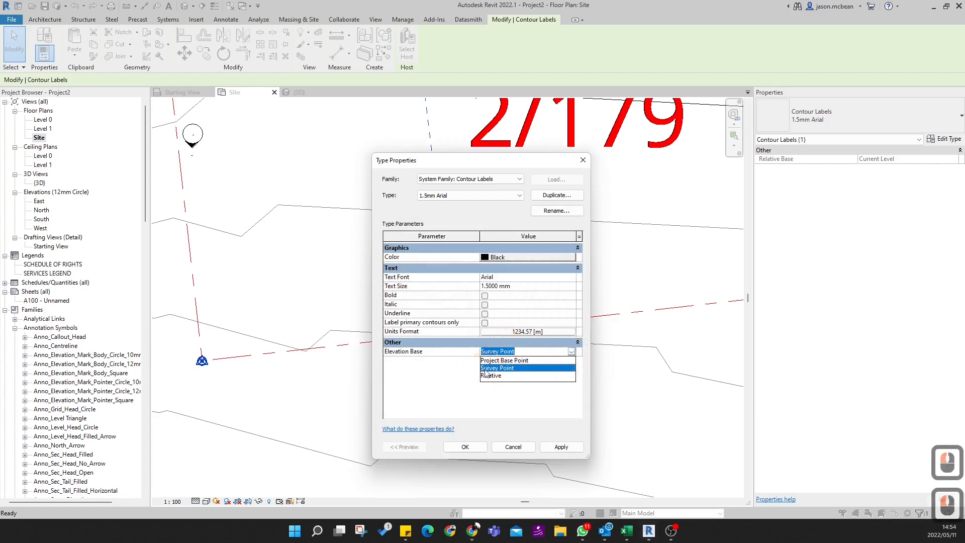
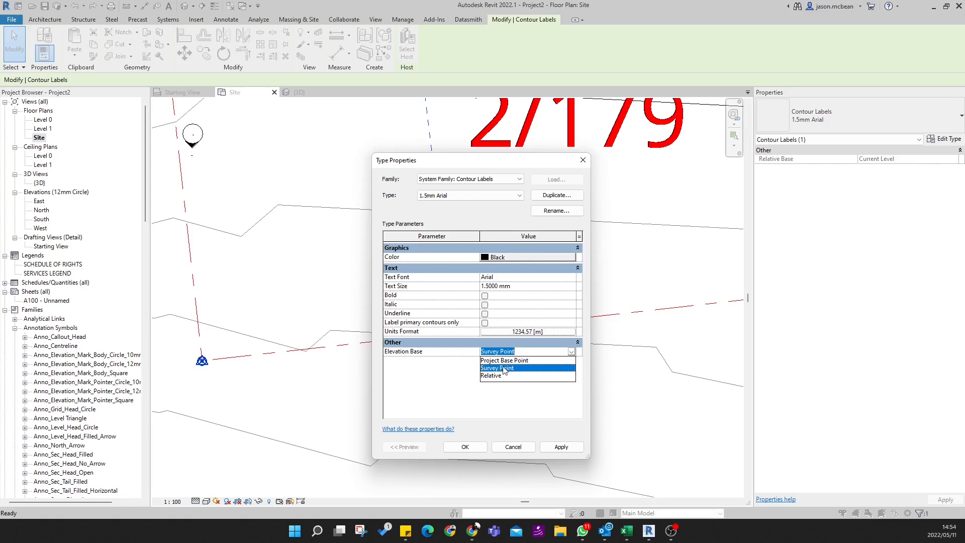
- Apply the Survey Point elevation base to the contour labels and close the type properties
left_click(572, 447)
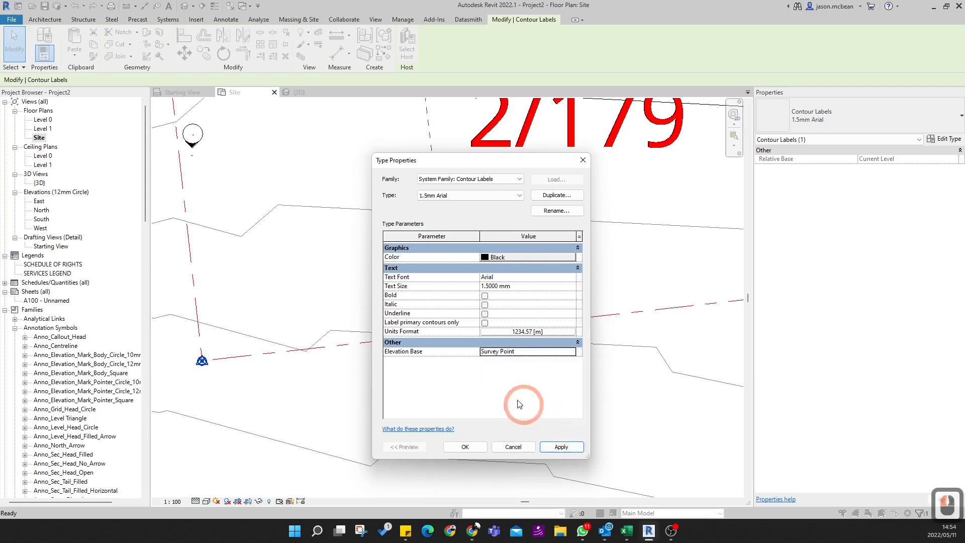
left_click(467, 446)
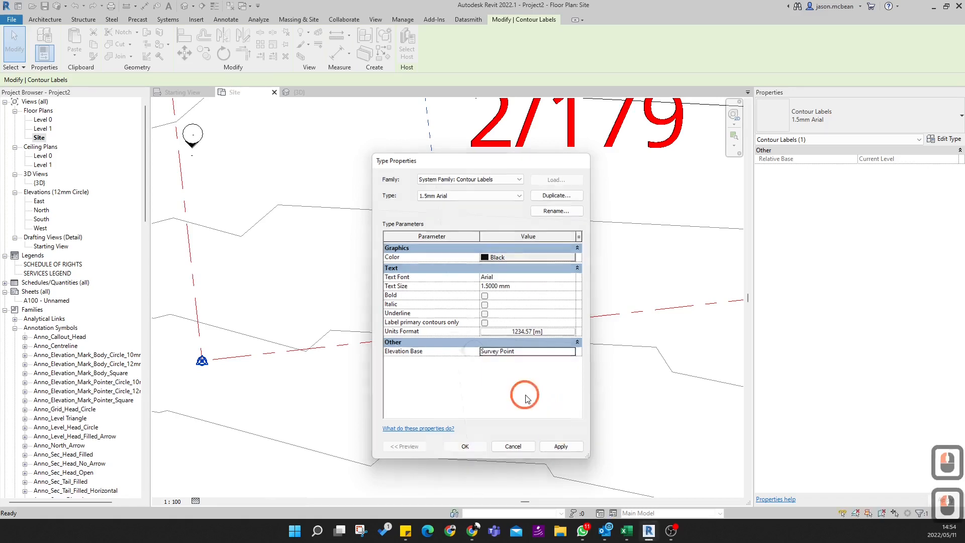
scroll(443, 316, "up", 10)
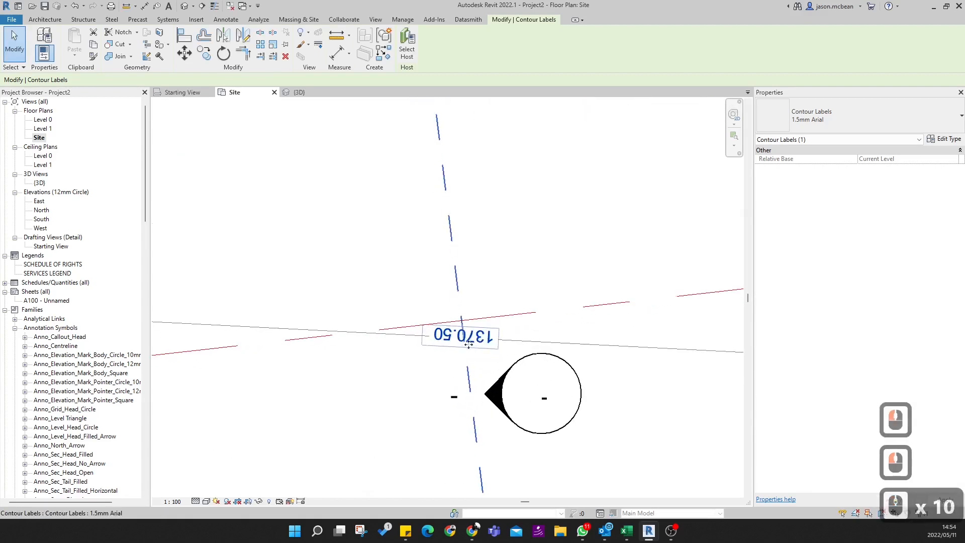
scroll(476, 355, "down", 10)
- Extend the south end of the contour label line across the next contours, past the dashed boundary below plot 2/179
middle_click_drag(507, 375, 487, 256)
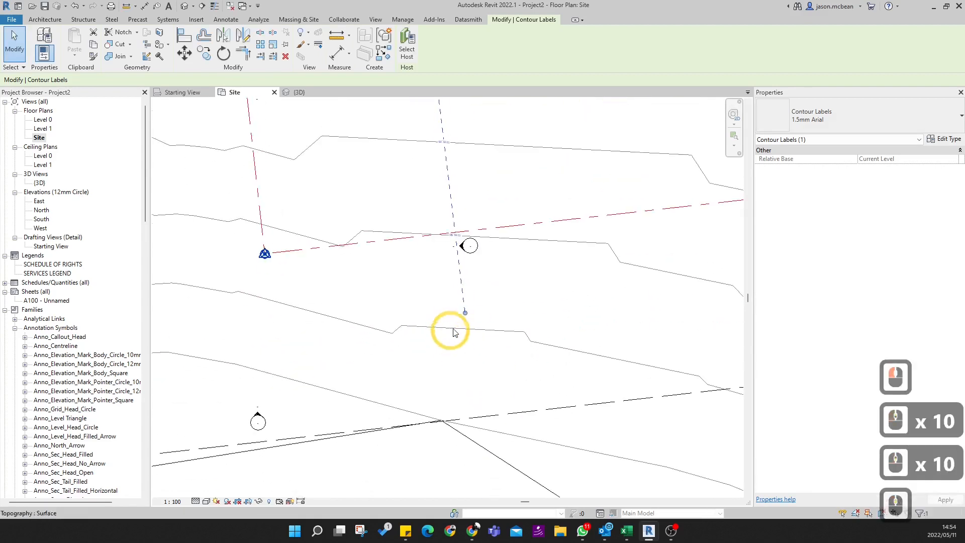
left_click_drag(465, 312, 481, 465)
scroll(485, 457, "up", 6)
middle_click_drag(495, 457, 469, 282)
scroll(493, 383, "up", 4)
scroll(479, 313, "down", 18)
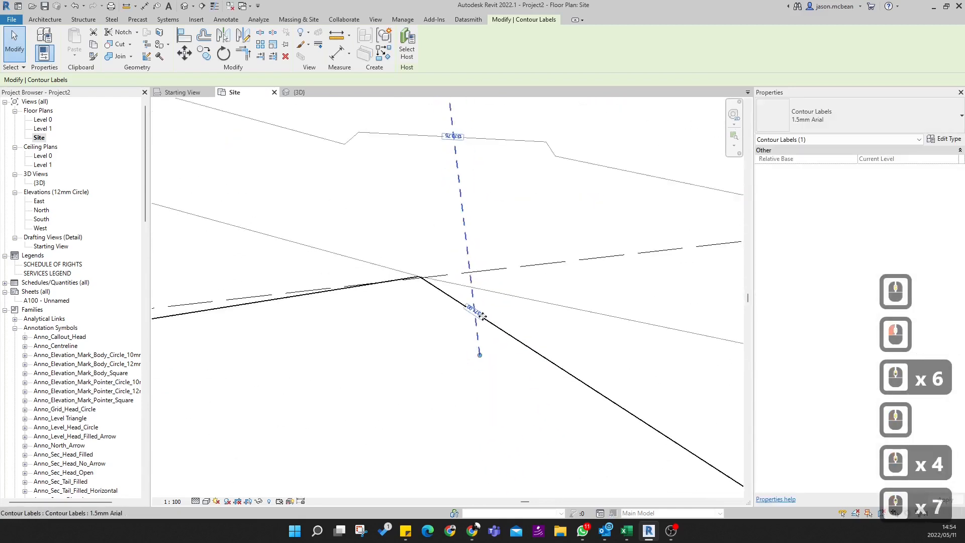
scroll(475, 251, "up", 17)
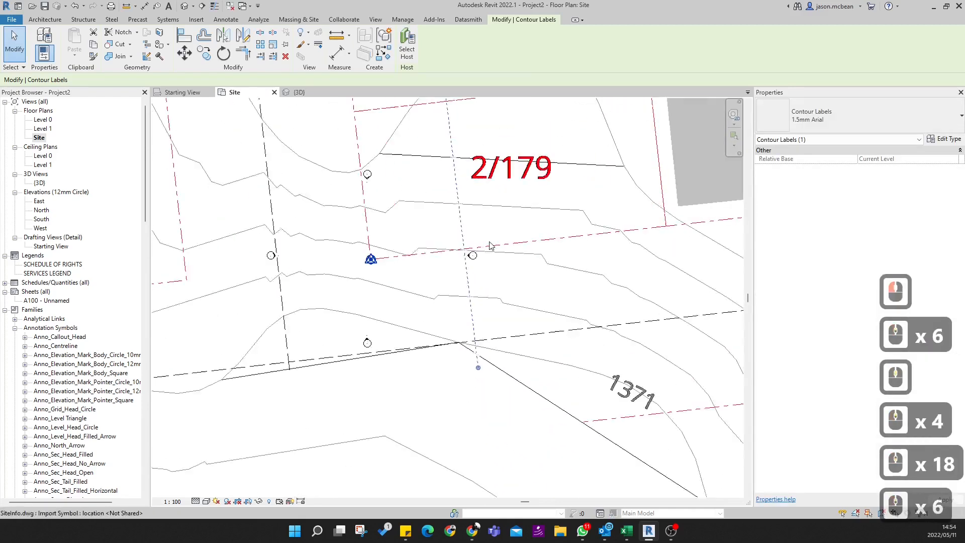
- Examine the contour labels at plot 2/179 and recheck the label type's units format and elevation base
middle_click_drag(477, 223, 548, 414)
scroll(548, 415, "down", 7)
middle_click_drag(496, 170, 504, 333)
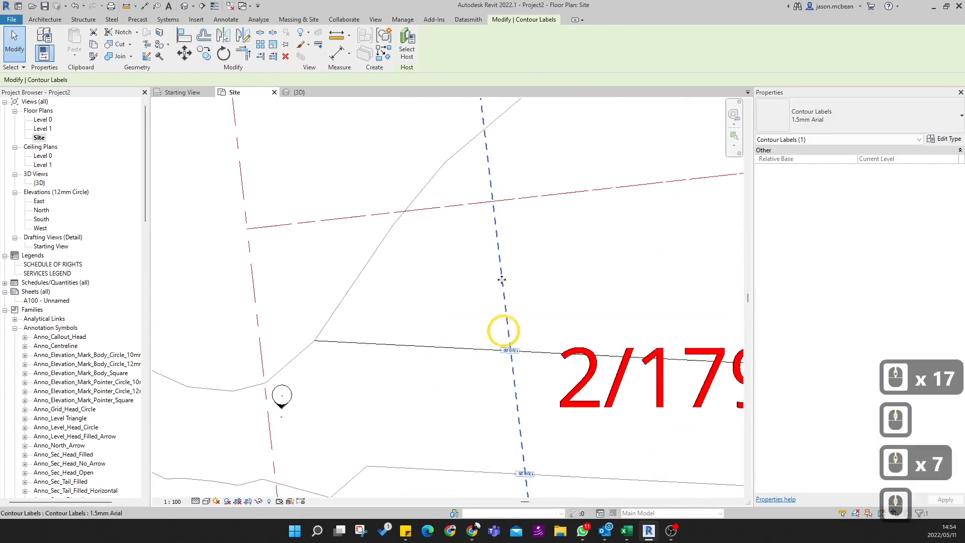
scroll(489, 195, "up", 1)
middle_click_drag(517, 411, 482, 300)
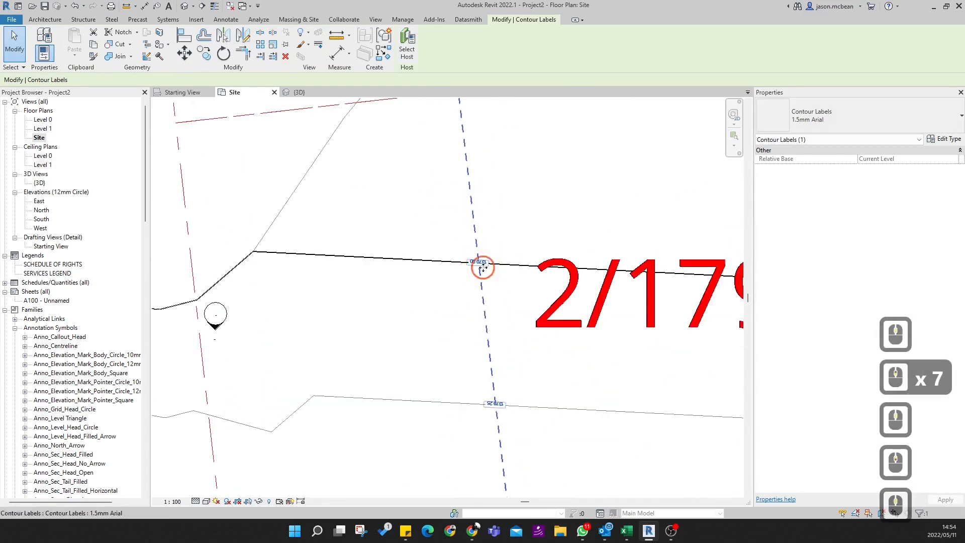
left_click(876, 179)
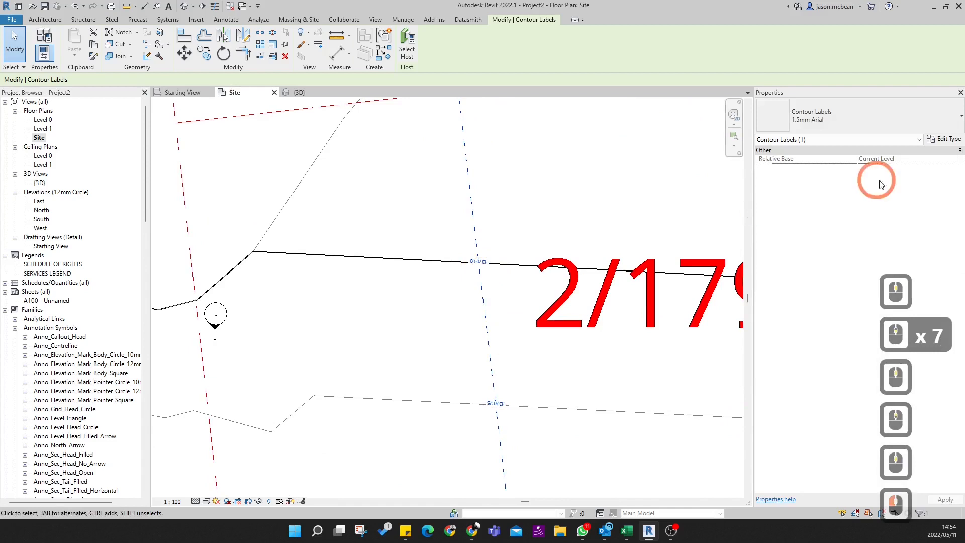
left_click(944, 139)
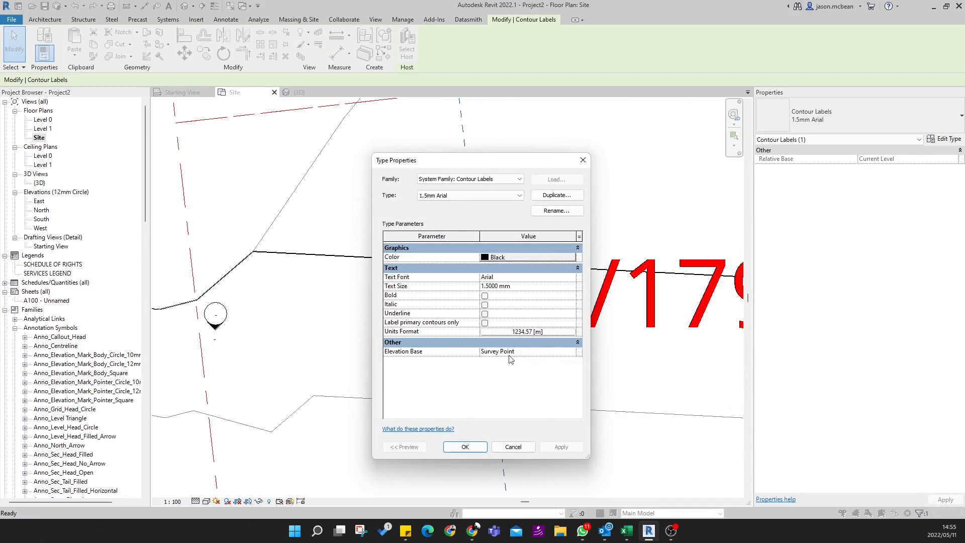
left_click(465, 447)
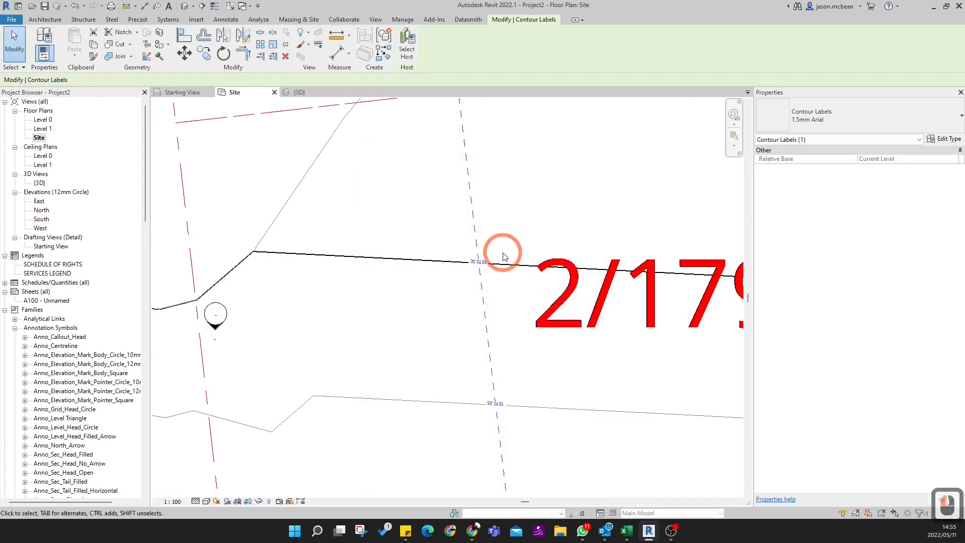
- Inspect the contour labels along the whole label line, from its extended south end up through plot 2/179
scroll(502, 255, "down", 5)
middle_click_drag(549, 403, 535, 305)
scroll(499, 447, "up", 13)
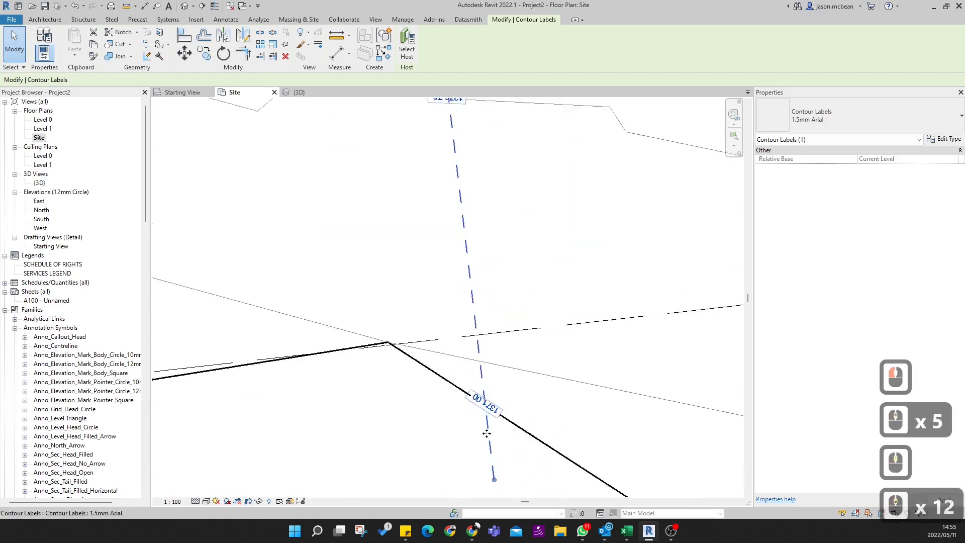
scroll(481, 393, "up", 2)
scroll(481, 393, "down", 9)
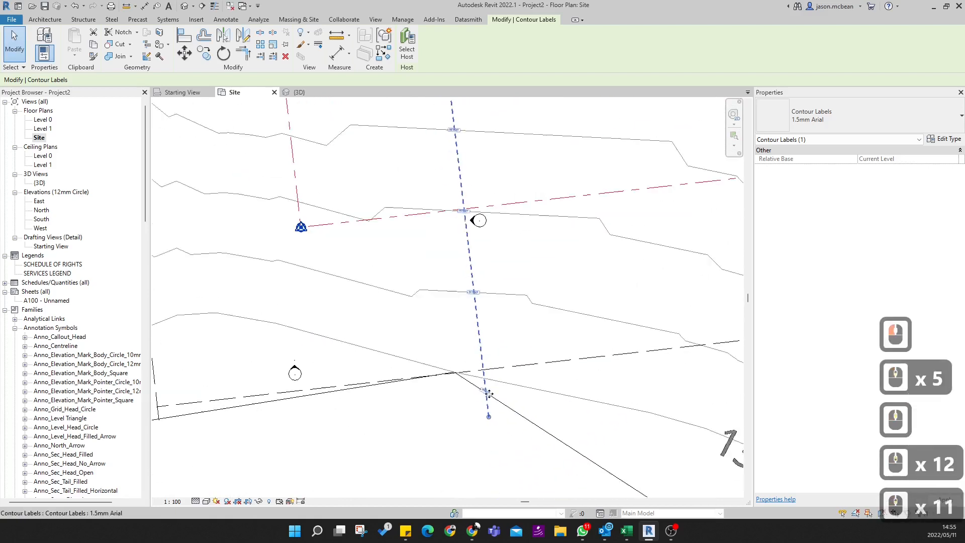
middle_click_drag(459, 320, 472, 475)
scroll(459, 269, "up", 10)
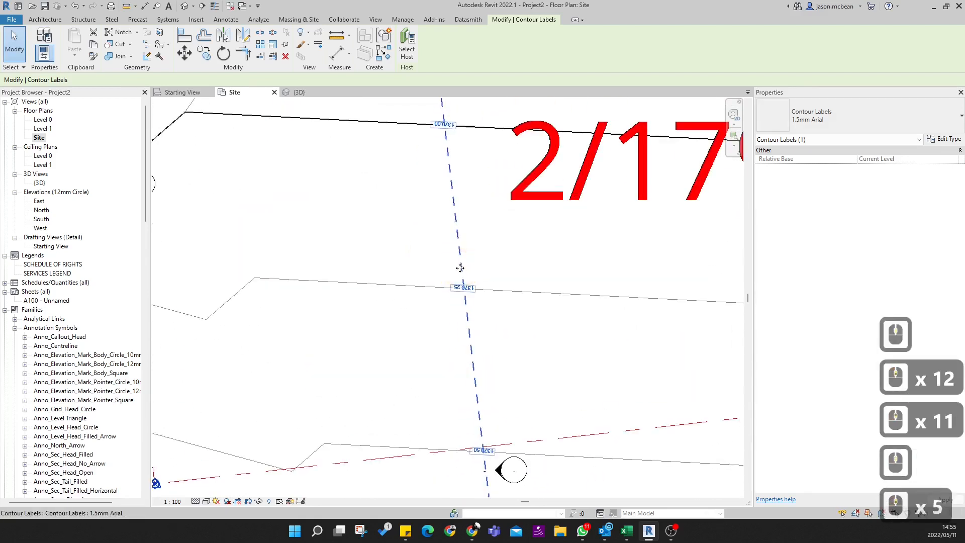
middle_click_drag(459, 269, 506, 440)
scroll(507, 335, "down", 10)
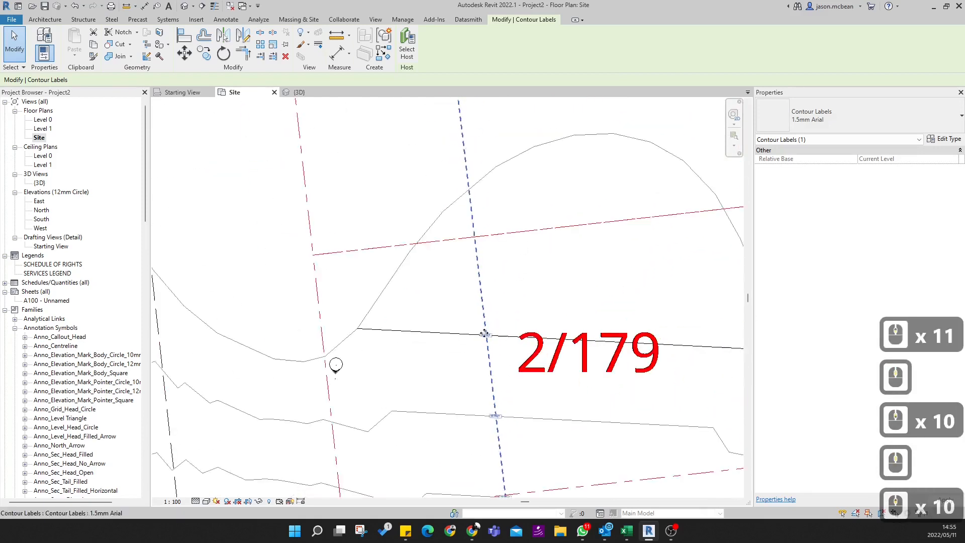
scroll(416, 387, "up", 9)
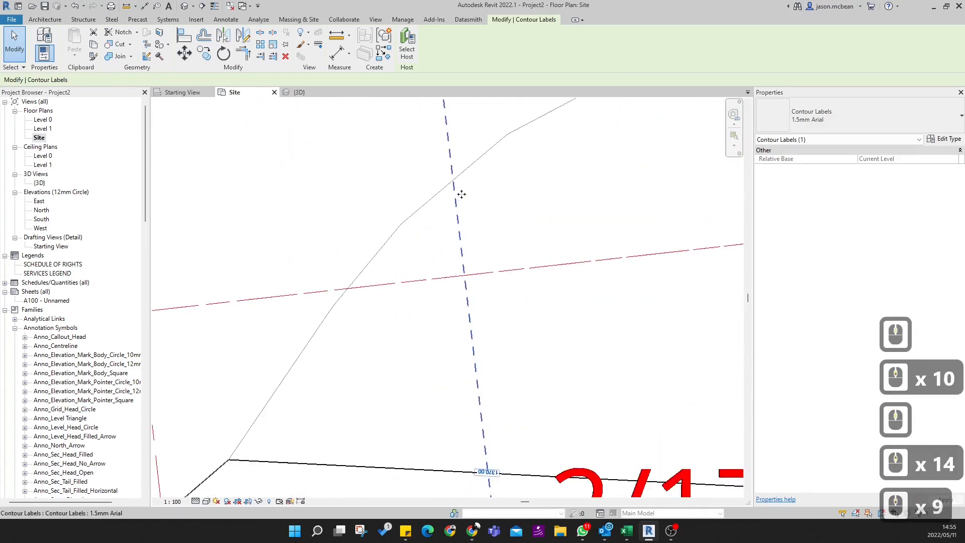
scroll(436, 308, "down", 10)
scroll(414, 198, "up", 10)
scroll(446, 338, "down", 12)
scroll(438, 294, "down", 4)
scroll(422, 324, "up", 11)
key("Escape")
key("Escape")
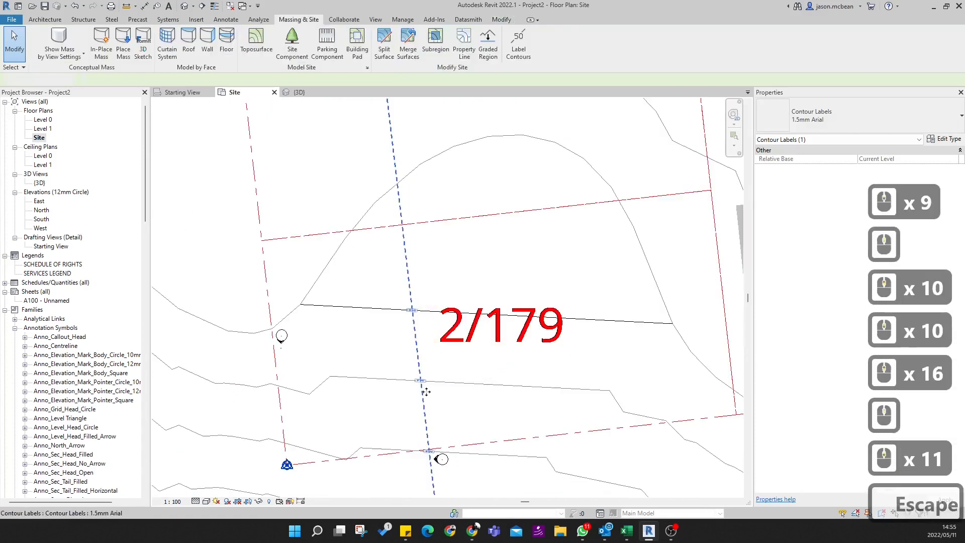
middle_click_drag(511, 424, 511, 346)
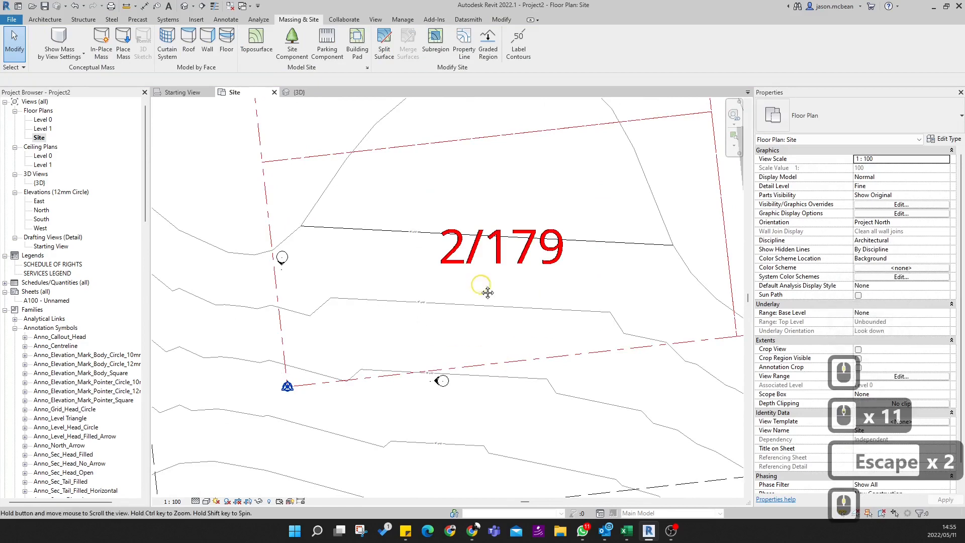
middle_click_drag(487, 291, 438, 313)
left_click(321, 280)
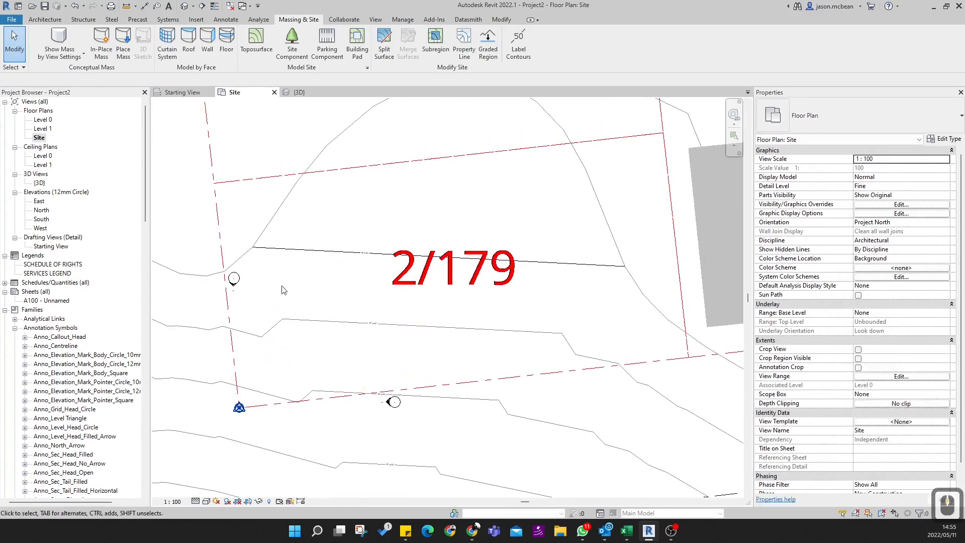
middle_click_drag(355, 314, 391, 312)
left_click(452, 122)
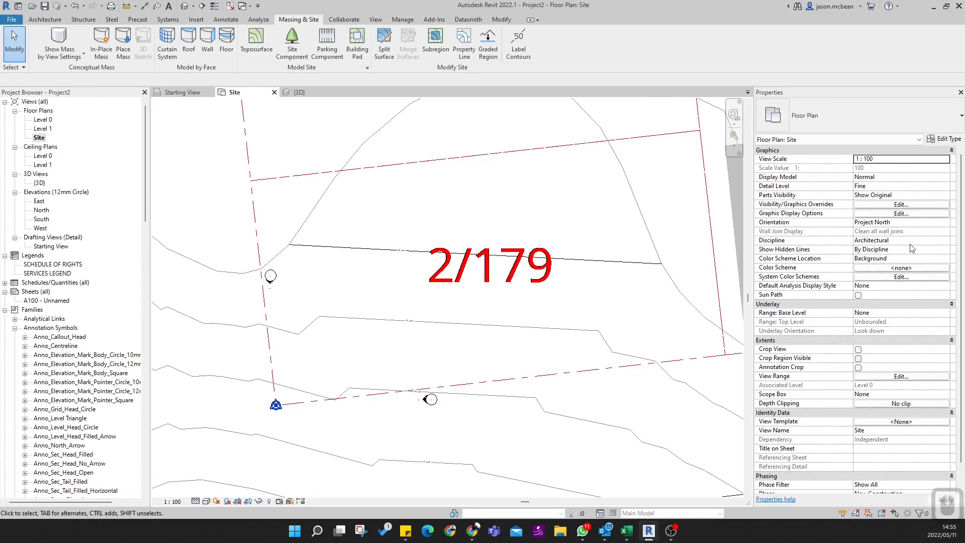
- Review the Site plan's orientation options, Project North and True North, leaving Project North selected
left_click(945, 223)
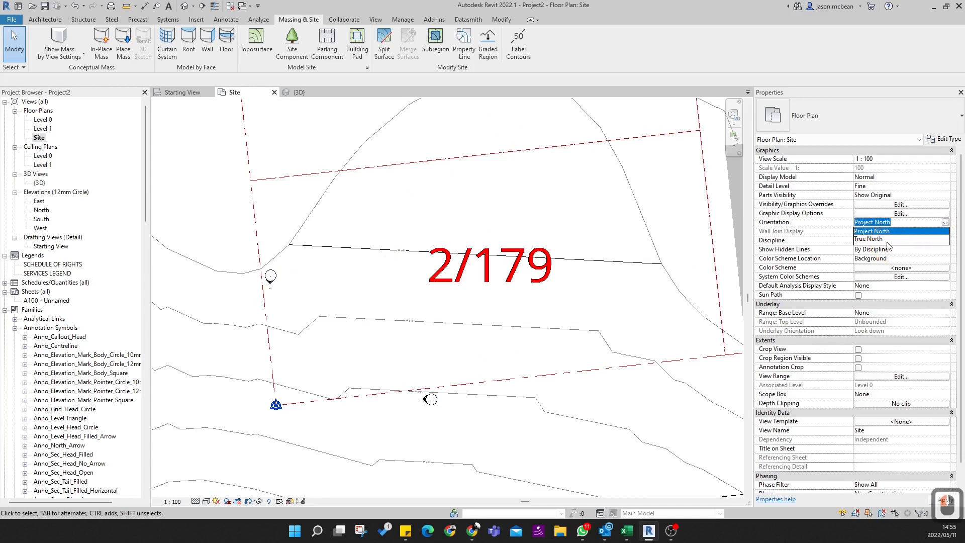
left_click(889, 245)
left_click(946, 223)
left_click(946, 224)
left_click(945, 223)
left_click(870, 235)
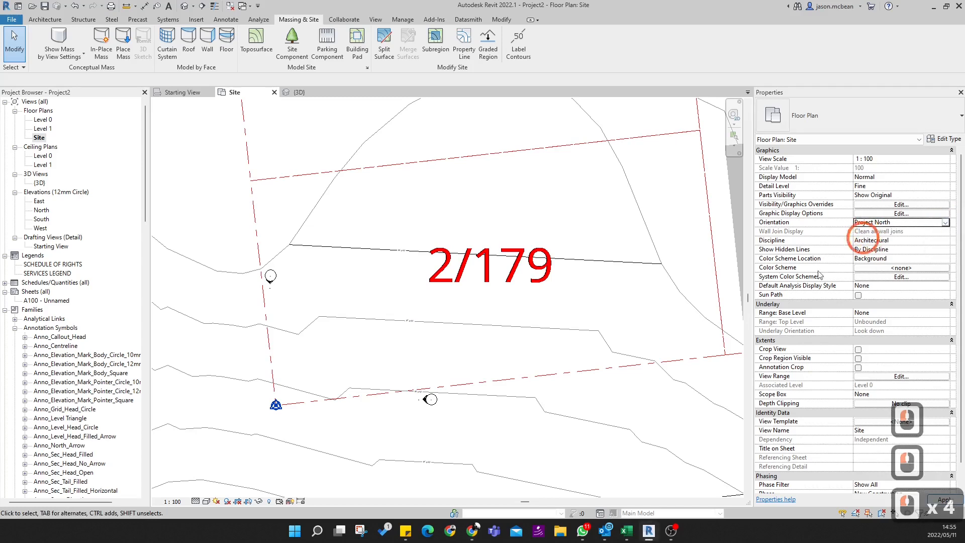
- Create a reference plane by picking the red dashed west boundary line of plot 2/179 in the linked site drawing
scroll(450, 323, "down", 4)
scroll(360, 306, "up", 4)
middle_click_drag(430, 304, 417, 304)
left_click(57, 21)
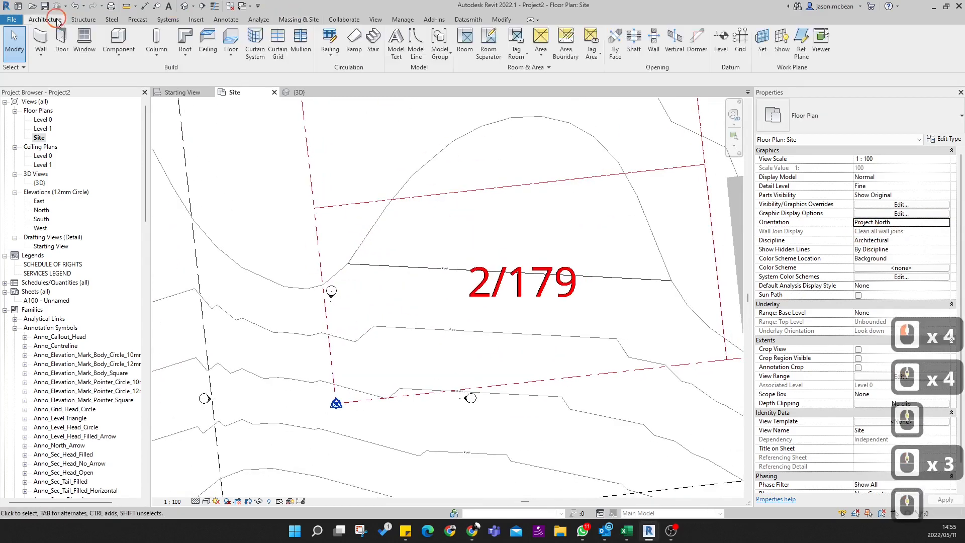
left_click(803, 44)
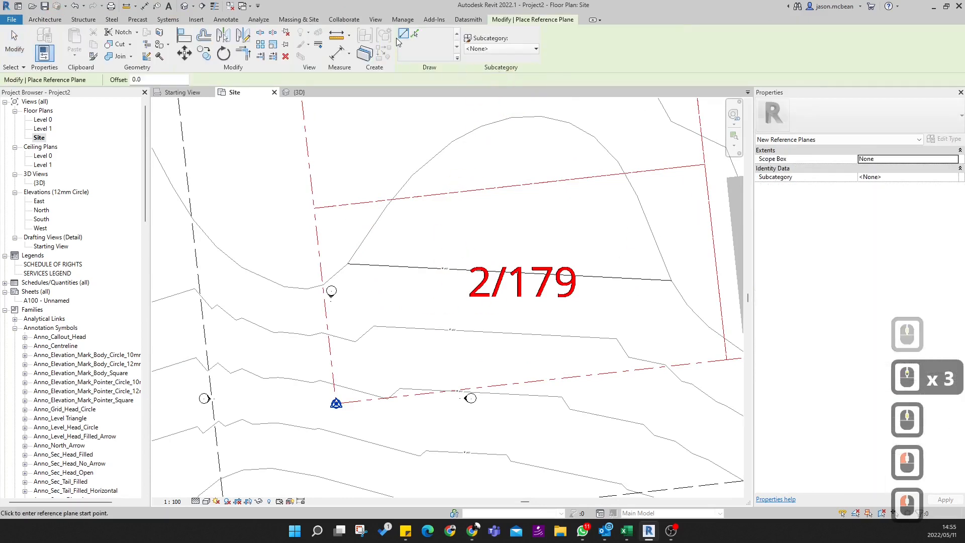
left_click(420, 33)
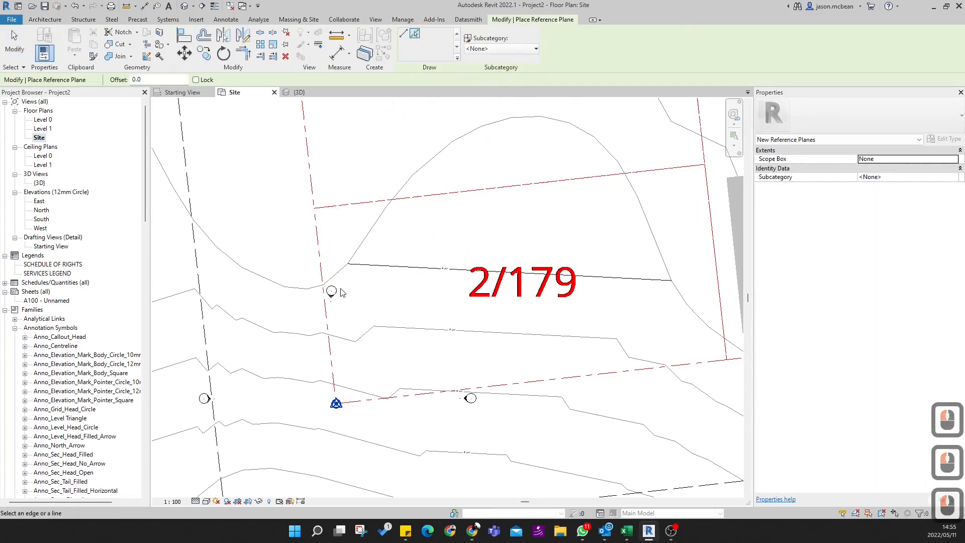
left_click(331, 323)
key("Escape")
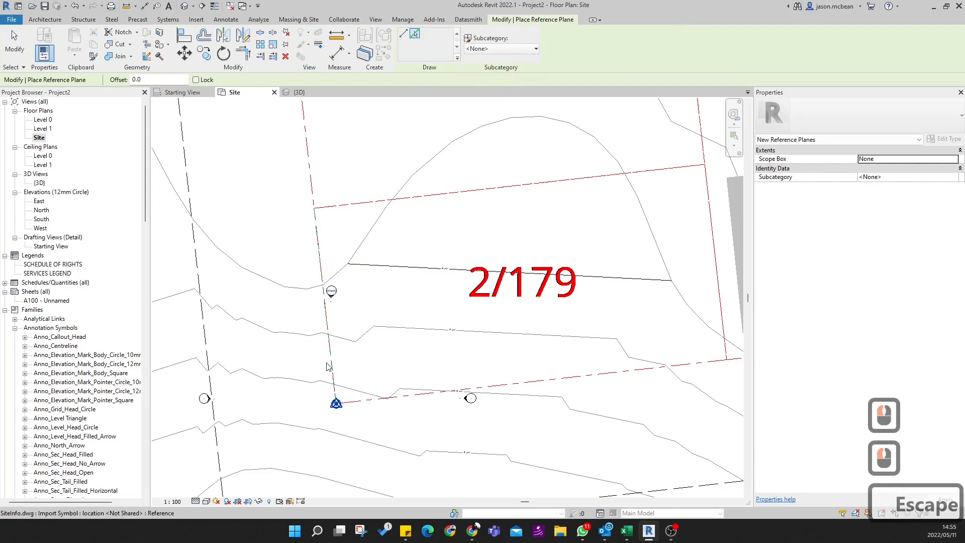
left_click(322, 384)
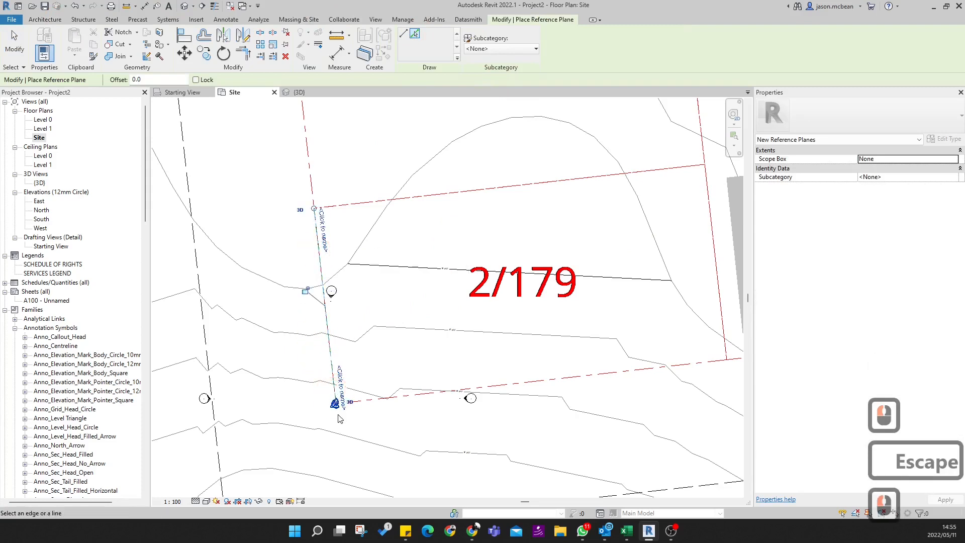
- Stretch the south end of the boundary reference plane slightly past the survey point at the plot corner
scroll(329, 387, "up", 19)
scroll(330, 410, "up", 20)
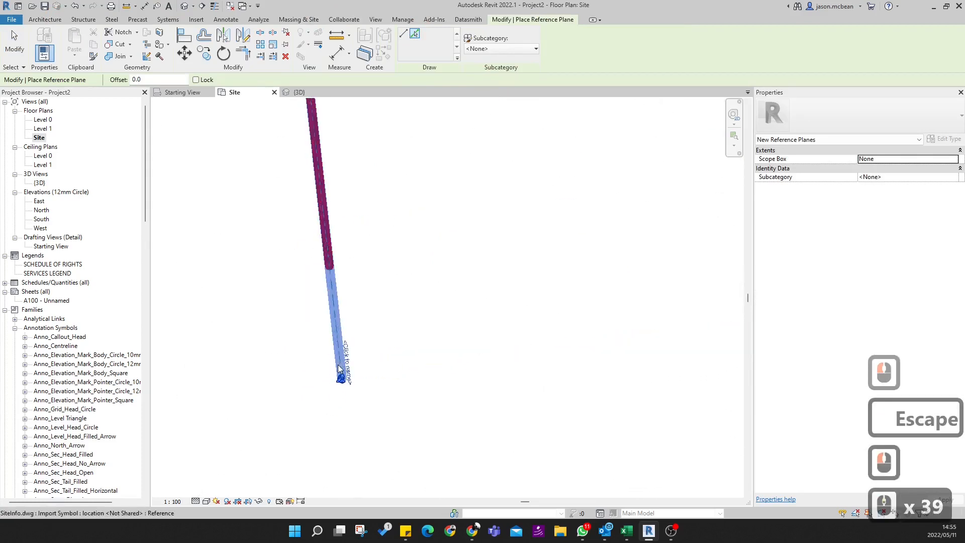
left_click(351, 470)
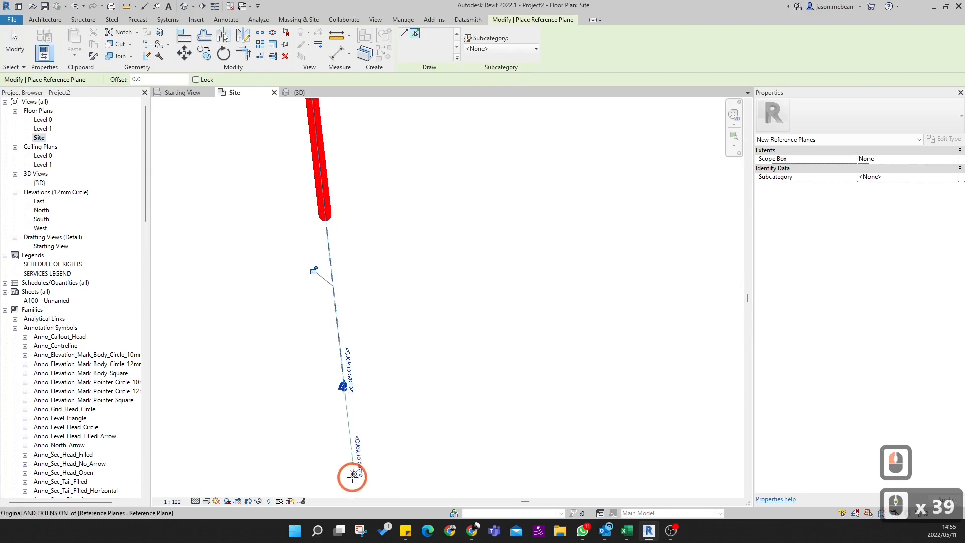
scroll(452, 372, "down", 13)
key("Escape")
key("Escape")
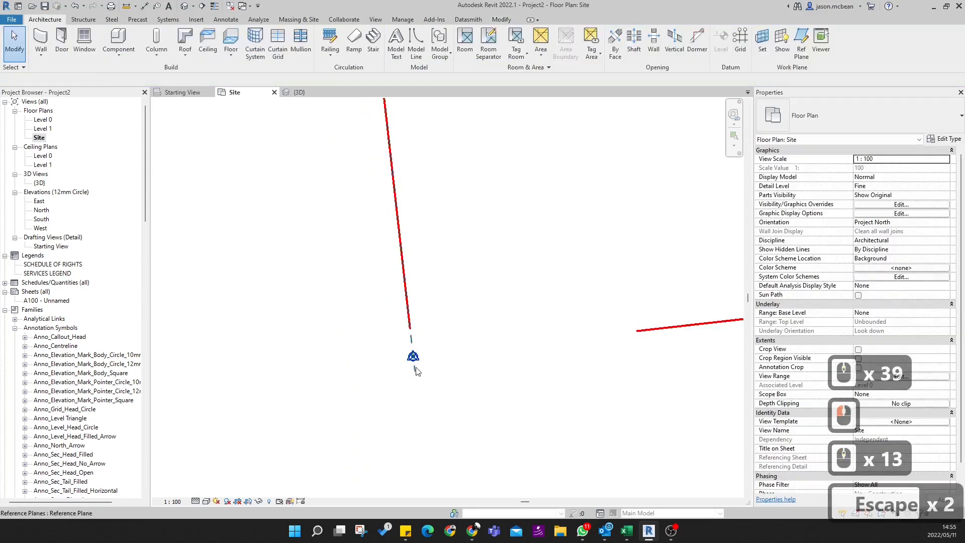
- Select the boundary reference plane and lengthen it farther south beyond the survey point
left_click(415, 372)
scroll(432, 433, "down", 9)
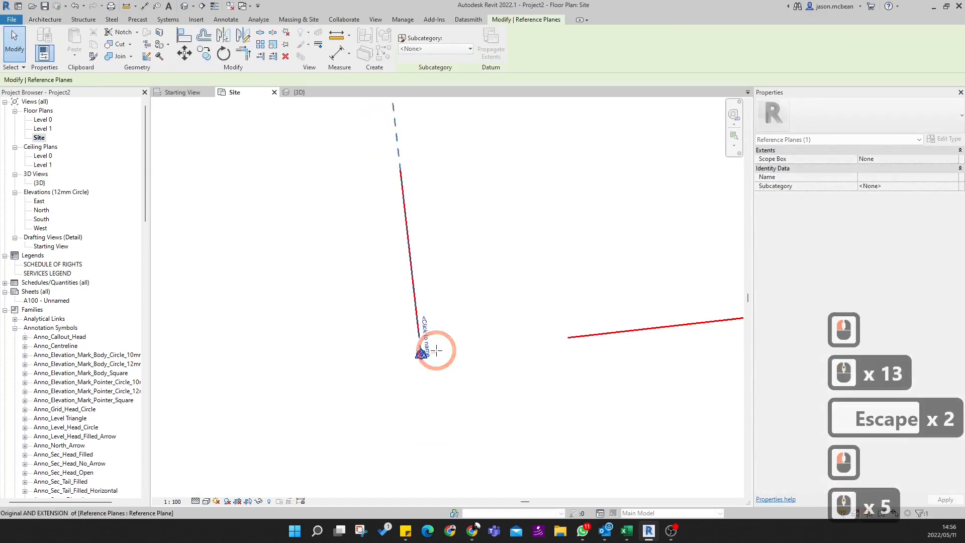
left_click_drag(464, 490, 464, 490)
scroll(481, 326, "down", 6)
middle_click_drag(511, 338, 387, 332)
key("Escape")
scroll(387, 373, "down", 3)
key("Escape")
scroll(381, 377, "down", 4)
middle_click_drag(393, 398, 360, 435)
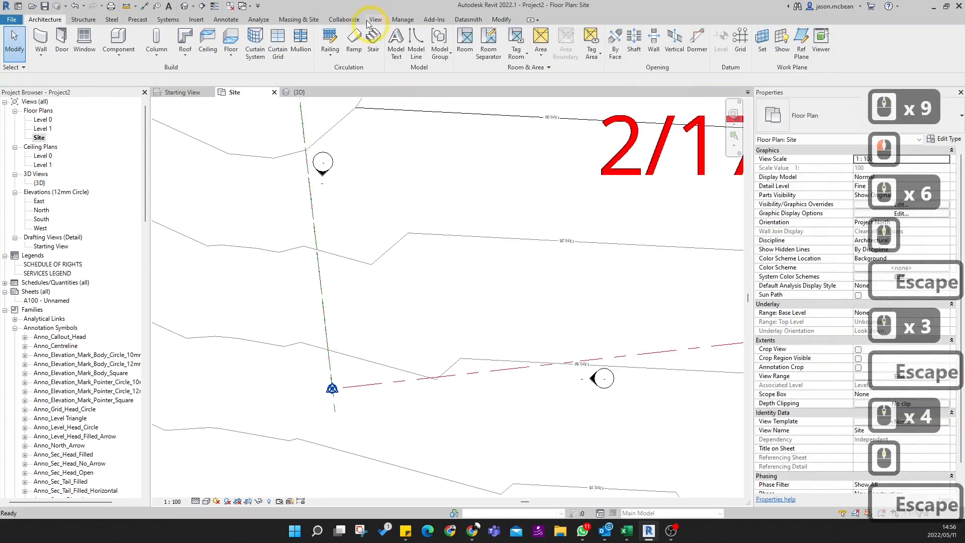
- Rotate Project North with the Align selected line or plane option, using the reference plane on plot 2/179's west boundary
left_click(300, 20)
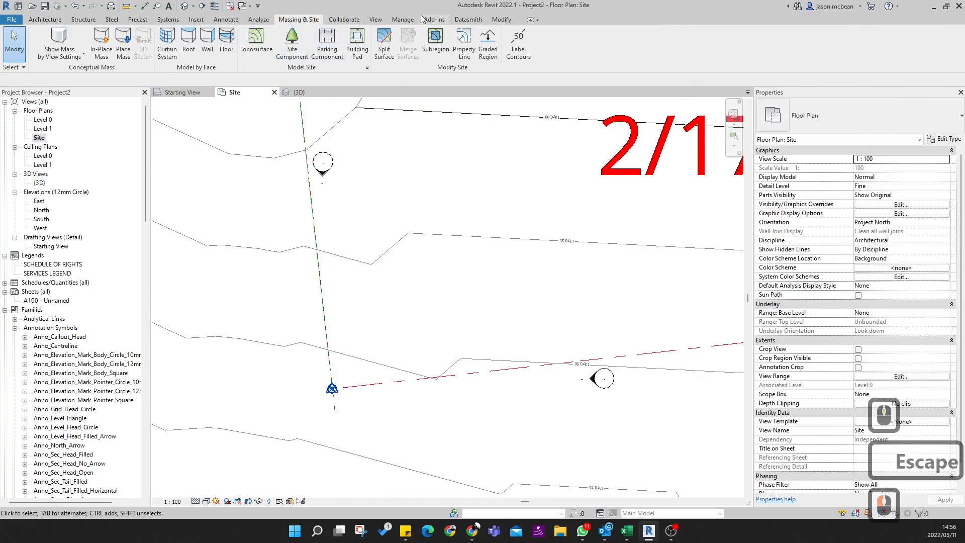
left_click(403, 20)
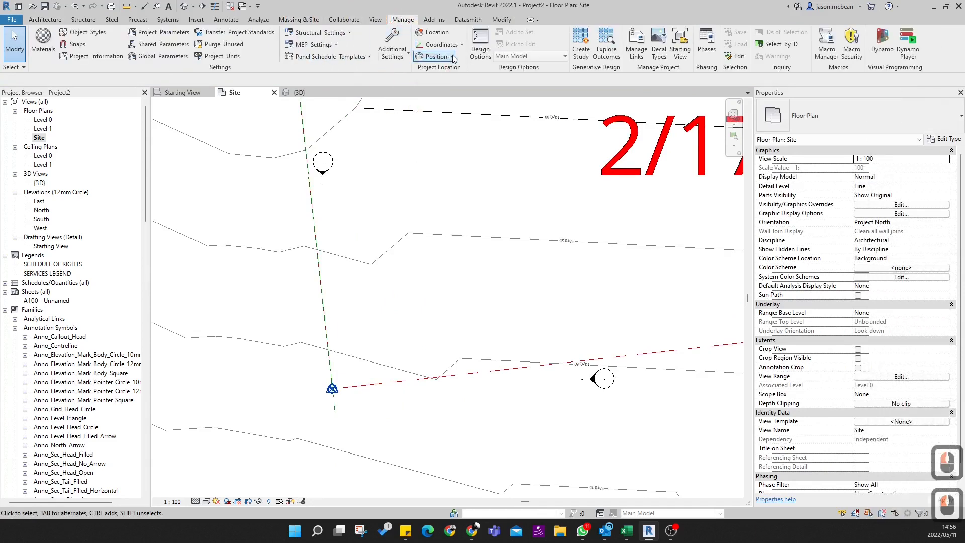
left_click(435, 56)
left_click(448, 133)
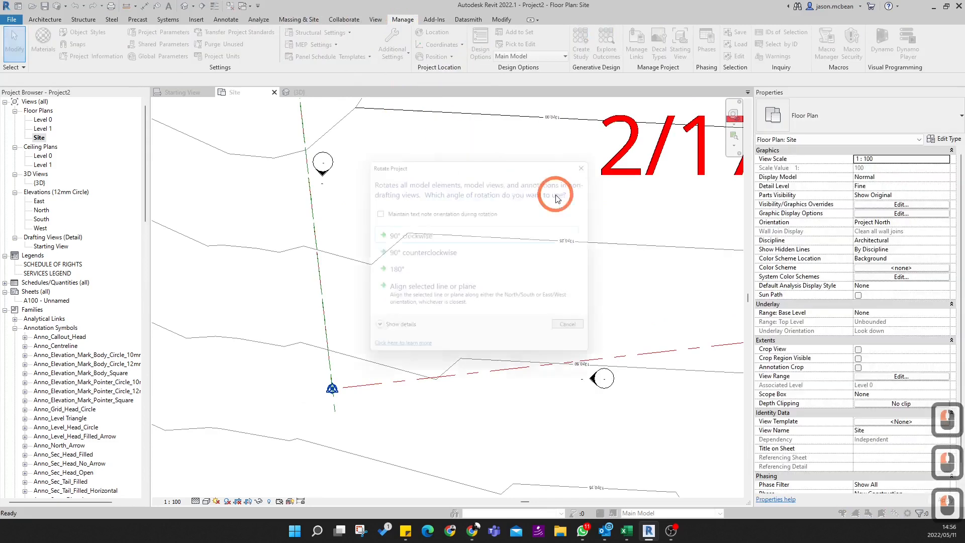
left_click(420, 299)
left_click(333, 411)
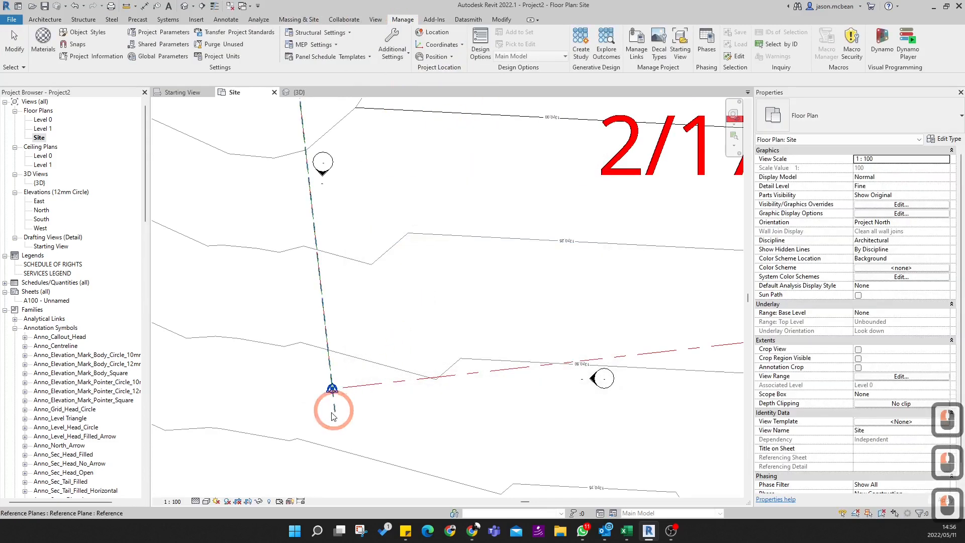
- Examine the plan around plot 2/179 and its neighbouring plots and streets, and dismiss the Rotate Project North message
scroll(516, 340, "down", 12)
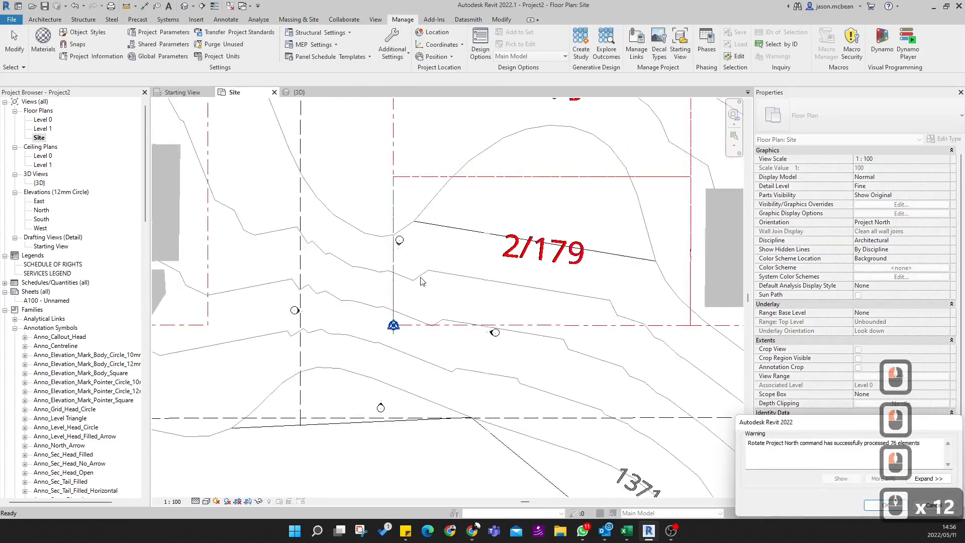
key("Escape")
scroll(523, 332, "down", 5)
scroll(528, 314, "up", 9)
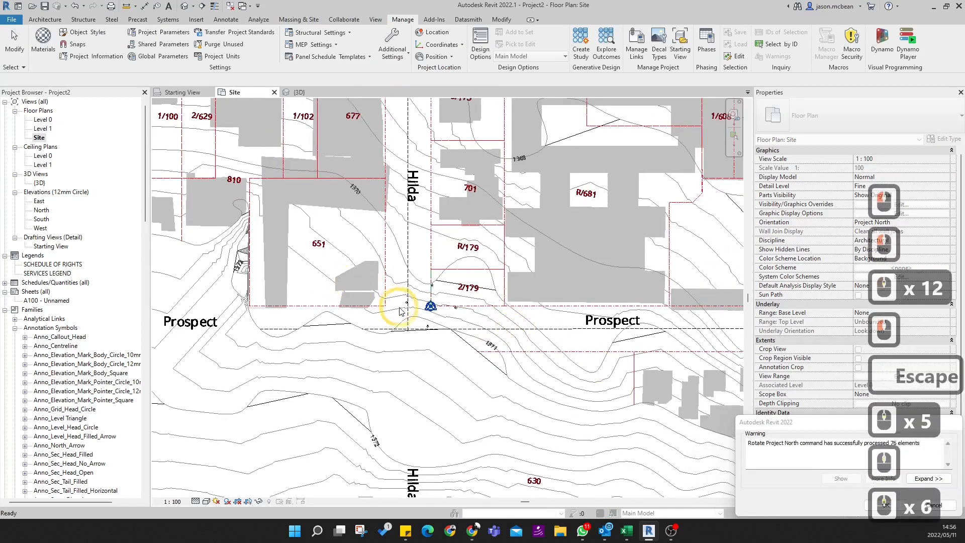
scroll(525, 316, "up", 2)
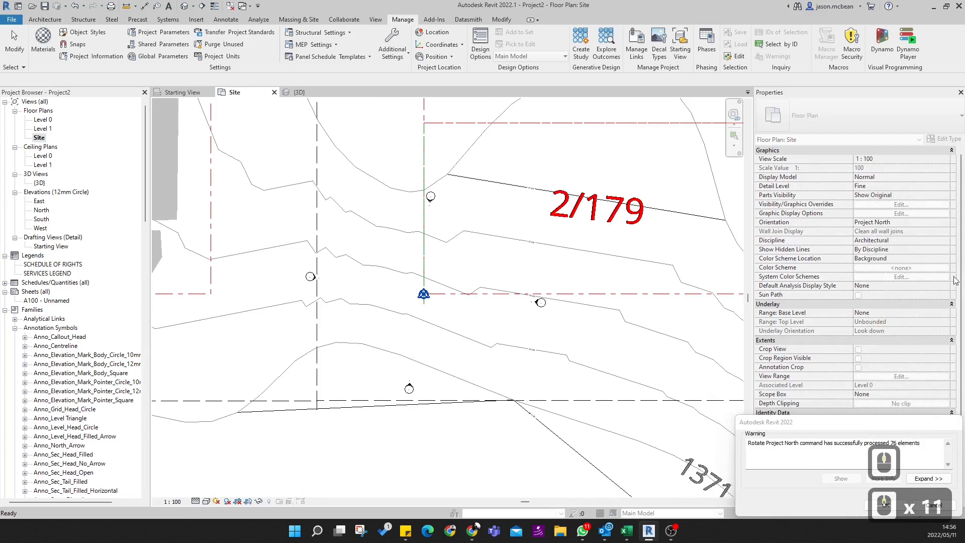
key("Escape")
key("Escape")
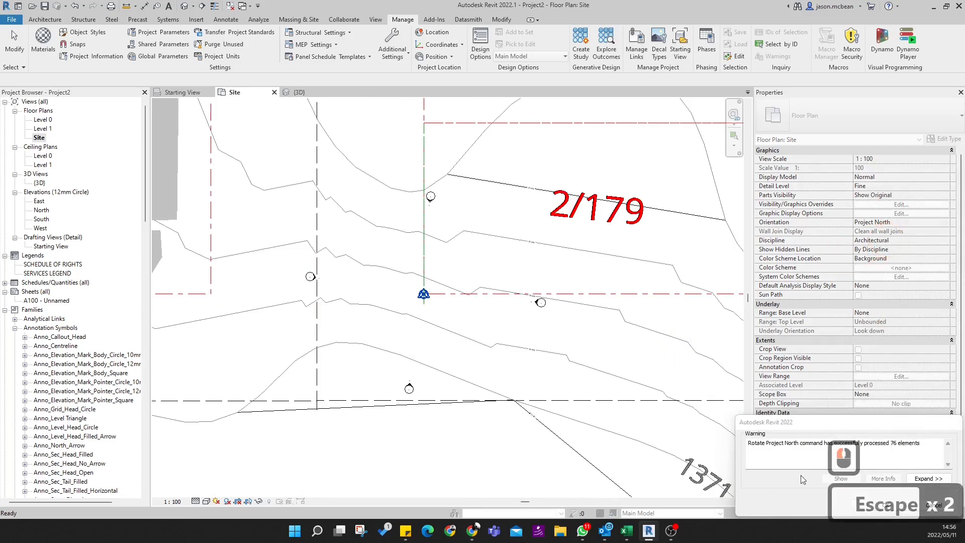
scroll(475, 267, "down", 5)
middle_click_drag(477, 278, 397, 362)
key("Escape")
scroll(510, 293, "up", 4)
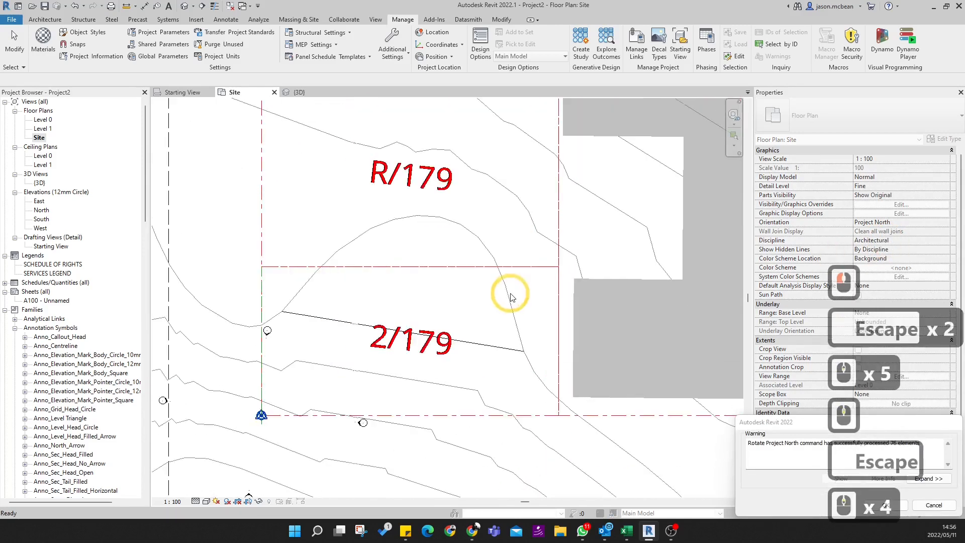
scroll(437, 303, "up", 3)
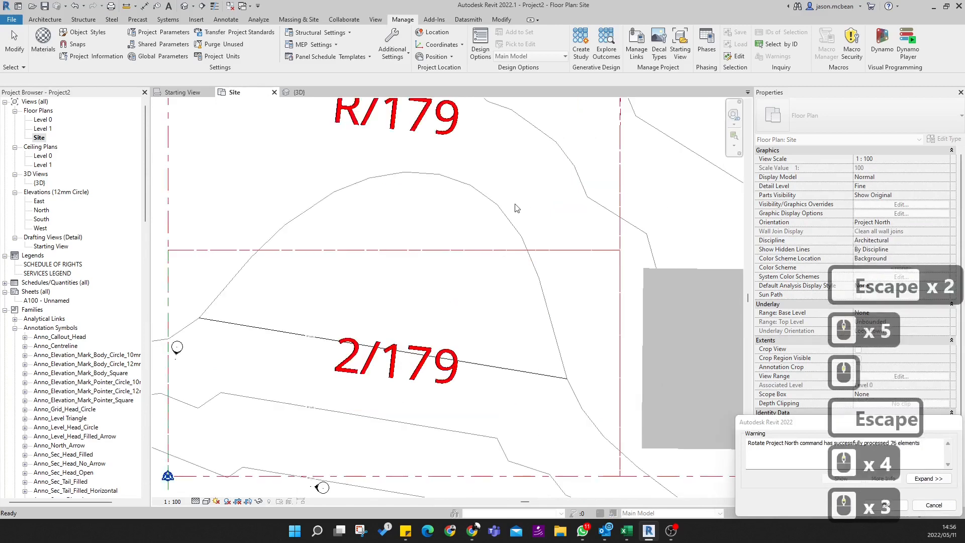
scroll(301, 250, "down", 8)
scroll(247, 317, "up", 5)
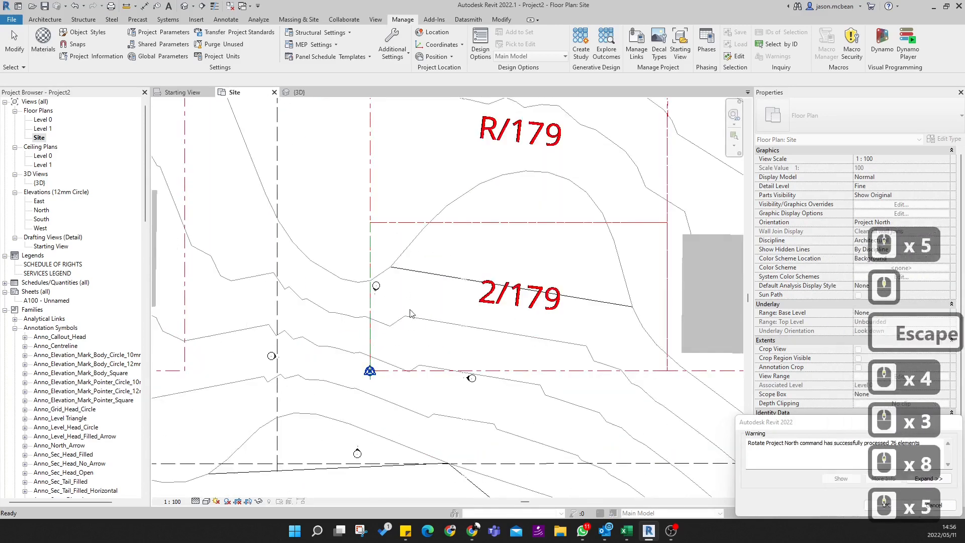
left_click_drag(787, 420, 479, 239)
left_click(577, 323)
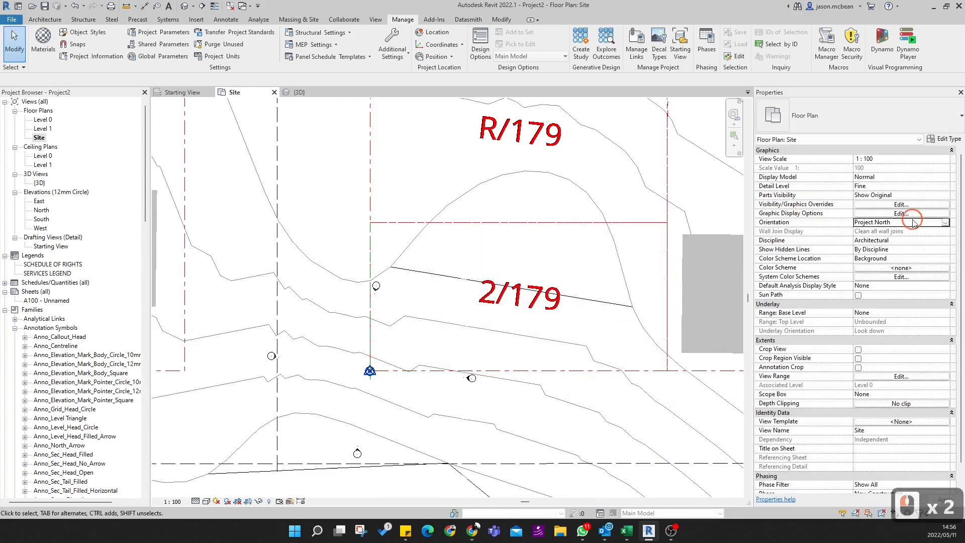
- Switch the Site plan's orientation to True North for comparison and return it to Project North
left_click(954, 225)
left_click(946, 224)
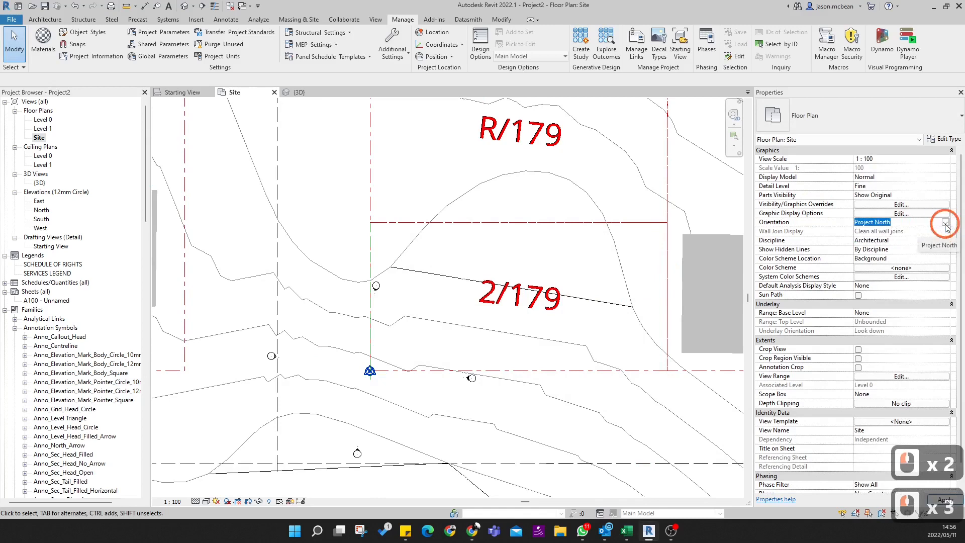
left_click(945, 225)
left_click(877, 239)
left_click(371, 323)
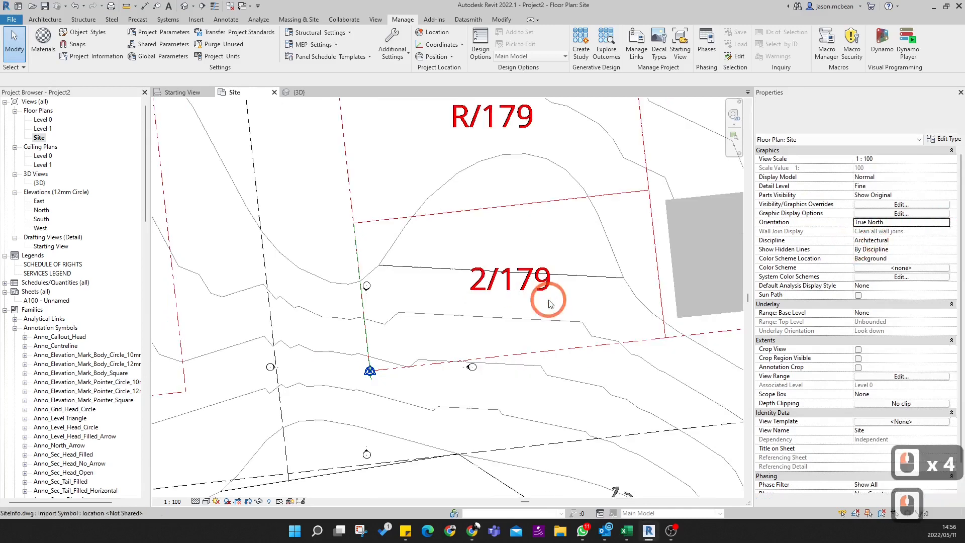
left_click(946, 224)
left_click(878, 231)
left_click(388, 345)
key("Escape")
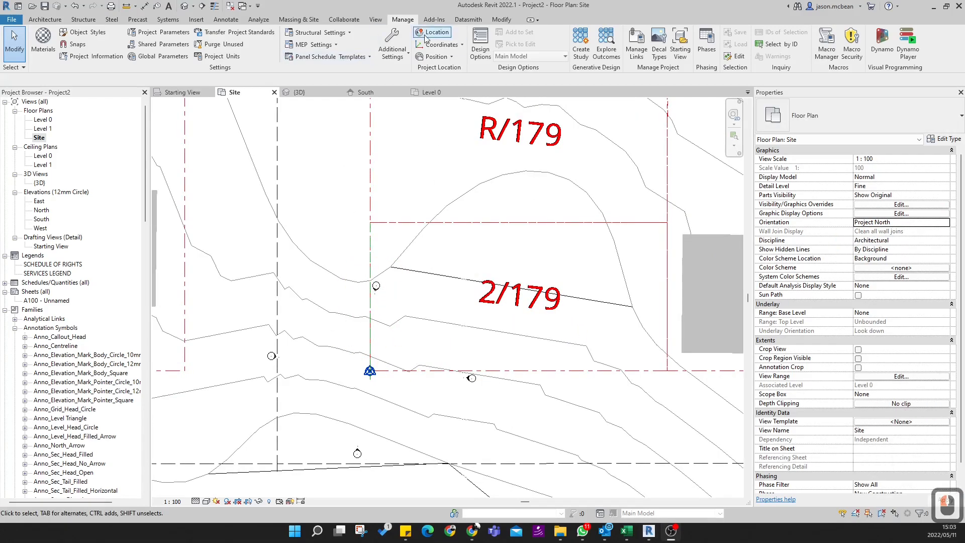
- Set the project address to Pretoria, Gauteng, South Africa in the project's location settings
left_click(430, 33)
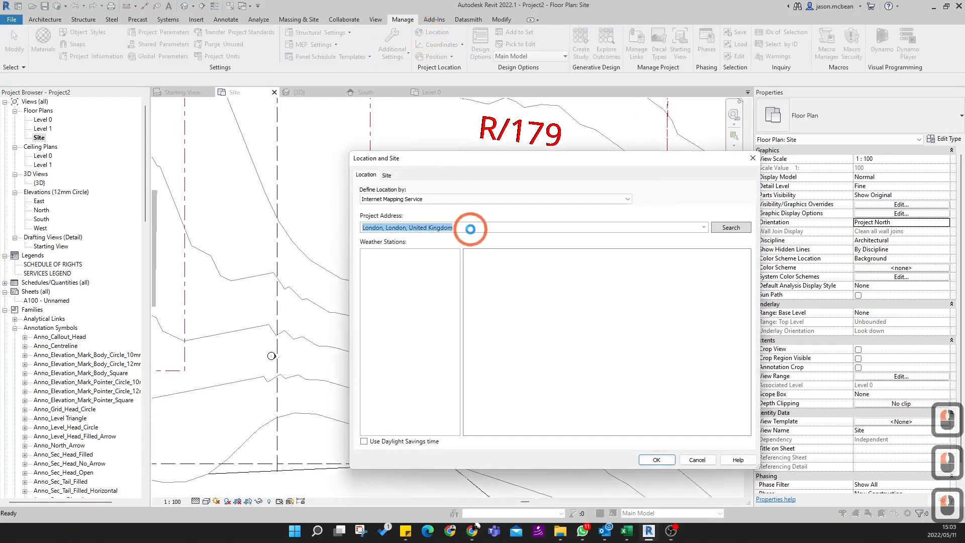
type("re")
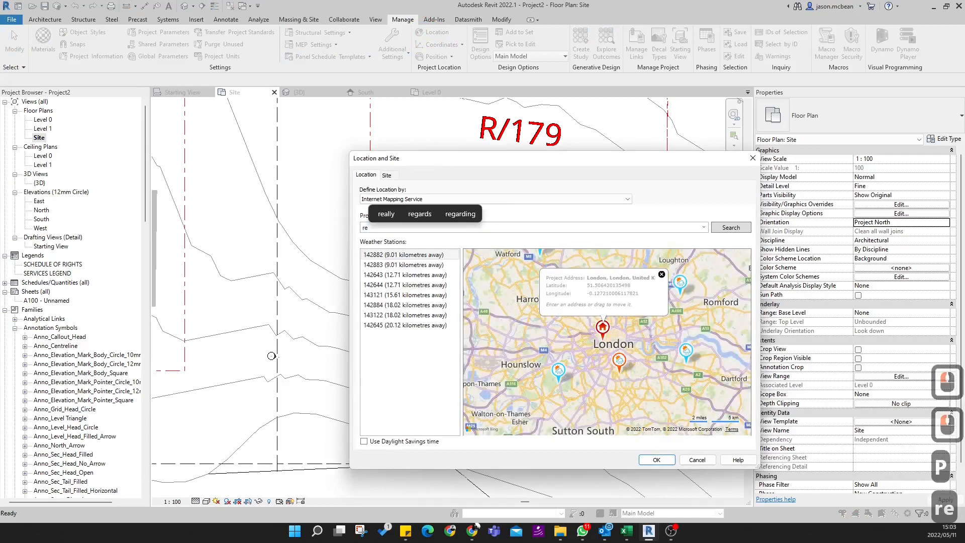
key("BackSpace")
key("BackSpace")
type("Pretoria, Gauteng, South Africa")
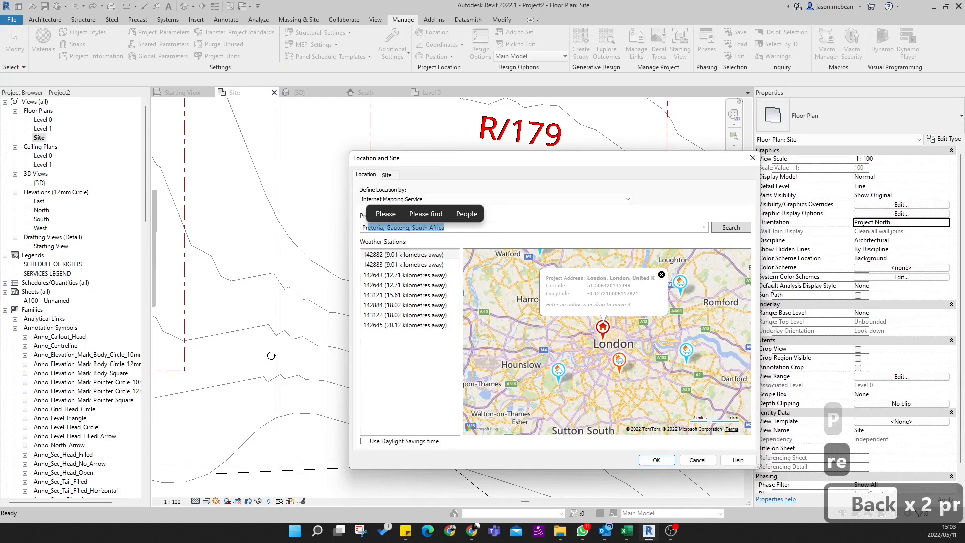
key("Return")
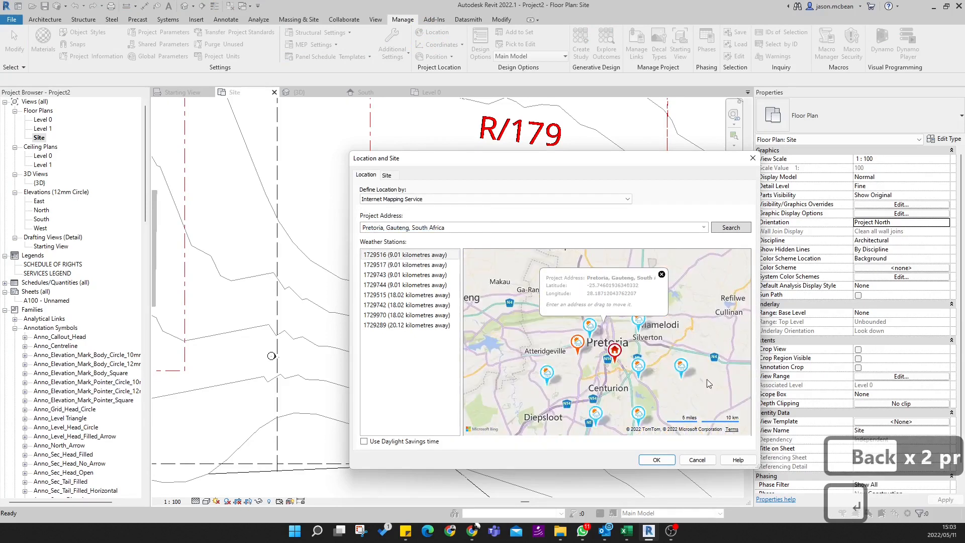
left_click(655, 457)
left_click(655, 460)
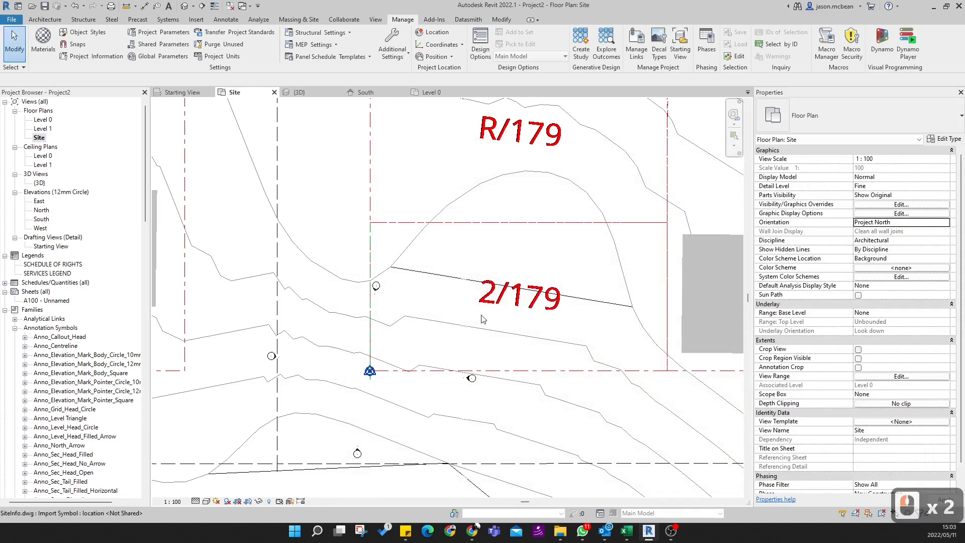
- Examine the north elevation marker beside plot 2/179's west boundary, including its pointer, view line and circle
scroll(371, 301, "up", 12)
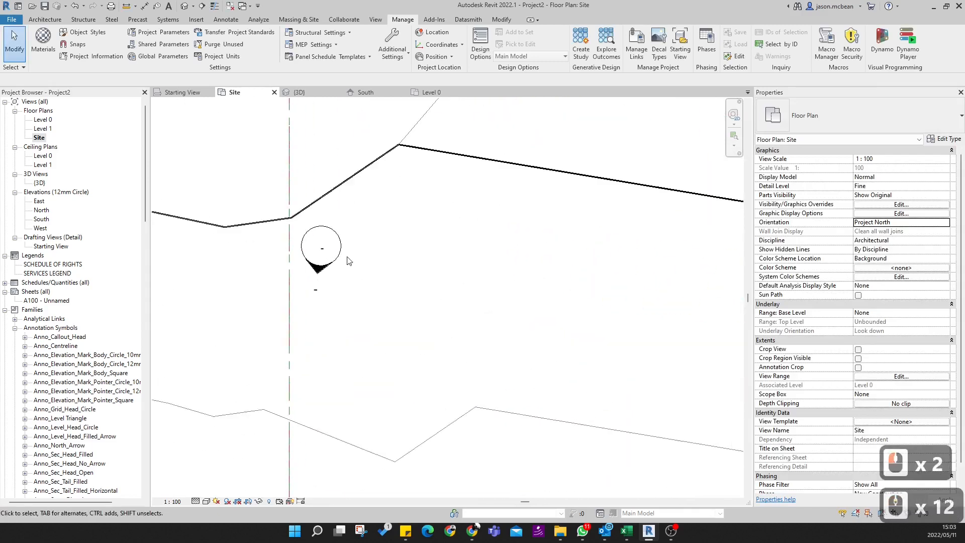
left_click(340, 251)
scroll(371, 271, "down", 10)
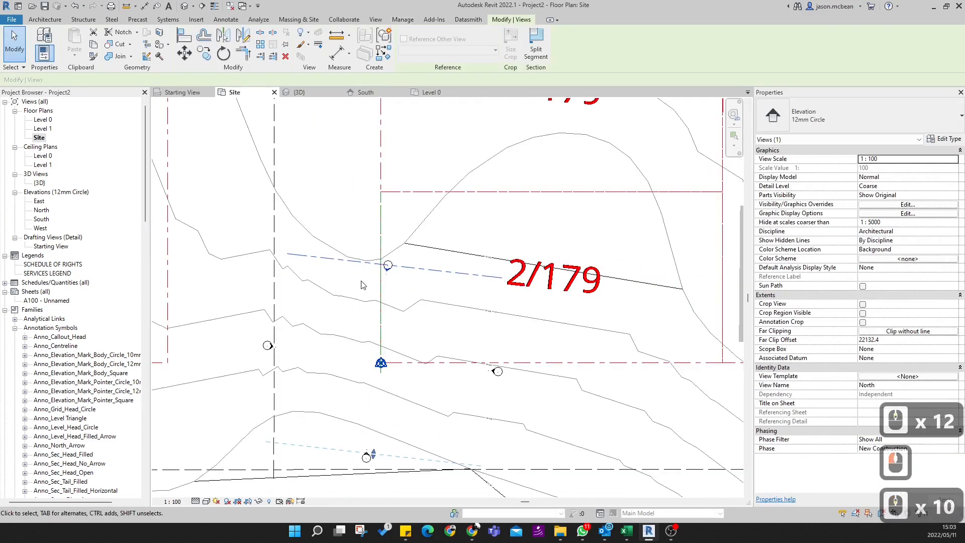
scroll(404, 278, "up", 4)
key("Escape")
key("Escape")
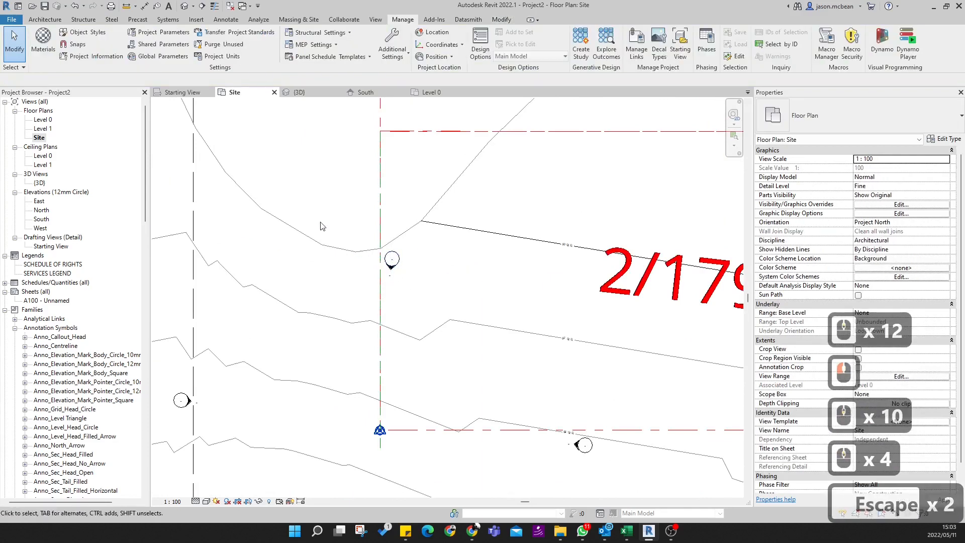
left_click(392, 260)
scroll(392, 264, "down", 4)
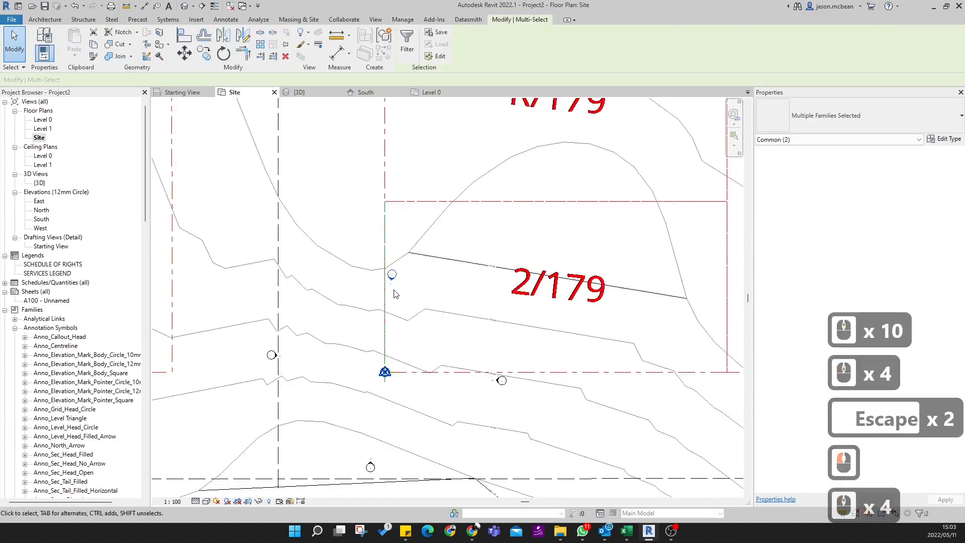
key("Escape")
scroll(402, 284, "up", 5)
scroll(402, 283, "up", 4)
key("Escape")
mouse_move(279, 172)
left_mouse_down()
mouse_move(452, 356)
mouse_move(392, 290)
left_mouse_up()
key("Escape")
left_click(382, 287)
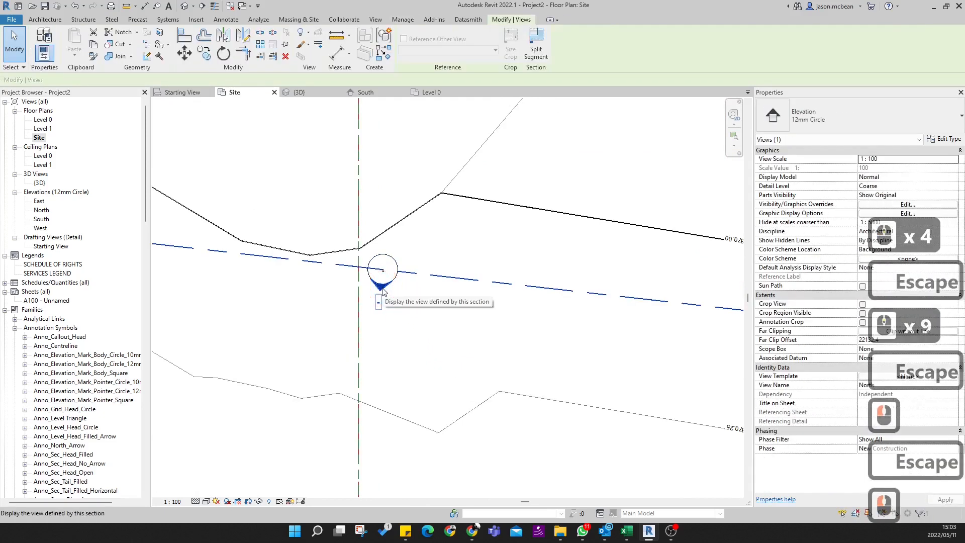
left_click(385, 265)
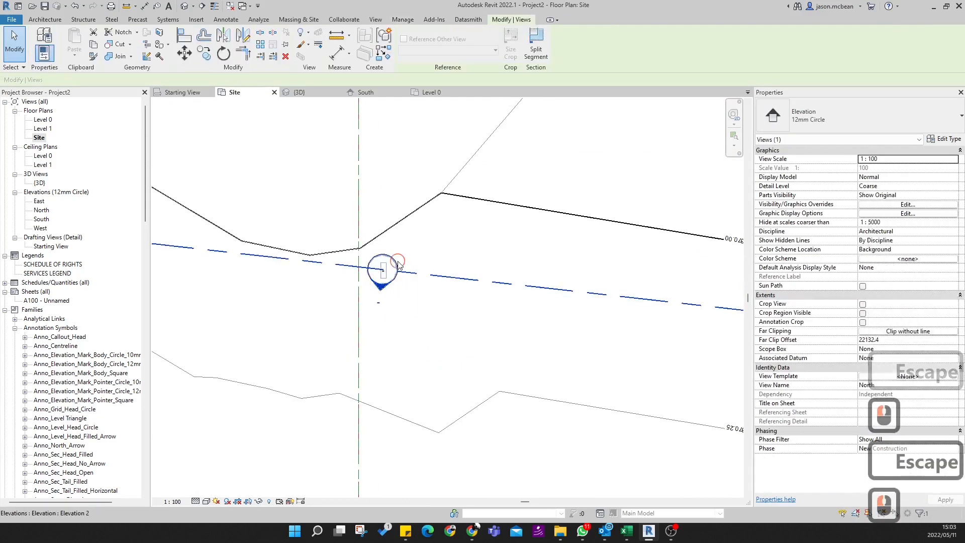
- Select the complete north elevation marker and move it just above plot 2/179's north boundary, near the middle
scroll(432, 326, "down", 4)
key("Escape")
left_click_drag(337, 231, 452, 359)
scroll(402, 334, "down", 4)
left_click_drag(579, 222, 578, 226)
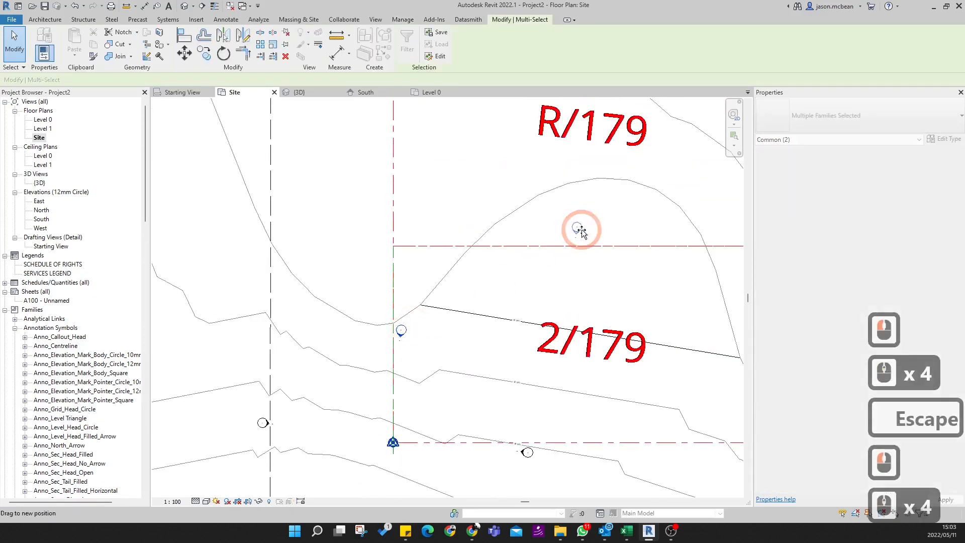
- Move the west elevation marker just outside plot 2/179's west boundary and the east marker just outside its east boundary
left_click_drag(312, 455, 329, 457)
left_click_drag(264, 423, 369, 334)
left_click_drag(491, 405, 561, 470)
middle_click_drag(561, 471, 378, 384)
mouse_move(343, 366)
left_mouse_down()
mouse_move(650, 246)
mouse_move(618, 245)
left_mouse_up()
- Move the south elevation marker just below plot 2/179's south boundary and rotate it square to that boundary
left_click(205, 474)
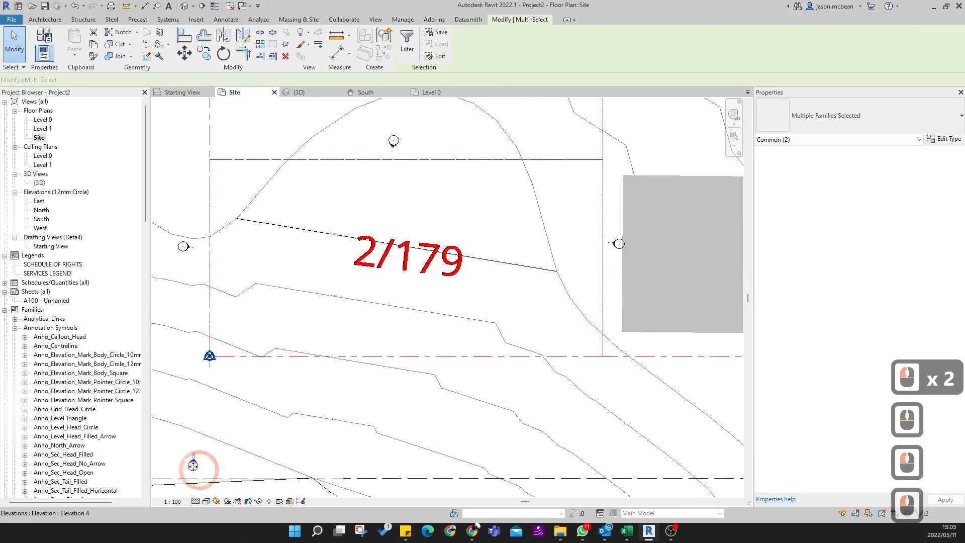
mouse_move(362, 397)
left_mouse_down()
mouse_move(422, 377)
mouse_move(422, 366)
mouse_move(419, 396)
mouse_move(426, 373)
left_mouse_up()
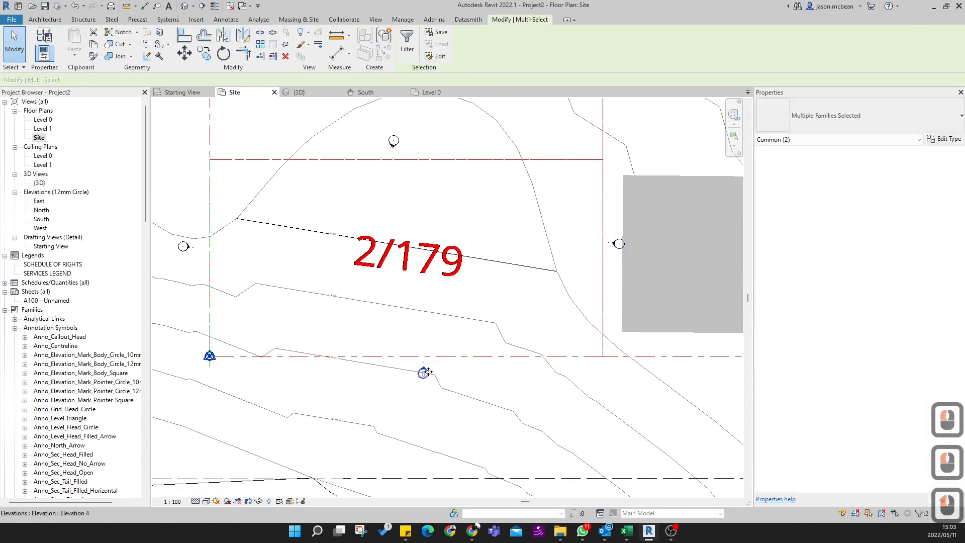
scroll(425, 374, "up", 11)
key("Escape")
left_click(433, 373)
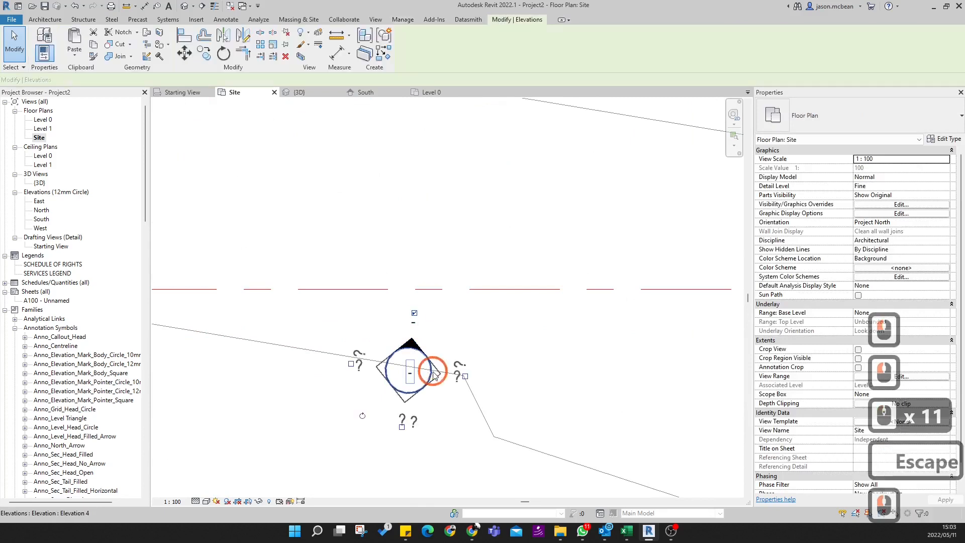
left_click_drag(363, 416, 369, 435)
scroll(502, 366, "down", 9)
key("Escape")
- Rotate the west elevation marker so that it faces squarely toward plot 2/179's west boundary
scroll(537, 406, "down", 3)
scroll(536, 409, "down", 3)
scroll(367, 351, "up", 10)
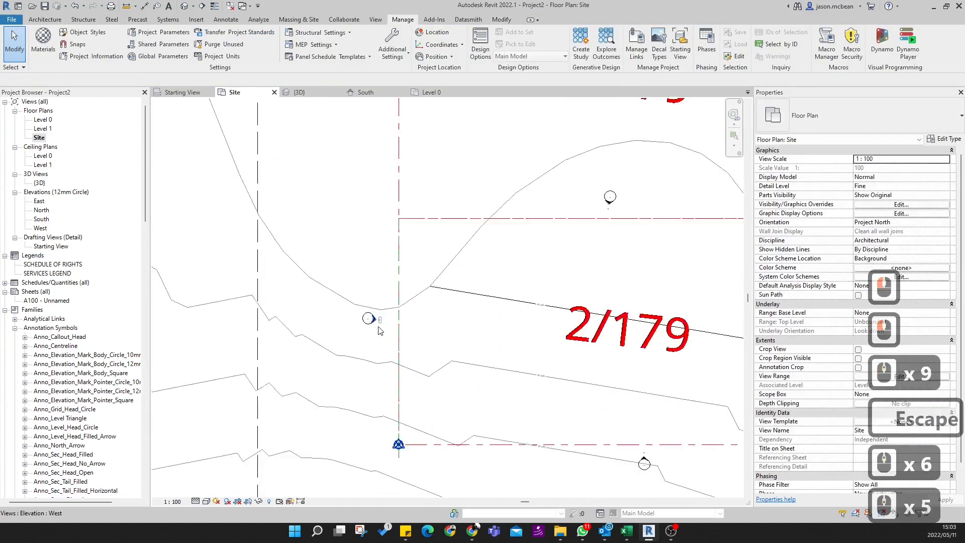
left_click(367, 350)
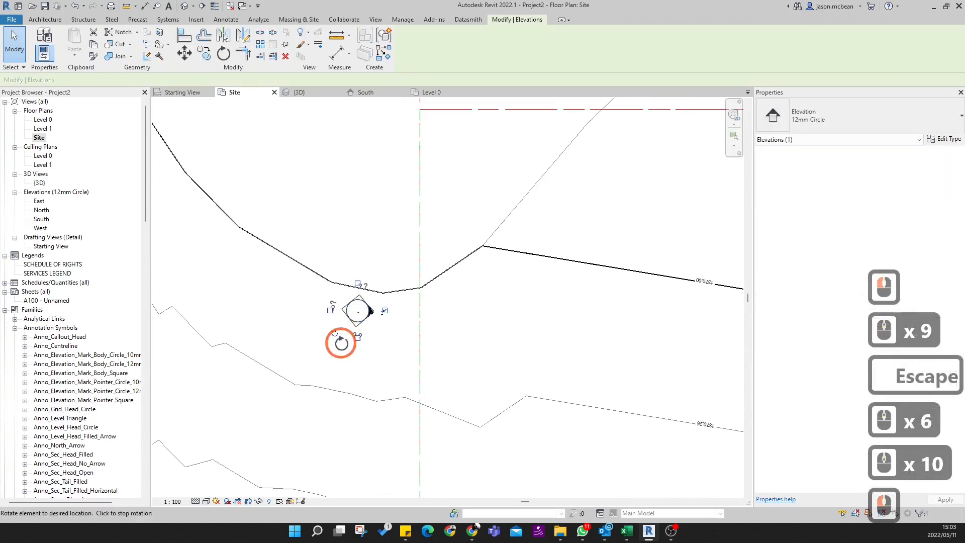
left_click_drag(335, 333, 335, 333)
left_click(344, 366)
scroll(347, 347, "up", 7)
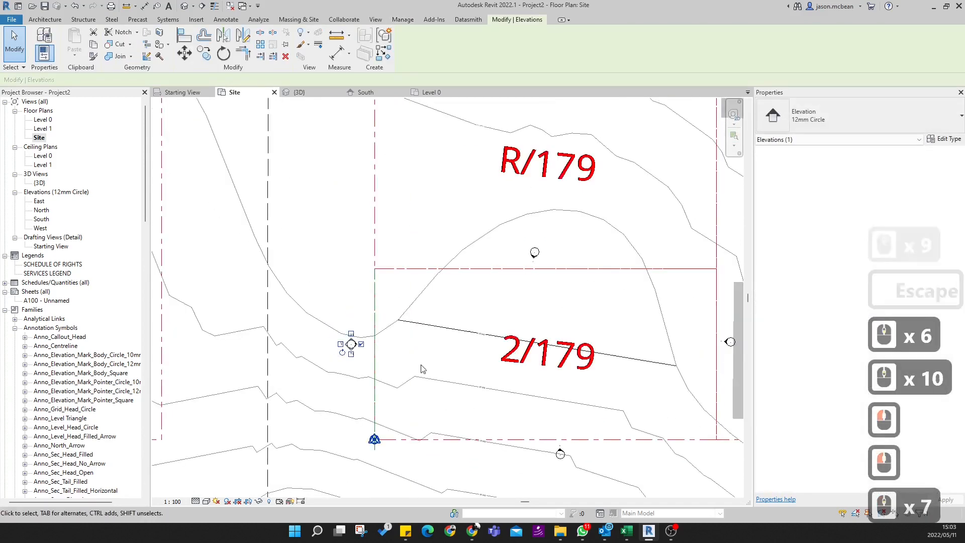
key("Escape")
- Rotate the east elevation marker so that it faces squarely toward plot 2/179's east boundary
scroll(609, 327, "up", 5)
left_click(592, 334)
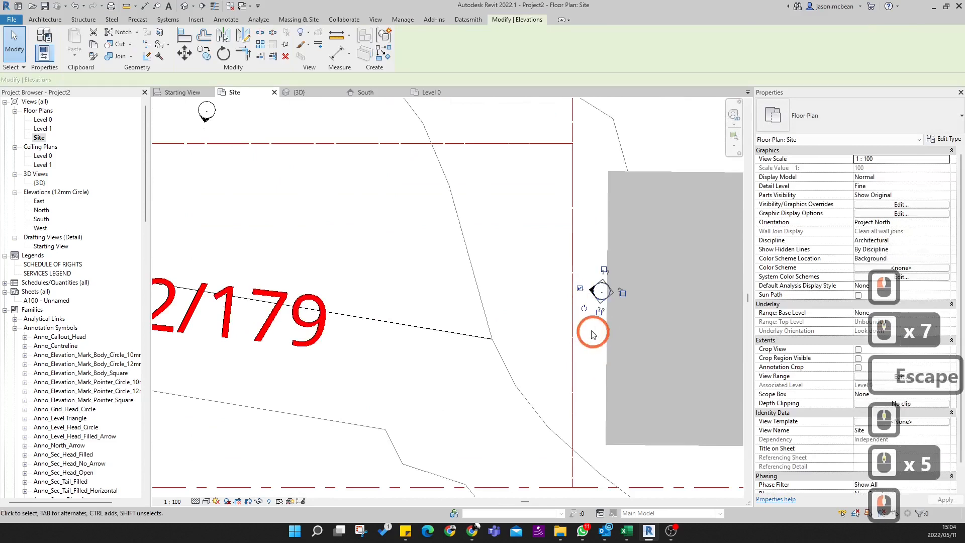
left_click(582, 310)
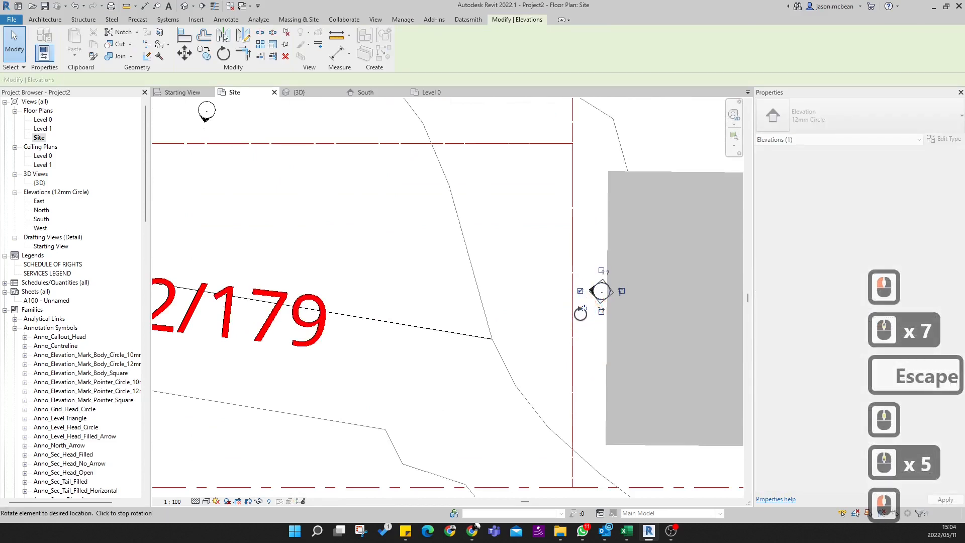
scroll(598, 297, "down", 5)
key("Escape")
scroll(430, 232, "up", 8)
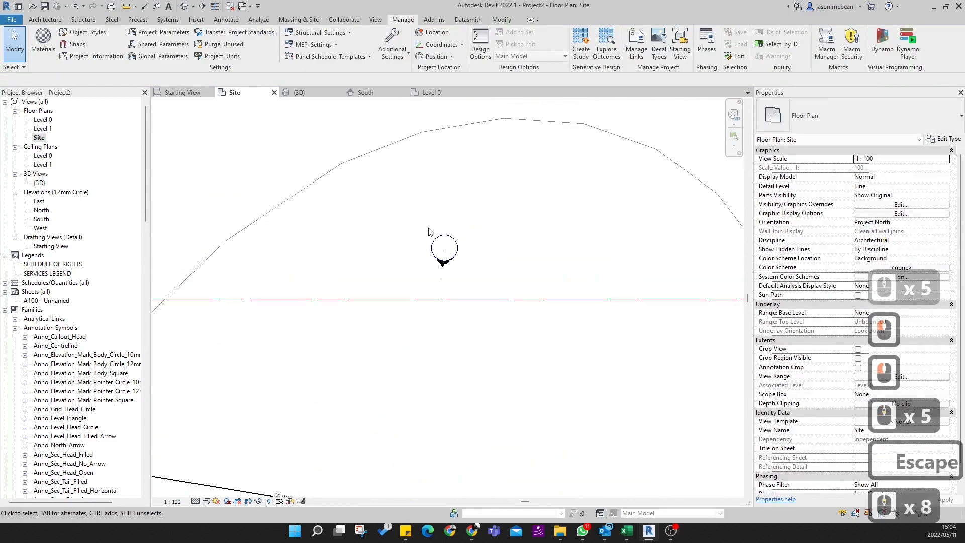
- Rotate the north elevation marker so that it faces squarely toward plot 2/179's north boundary
key("Escape")
left_click(443, 258)
left_click(425, 280)
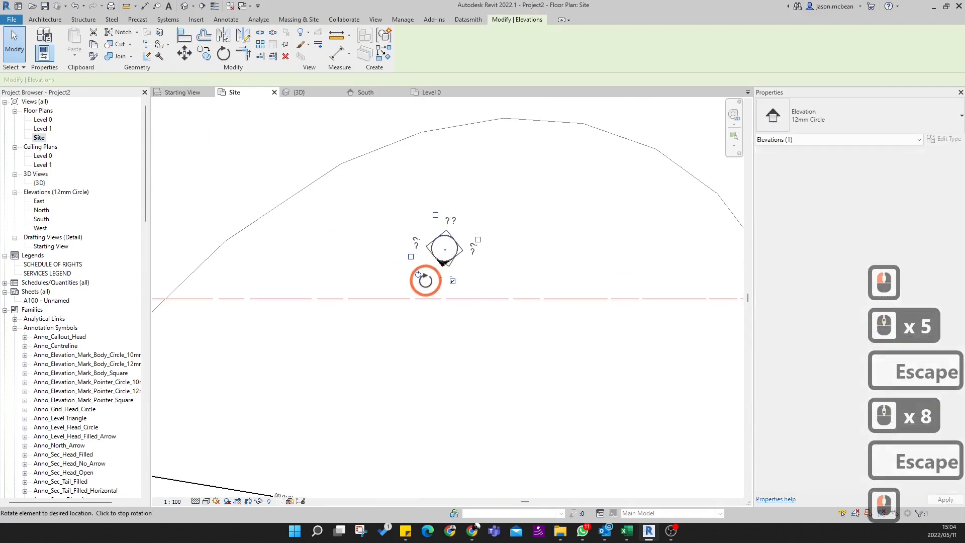
left_click(543, 366)
scroll(540, 397, "down", 7)
key("Escape")
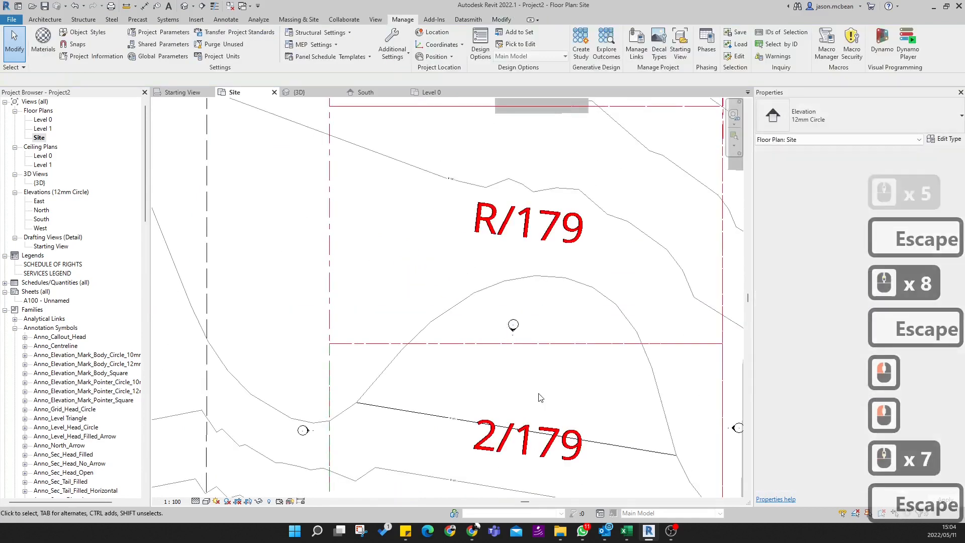
- Check the view lines and depth extents of the north, east and west elevations around plot 2/179
middle_click_drag(515, 341, 462, 261)
left_click(458, 249)
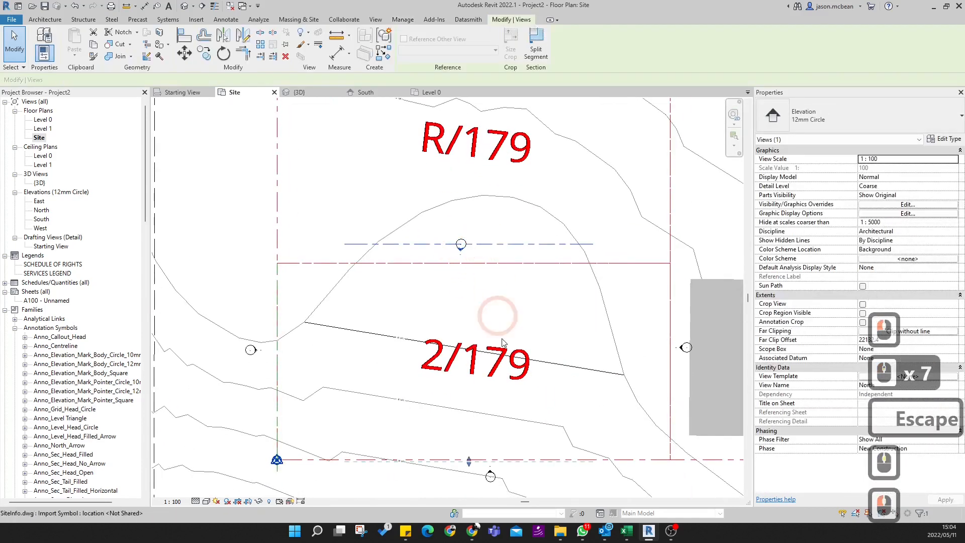
key("Escape")
left_click(687, 381)
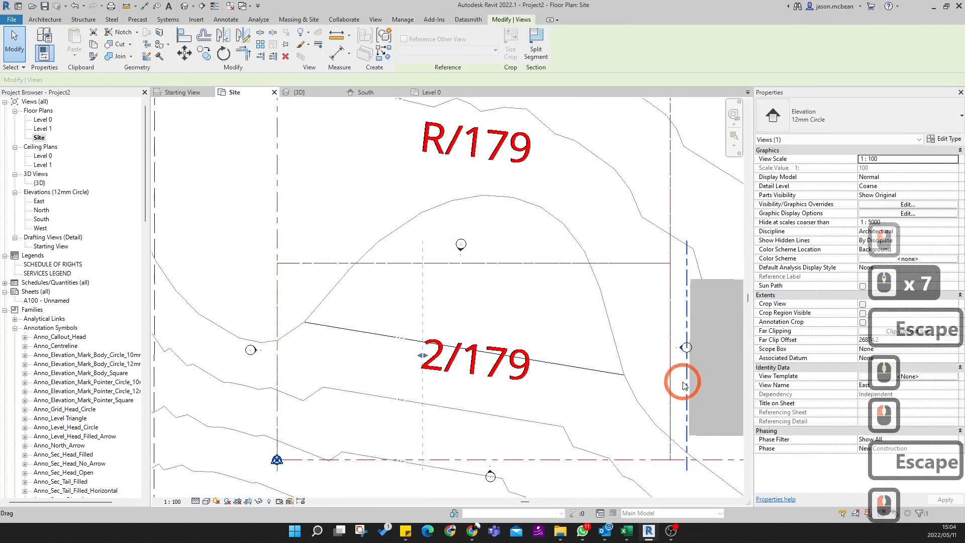
key("Escape")
left_click(258, 350)
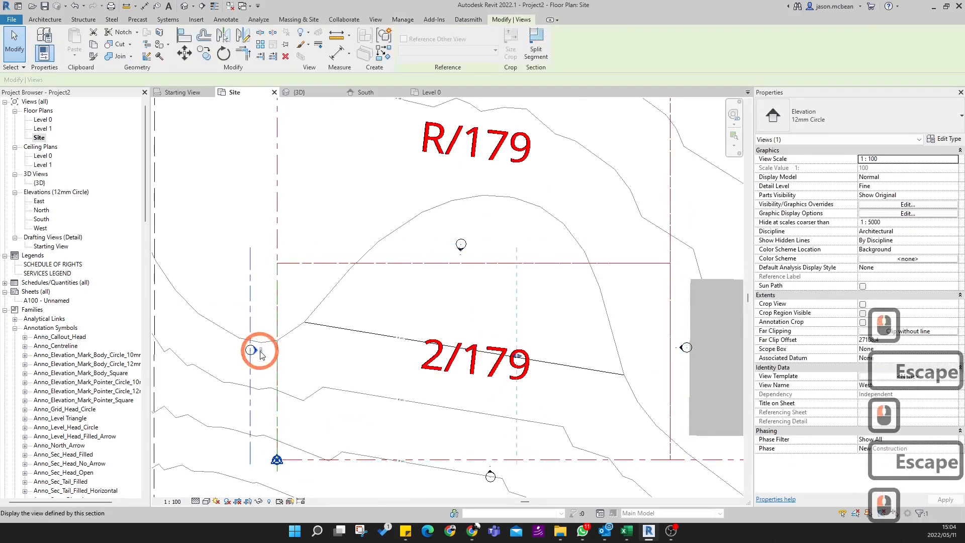
key("Escape")
key("Escape")
middle_click_drag(593, 348, 594, 305)
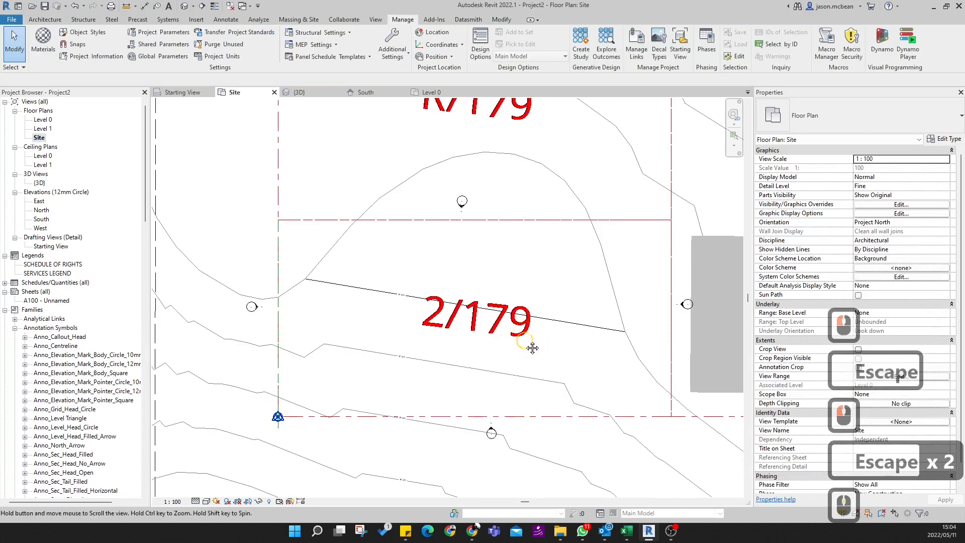
middle_click_drag(532, 347, 538, 326)
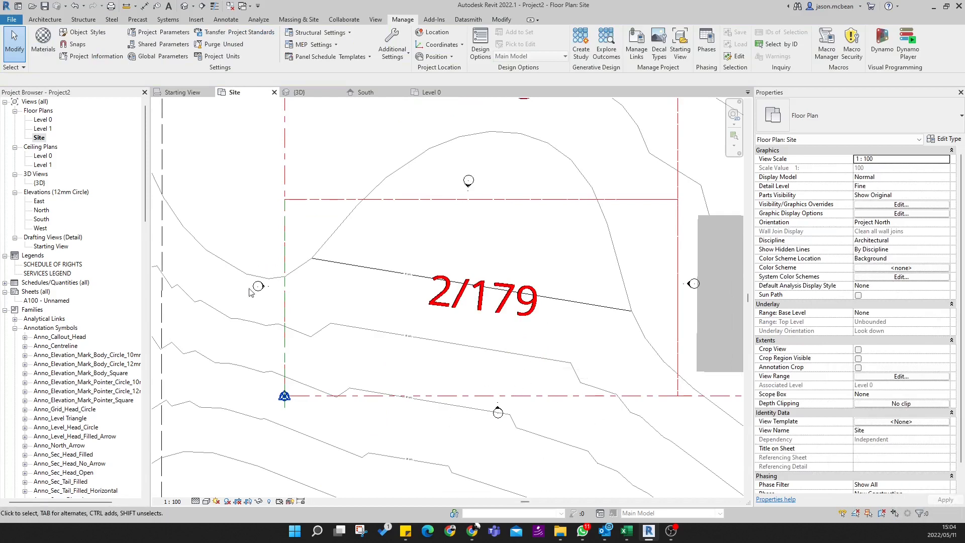
- Open the South elevation and stretch the Level 1 and Level 0 lines eastward across the plot
scroll(495, 414, "up", 1)
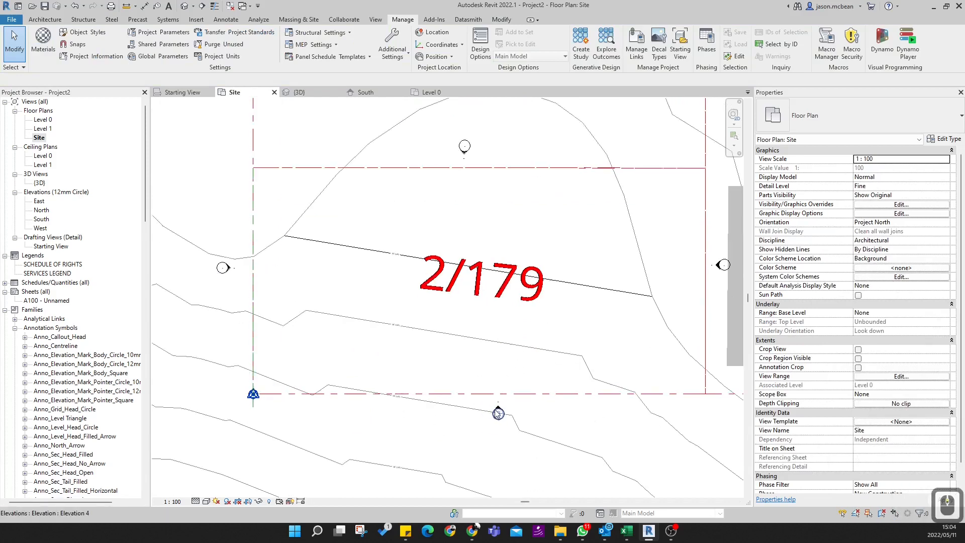
double_click(500, 411)
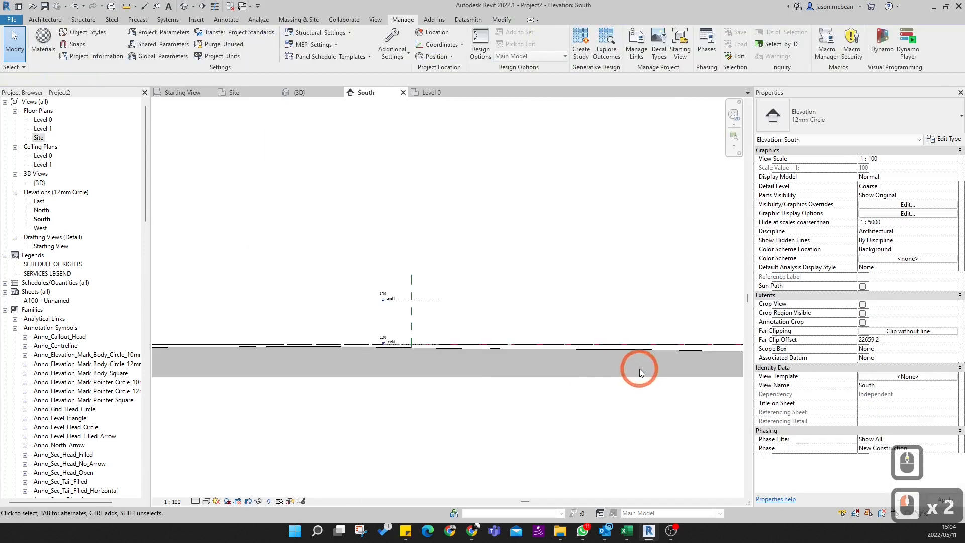
scroll(422, 278, "up", 10)
scroll(423, 278, "down", 5)
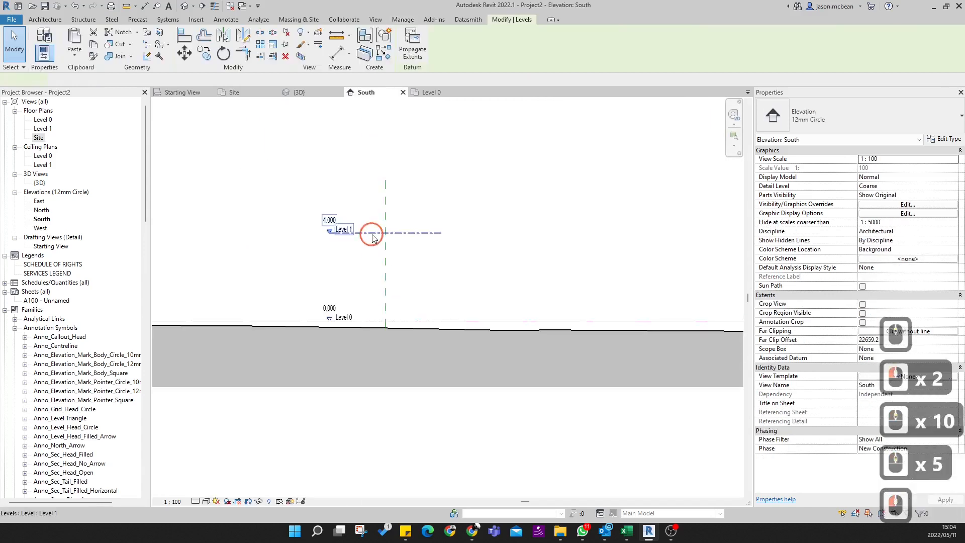
left_click(372, 238)
scroll(444, 251, "down", 4)
left_click_drag(442, 241, 648, 231)
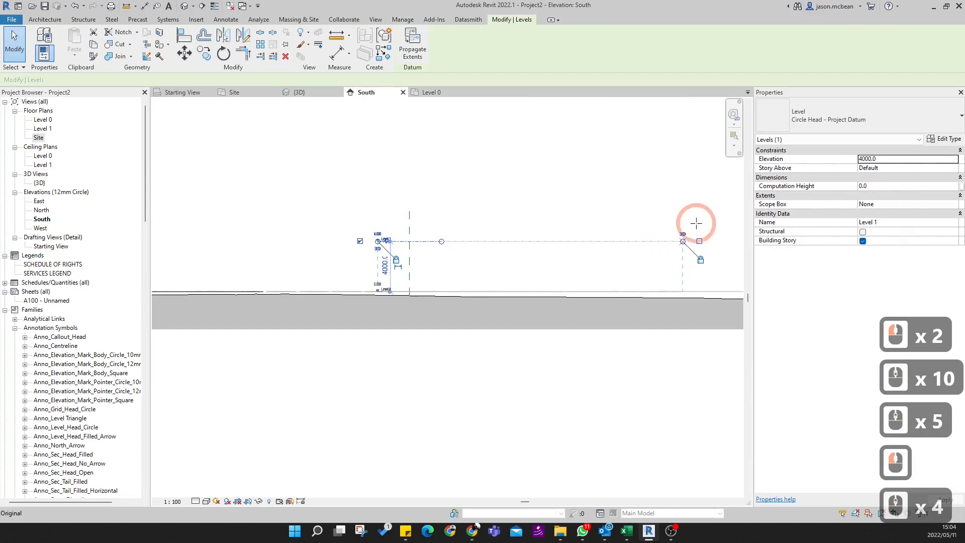
left_click(545, 164)
left_click(544, 222)
scroll(437, 232, "up", 3)
key("Escape")
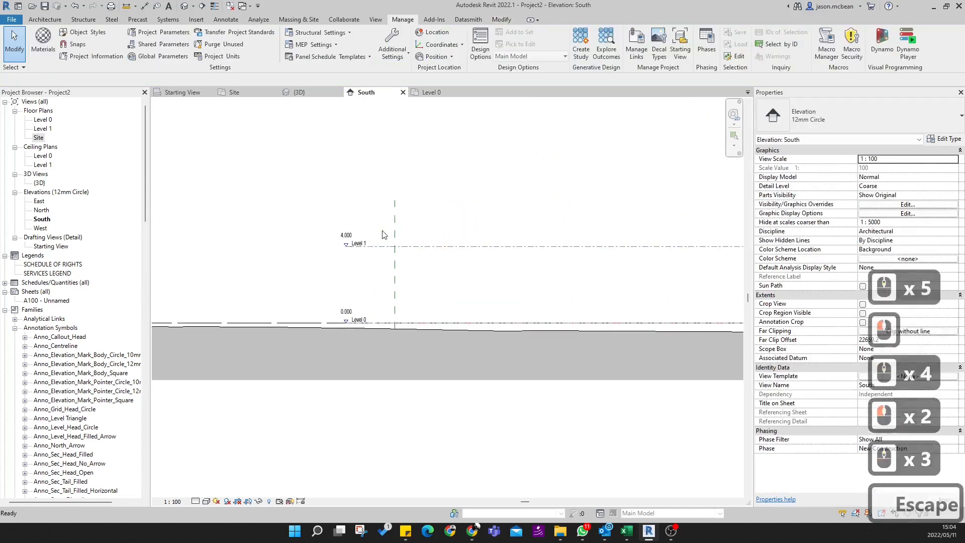
- Open the North elevation to check the levels against the terrain, and return to the Site plan
double_click(41, 209)
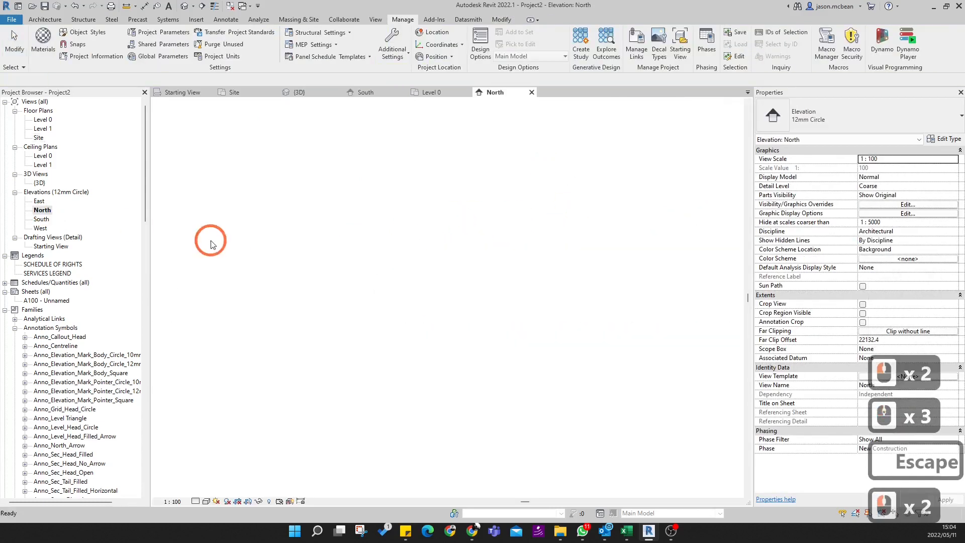
scroll(441, 430, "up", 15)
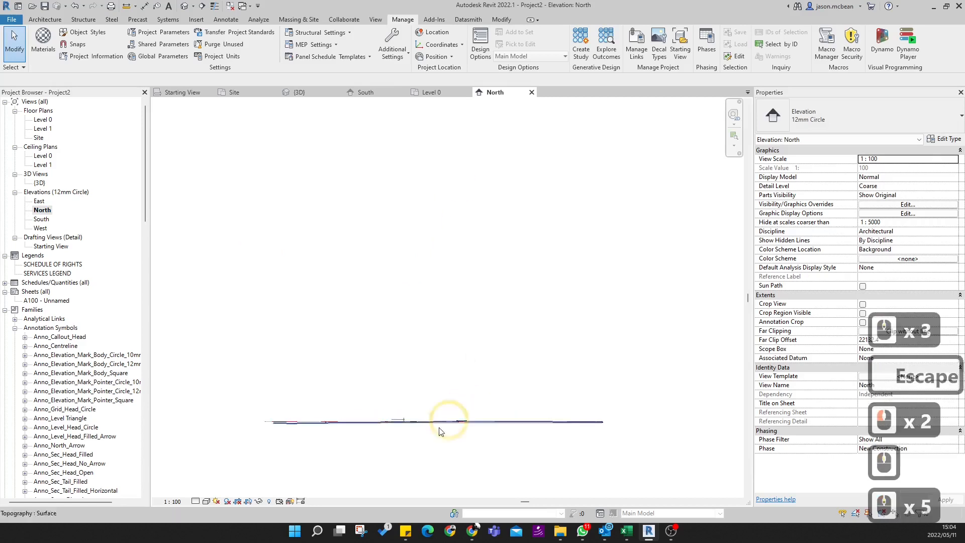
left_click(485, 273)
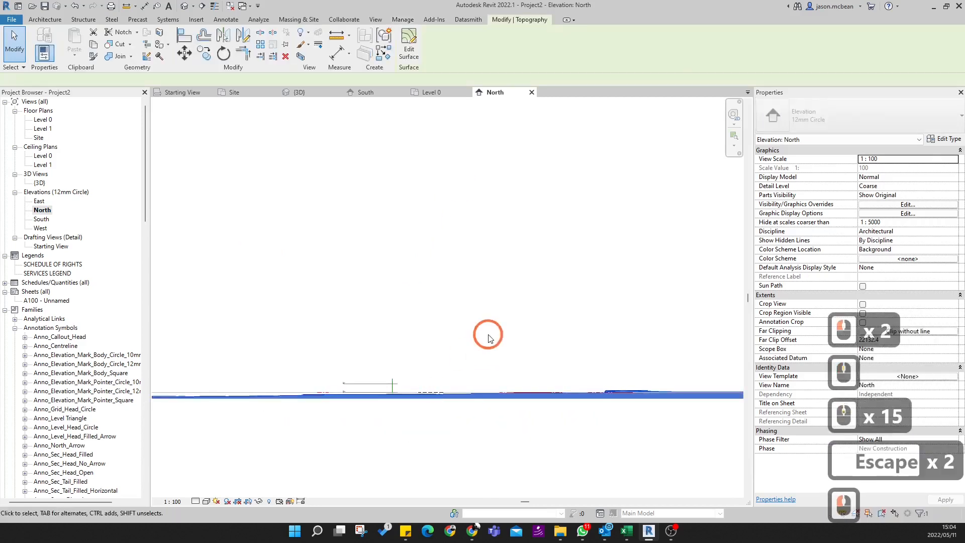
key("Escape")
double_click(43, 129)
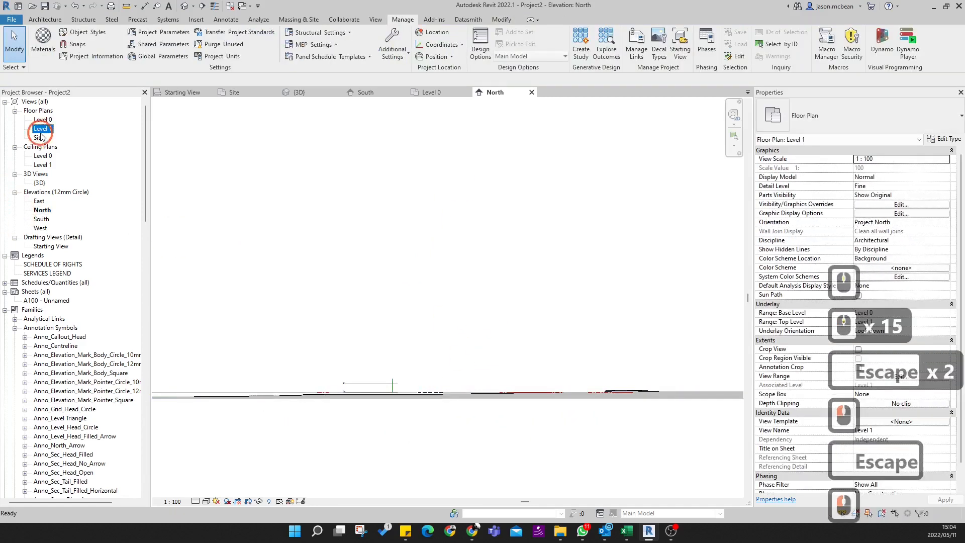
double_click(39, 137)
scroll(522, 349, "down", 4)
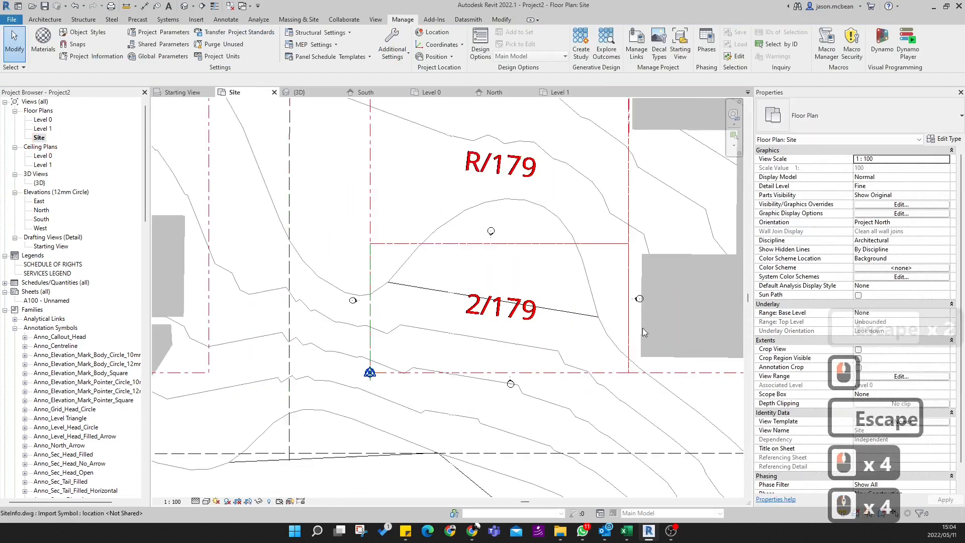
- Examine plot 2/179 and its elevation markers within the surrounding blocks on the Site plan
key("Escape")
scroll(523, 349, "down", 12)
scroll(458, 380, "down", 1)
key("Escape")
scroll(469, 379, "up", 5)
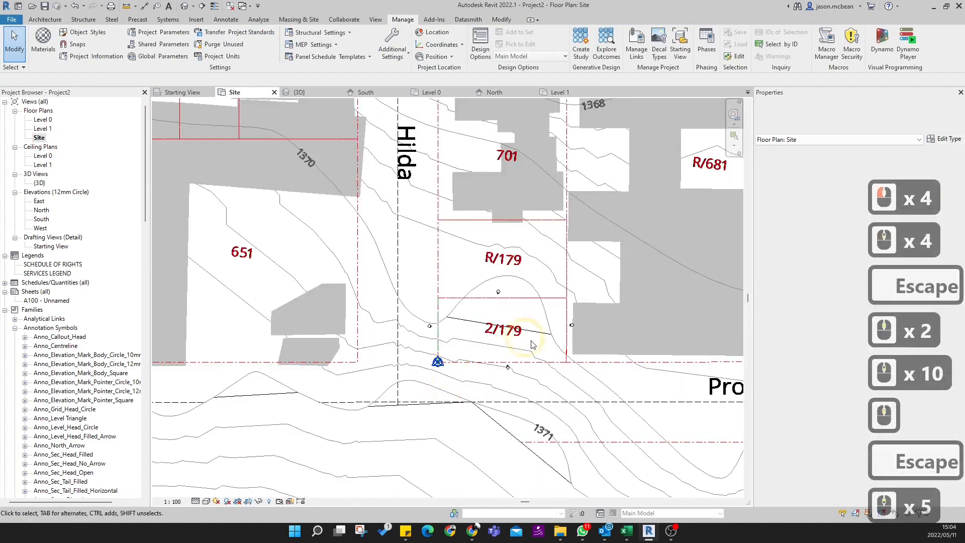
scroll(530, 343, "up", 4)
scroll(479, 413, "down", 5)
middle_click_drag(479, 404, 457, 361)
scroll(457, 362, "down", 6)
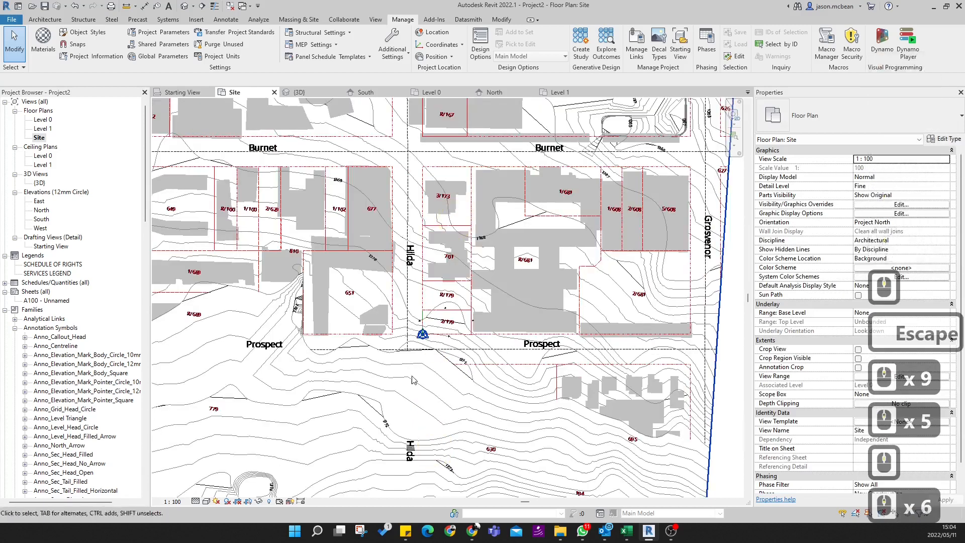
- Draw a building section straight through plot 2/179, from just beyond its north boundary to just beyond its south boundary
scroll(441, 313, "up", 9)
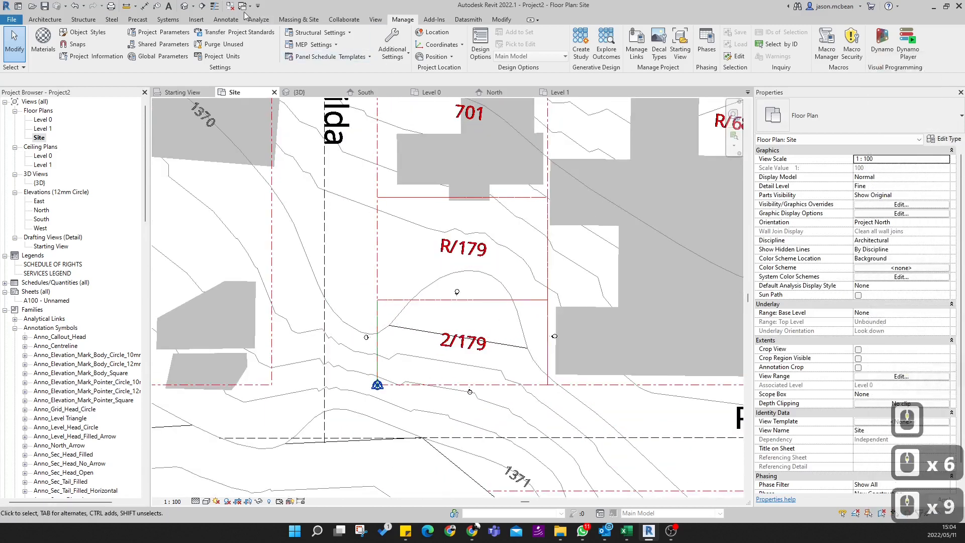
left_click(203, 7)
scroll(437, 292, "up", 4)
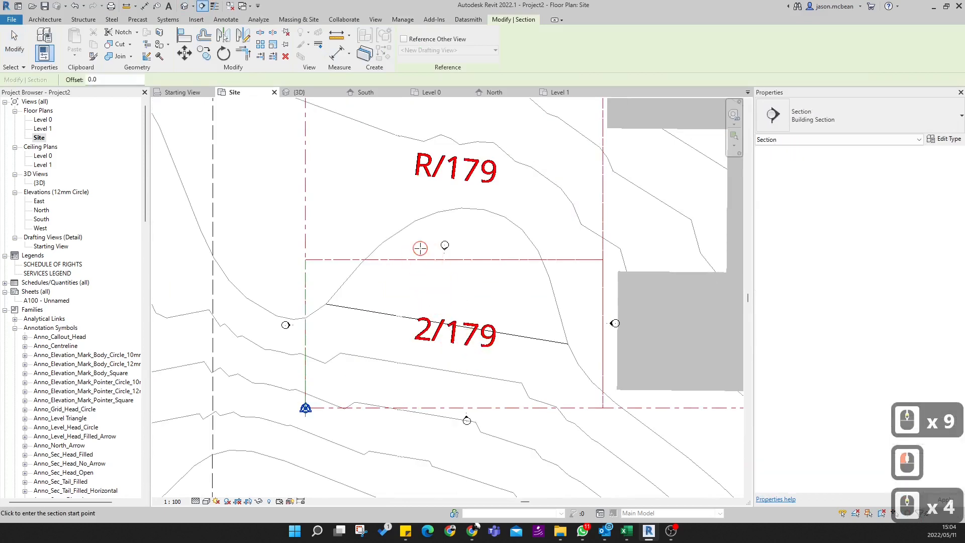
left_click(421, 247)
left_click(421, 416)
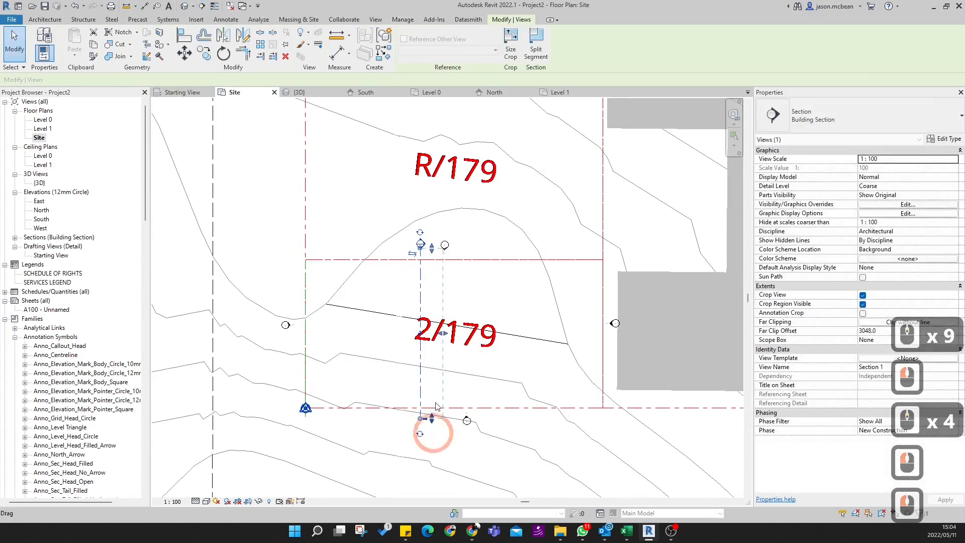
key("Escape")
key("Escape")
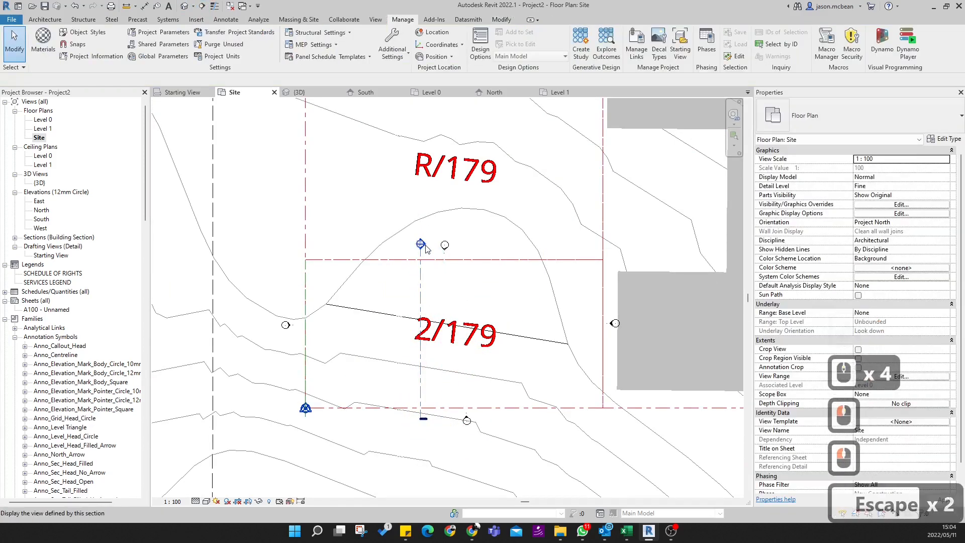
- Open the new section's view and stretch the level lines so that they span the full width of the crop region
double_click(421, 245)
scroll(479, 483, "down", 20)
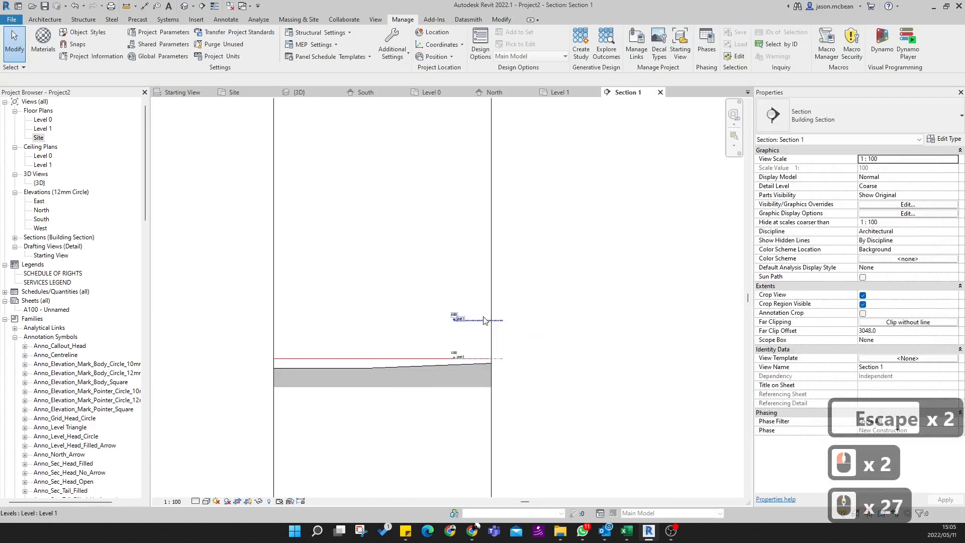
left_click(485, 320)
left_click_drag(457, 320, 243, 320)
key("Escape")
- Shorten the section's very tall crop region from above and below so that it closely frames the levels and terrain
key("Escape")
scroll(443, 375, "down", 2)
scroll(427, 372, "up", 6)
scroll(442, 362, "down", 12)
key("Escape")
scroll(459, 406, "down", 5)
scroll(458, 406, "down", 2)
left_click(474, 297)
scroll(474, 362, "down", 10)
scroll(465, 362, "up", 6)
scroll(464, 361, "up", 5)
left_click_drag(456, 360, 453, 183)
scroll(540, 400, "down", 2)
scroll(532, 417, "down", 14)
scroll(524, 176, "up", 8)
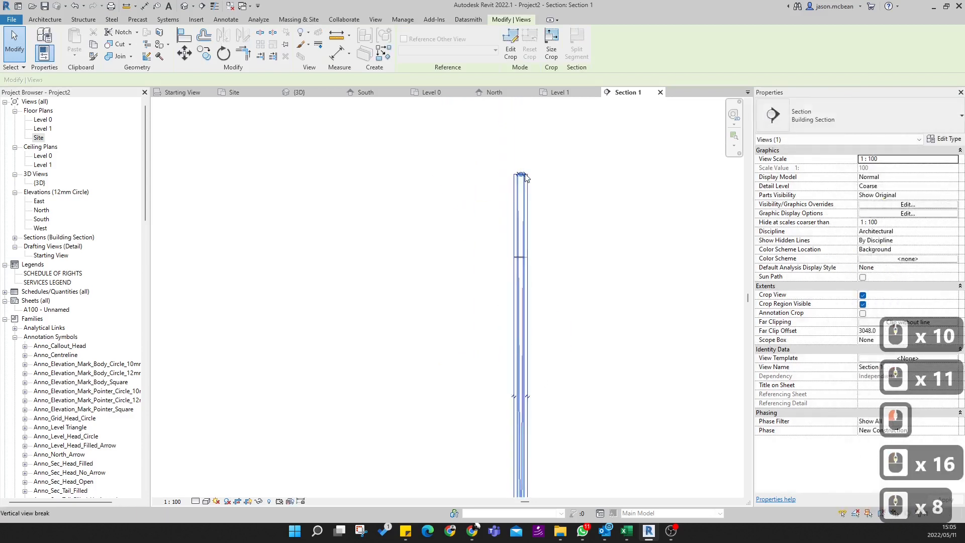
scroll(525, 177, "up", 5)
left_click_drag(514, 175, 522, 262)
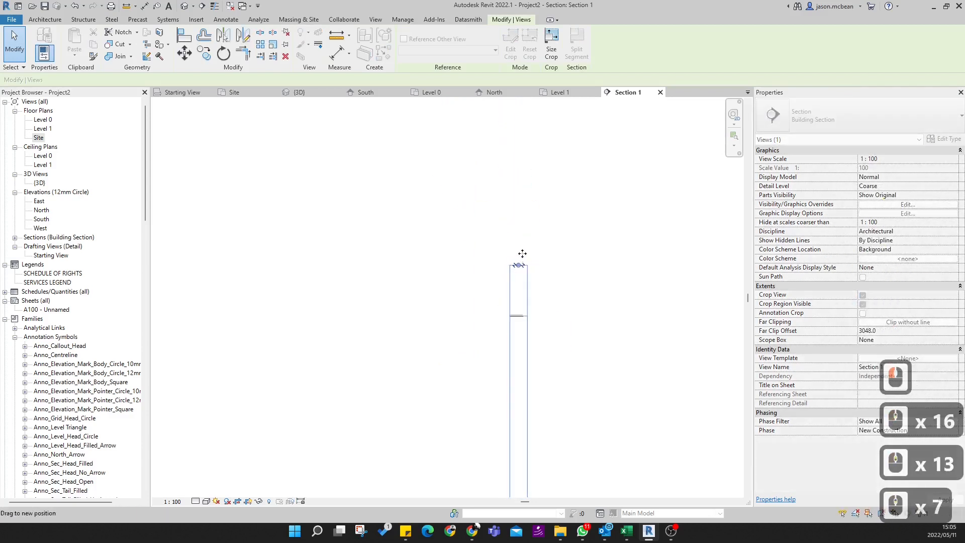
left_click_drag(530, 354, 528, 437)
middle_click_drag(528, 437, 532, 222)
left_click_drag(528, 222, 525, 455)
middle_click_drag(536, 457, 535, 269)
left_click_drag(533, 269, 532, 435)
middle_click_drag(544, 411, 549, 219)
left_click_drag(531, 246, 534, 325)
scroll(534, 325, "up", 7)
left_click_drag(526, 264, 527, 280)
scroll(528, 277, "up", 13)
key("Escape")
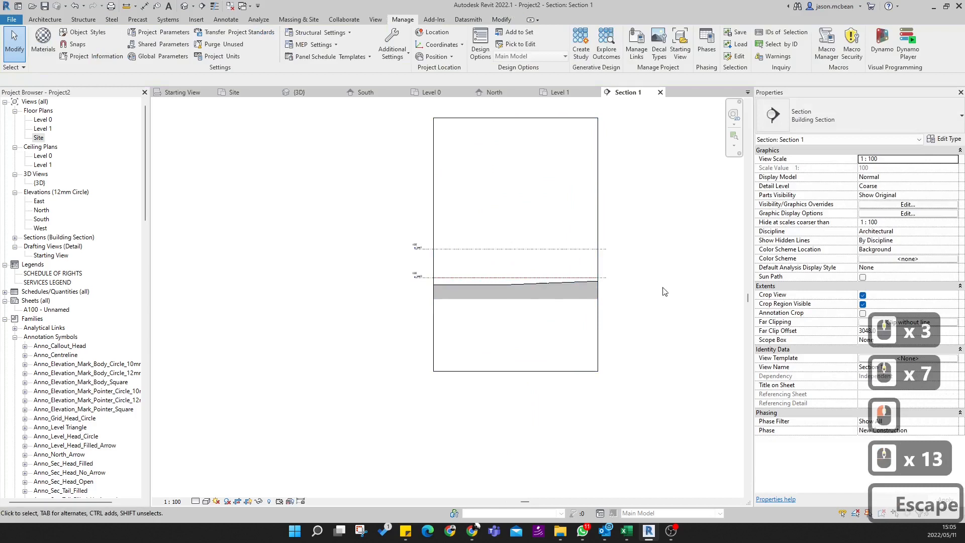
left_click(525, 326)
scroll(526, 325, "up", 3)
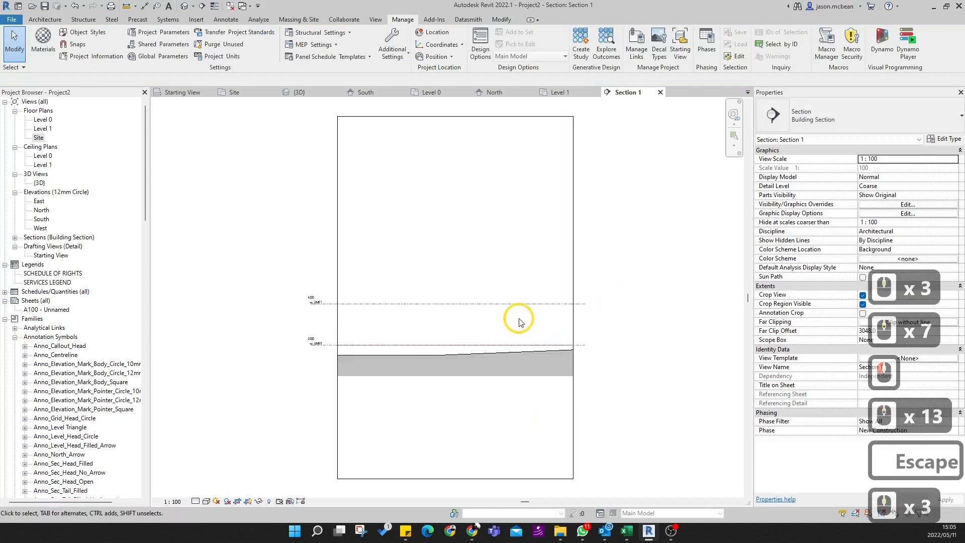
- Return to the Site plan and set its visual style to Shaded
double_click(38, 138)
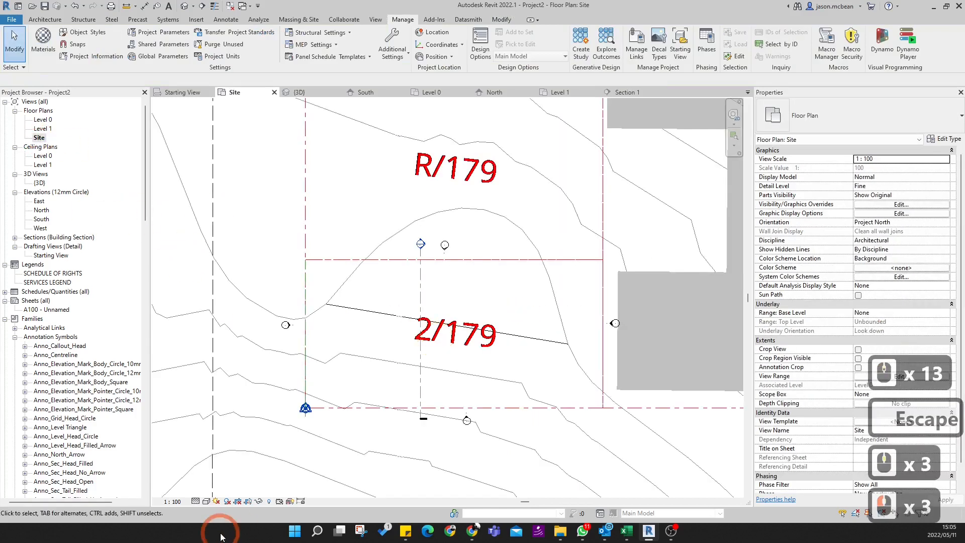
left_click(206, 501)
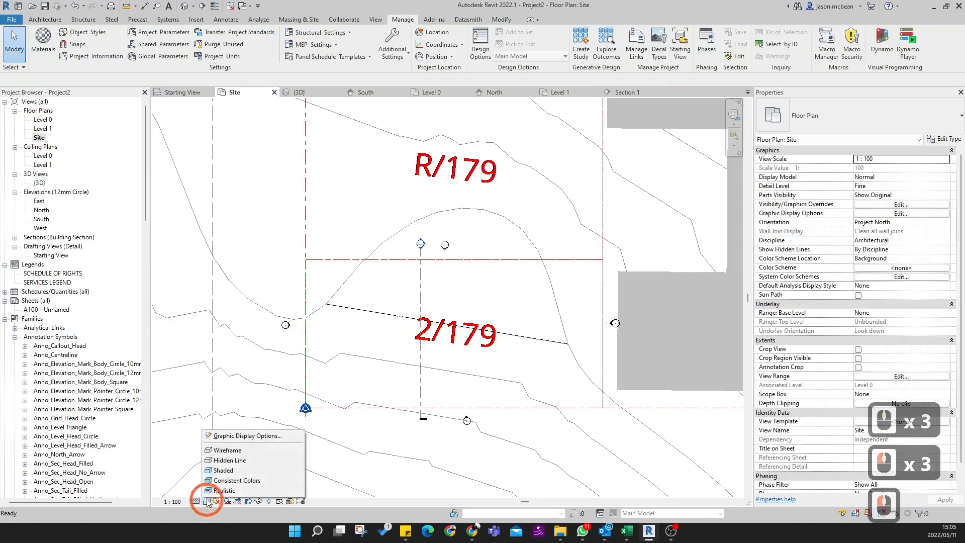
left_click(227, 475)
scroll(453, 334, "down", 11)
key("Escape")
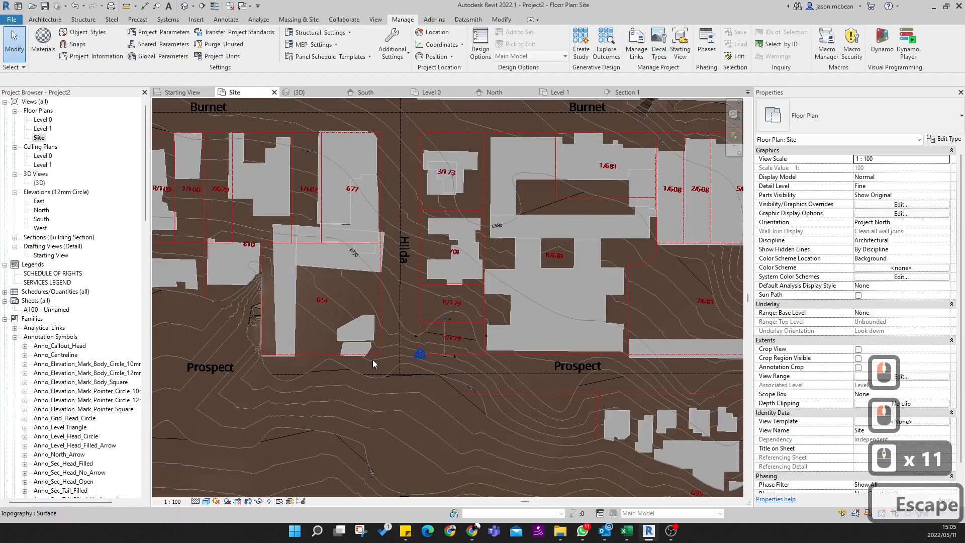
- Examine the shaded Site plan, from plot 2/179 out to the whole toposurface and surrounding buildings
scroll(361, 365, "up", 3)
scroll(456, 367, "down", 5)
middle_click_drag(511, 226, 507, 282)
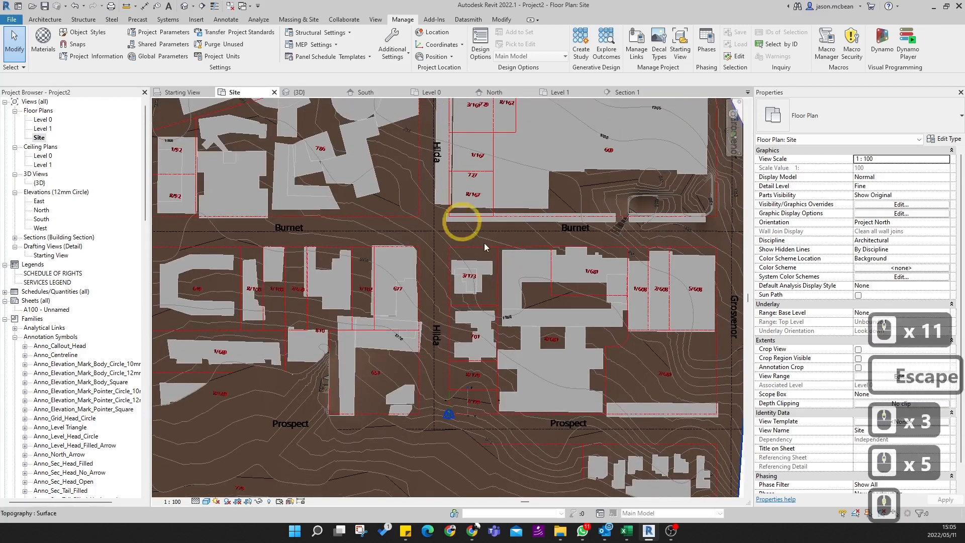
middle_click_drag(485, 246, 464, 175)
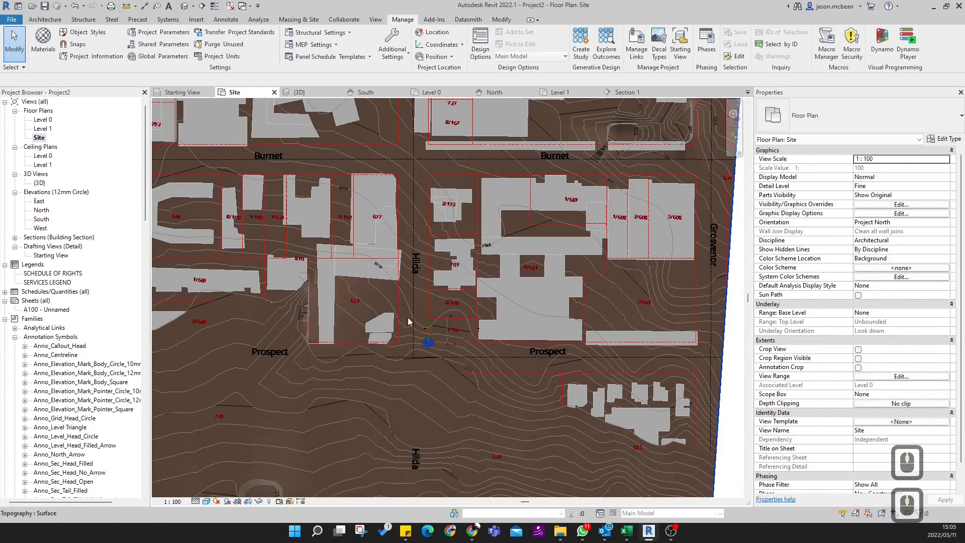
scroll(450, 321, "up", 14)
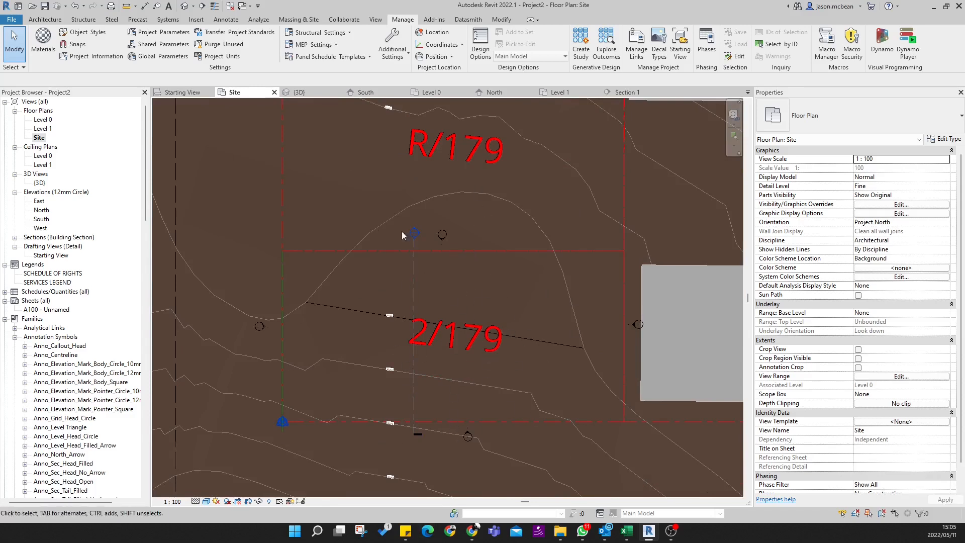
middle_click_drag(540, 386, 537, 318)
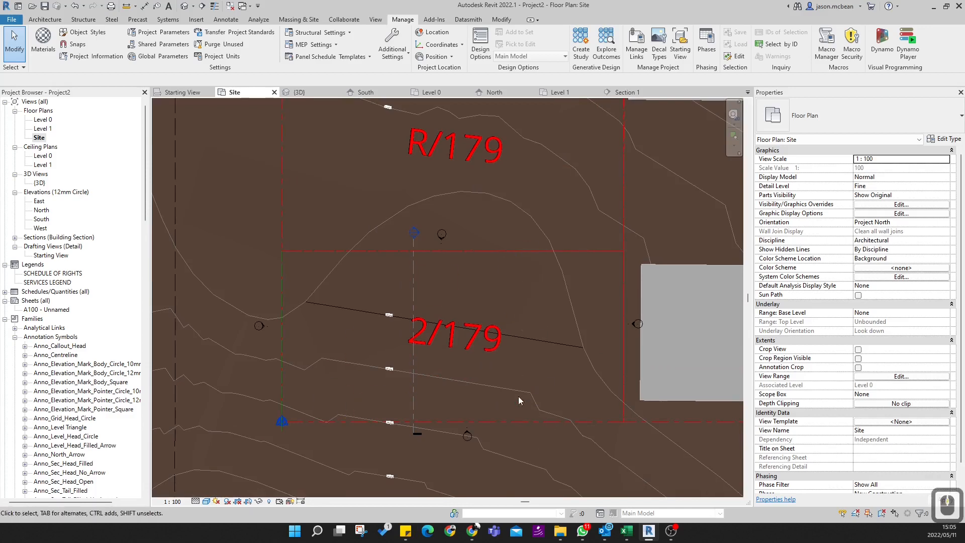
scroll(478, 380, "up", 4)
scroll(508, 342, "down", 5)
middle_click(508, 340)
middle_click(508, 341)
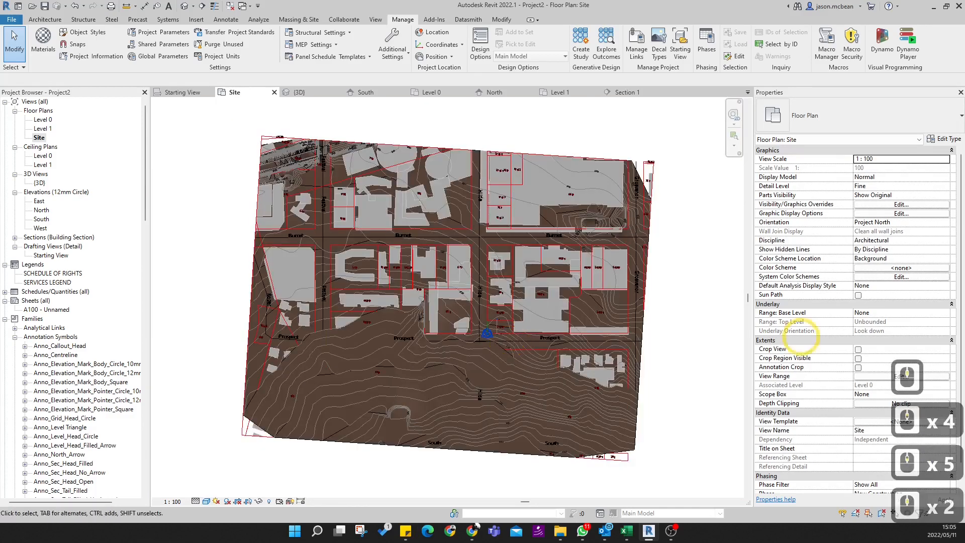